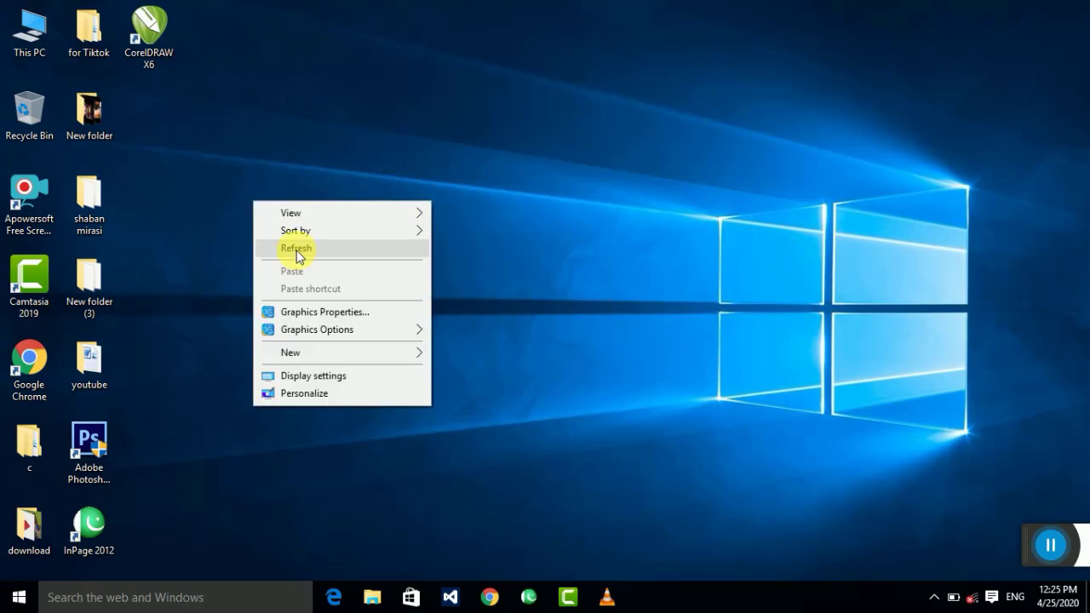
# Step: Refresh the Windows desktop and launch InPage 2012 from its desktop shortcut
pyautogui.click(283, 231)
pyautogui.rightClick(277, 234)
pyautogui.click(333, 280)
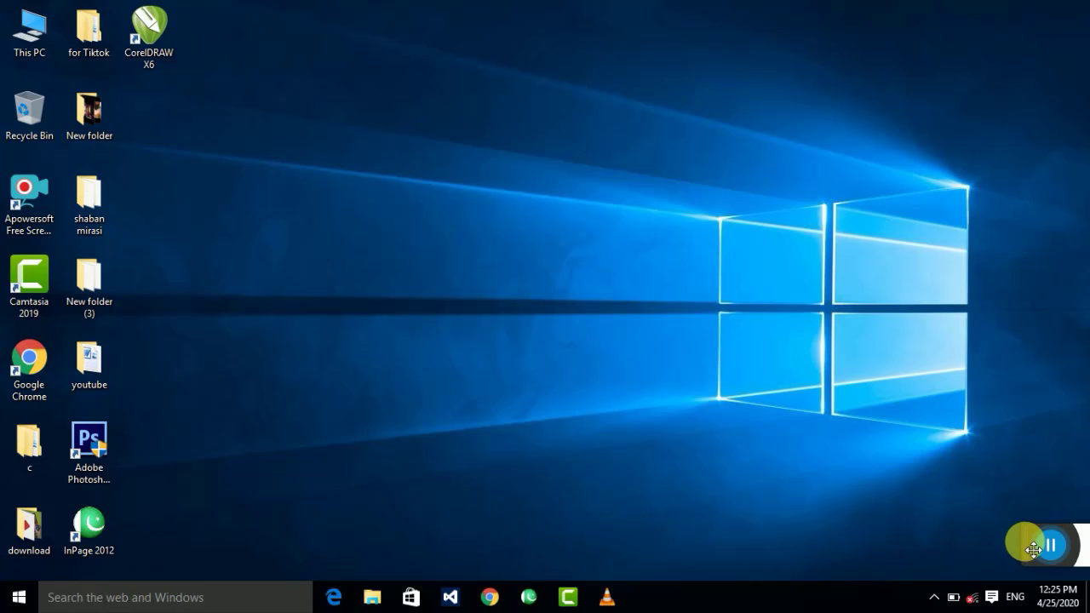
pyautogui.rightClick(362, 199)
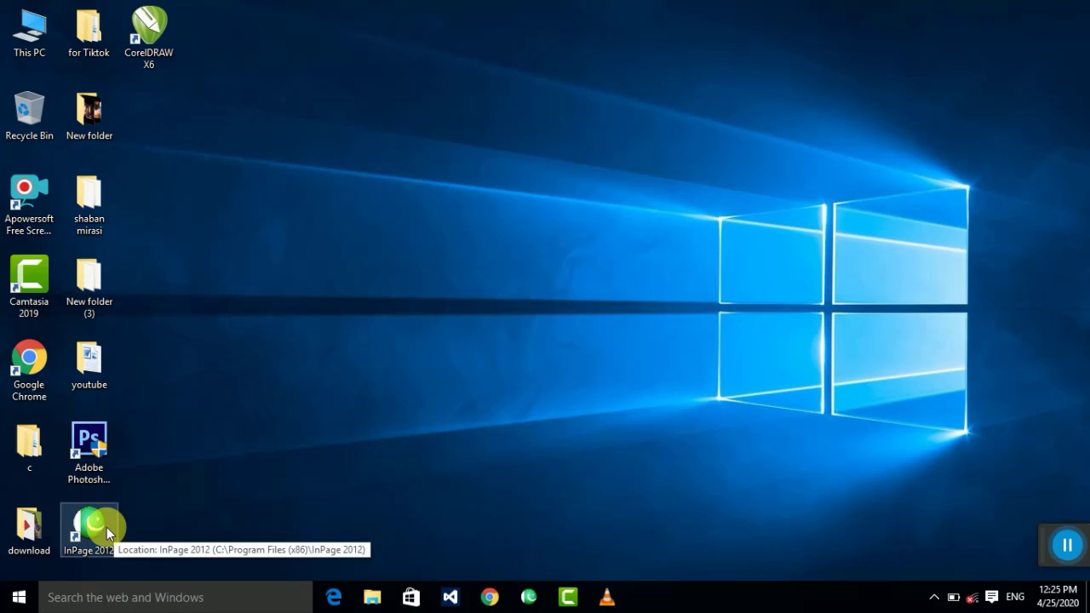
pyautogui.rightClick(244, 351)
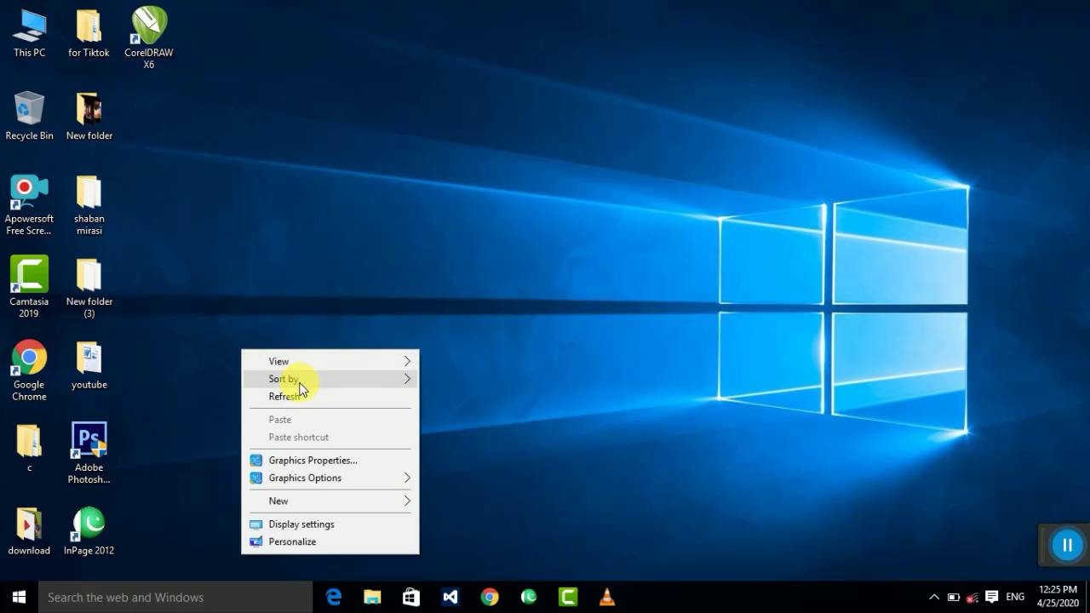
pyautogui.click(294, 394)
pyautogui.click(95, 521)
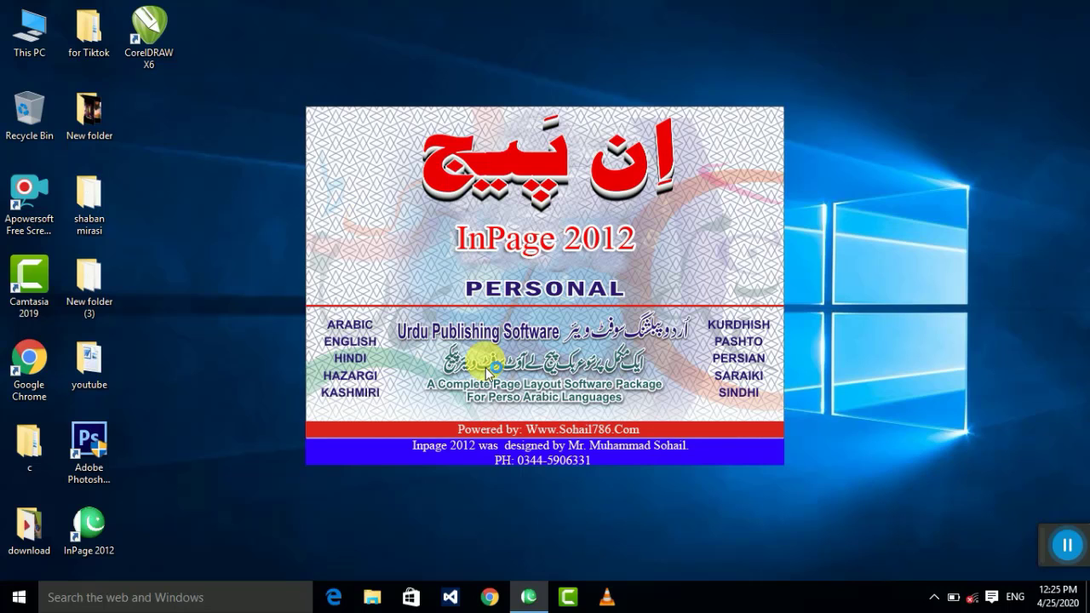
# Step: Set InPage 2012 to 200% zoom, then return to CorelDRAW's blank Letter page
pyautogui.click(1067, 545)
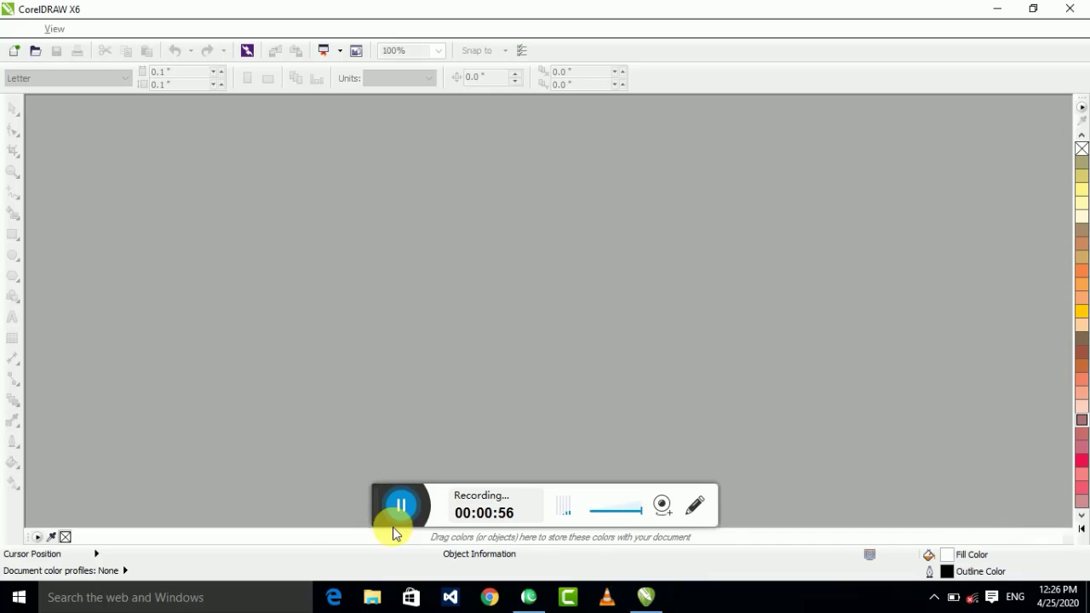
pyautogui.moveTo(369, 503); pyautogui.dragTo(1062, 503)
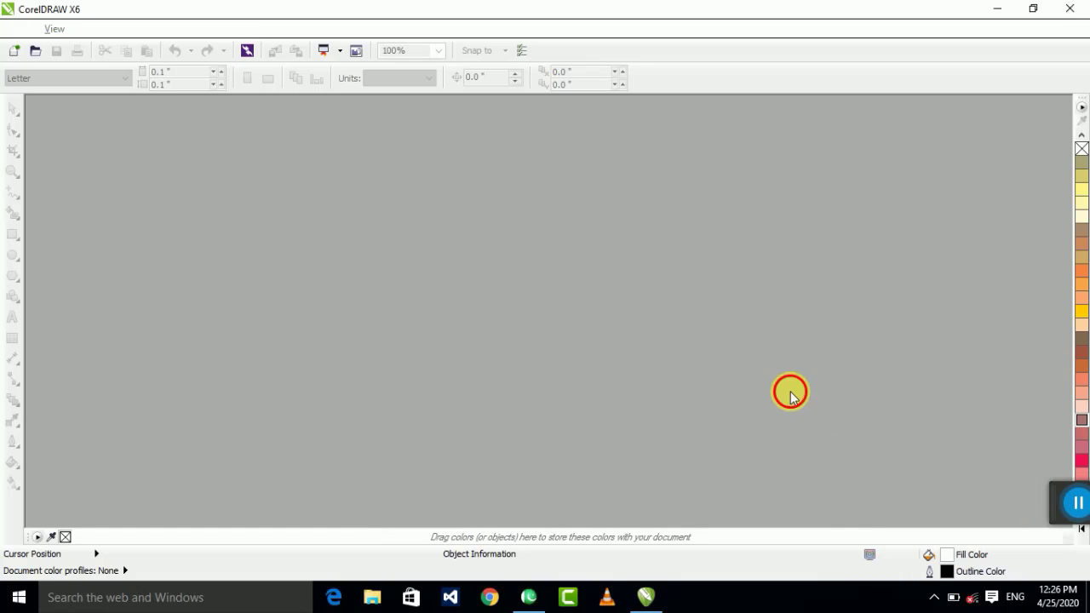
pyautogui.click(1004, 6)
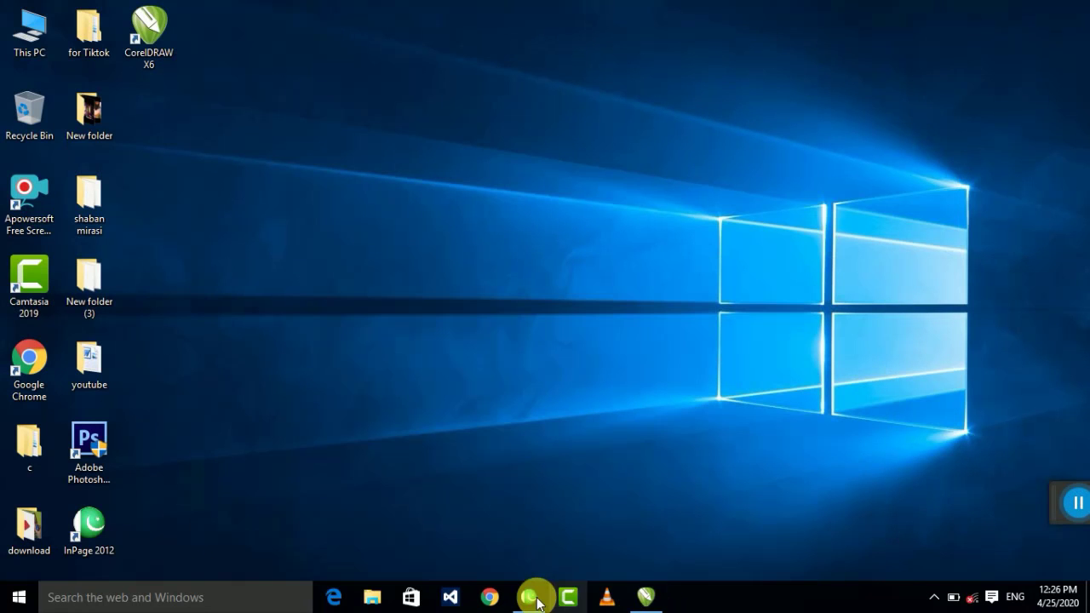
pyautogui.click(528, 596)
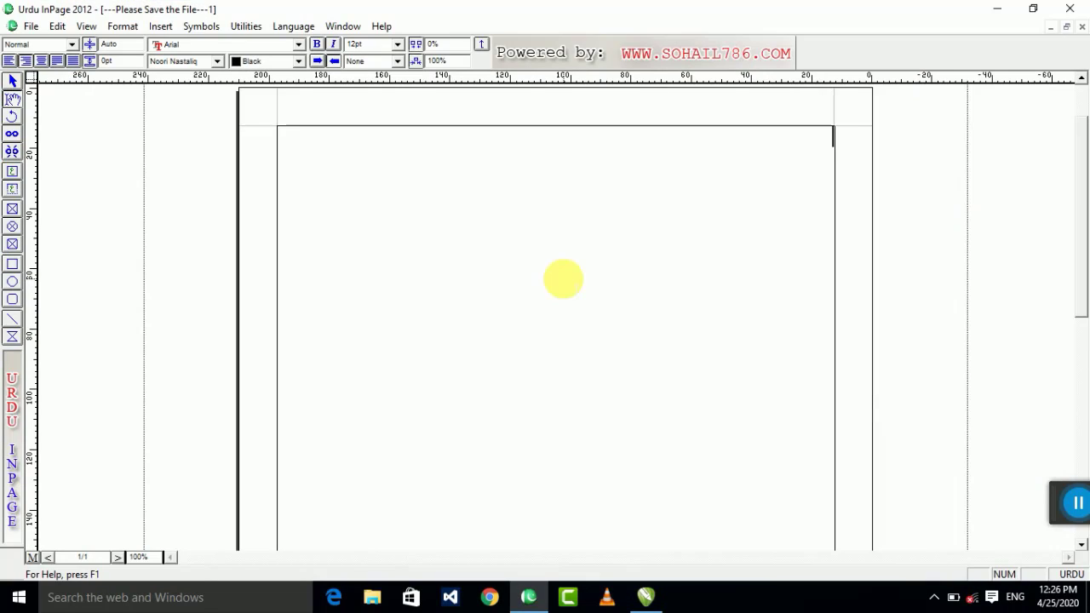
pyautogui.hotkey('ctrl', '2')
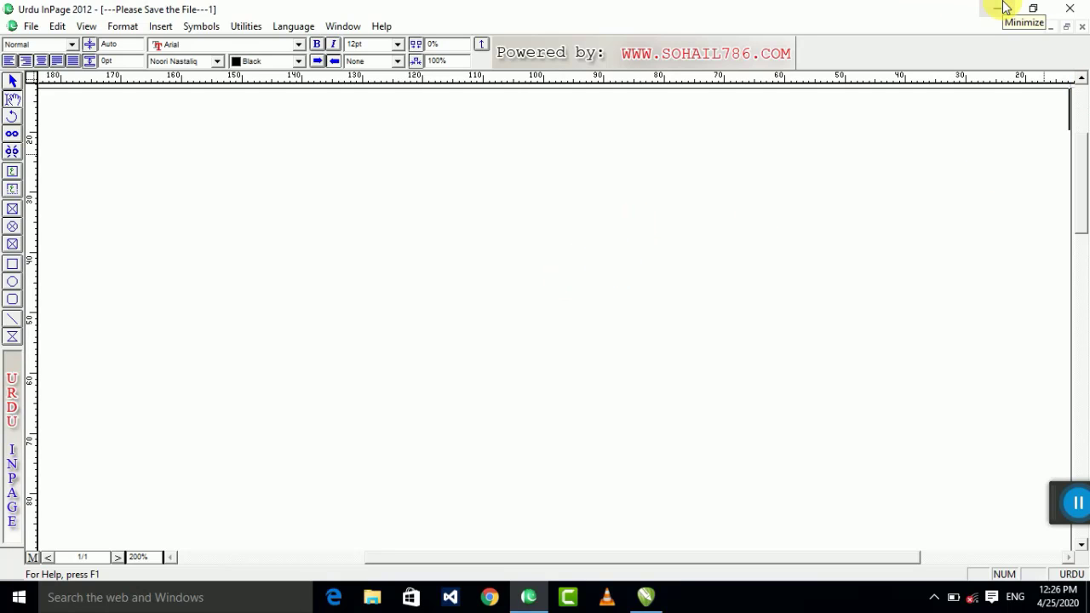
pyautogui.click(1005, 7)
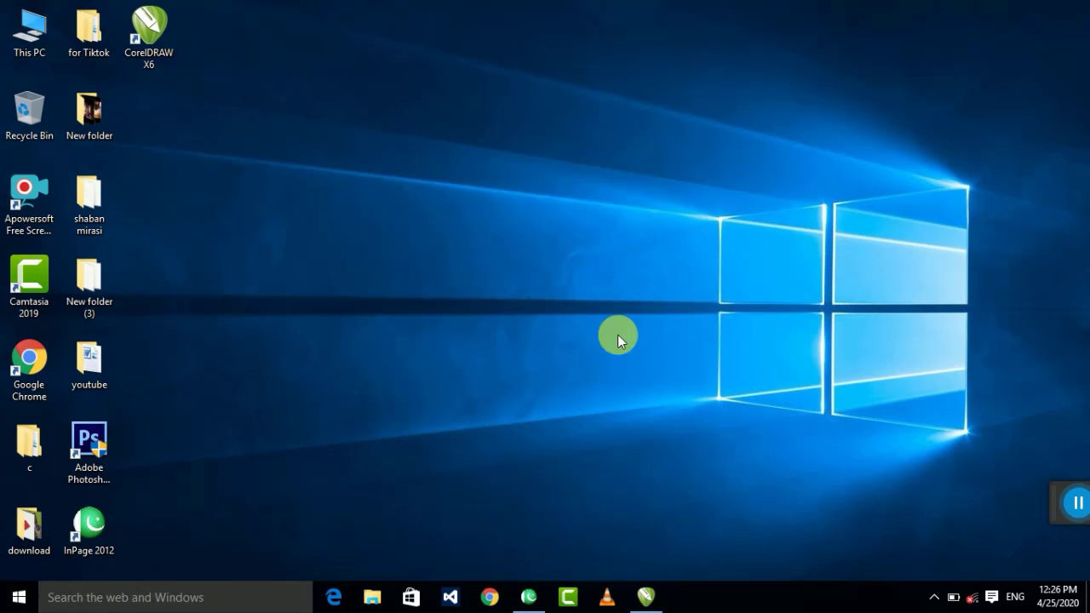
pyautogui.click(647, 599)
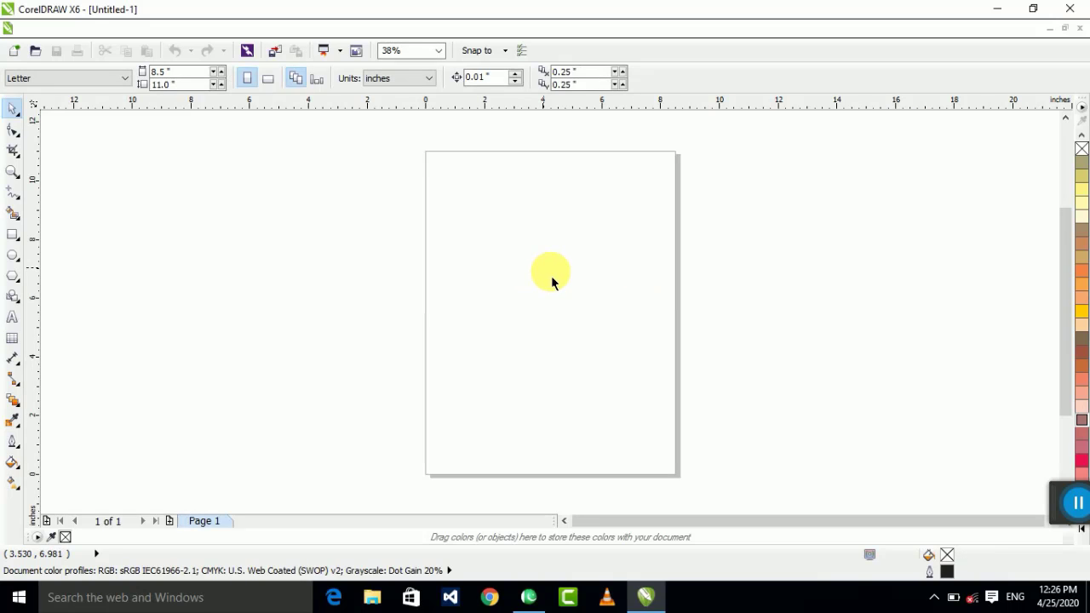
# Step: Draw a rectangle and size it to 2.0 by 3.0 inches
pyautogui.click(11, 236)
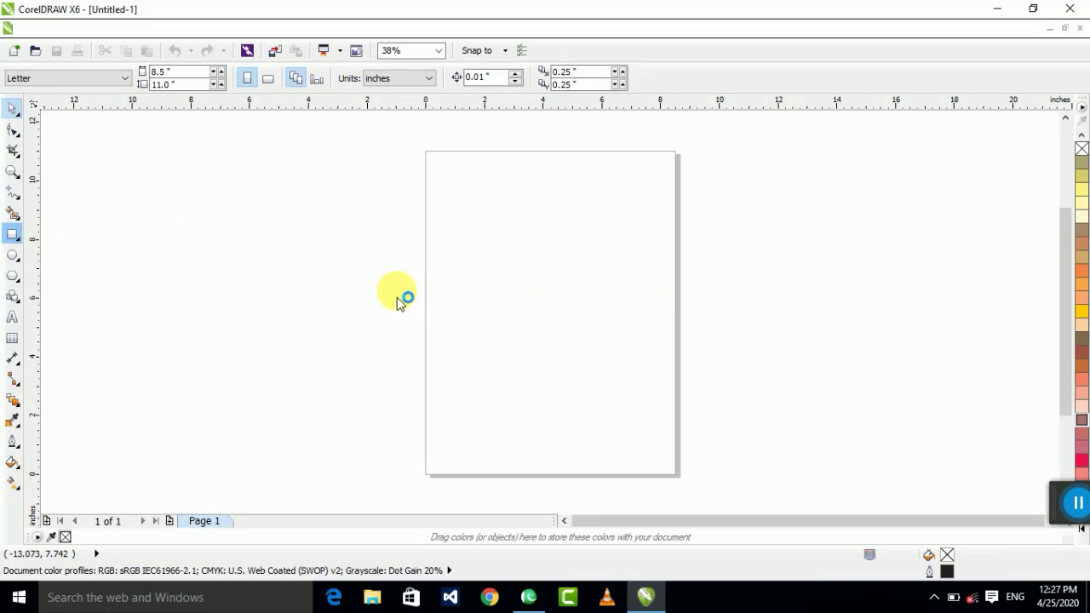
pyautogui.moveTo(365, 218); pyautogui.dragTo(448, 328)
pyautogui.doubleClick(158, 73)
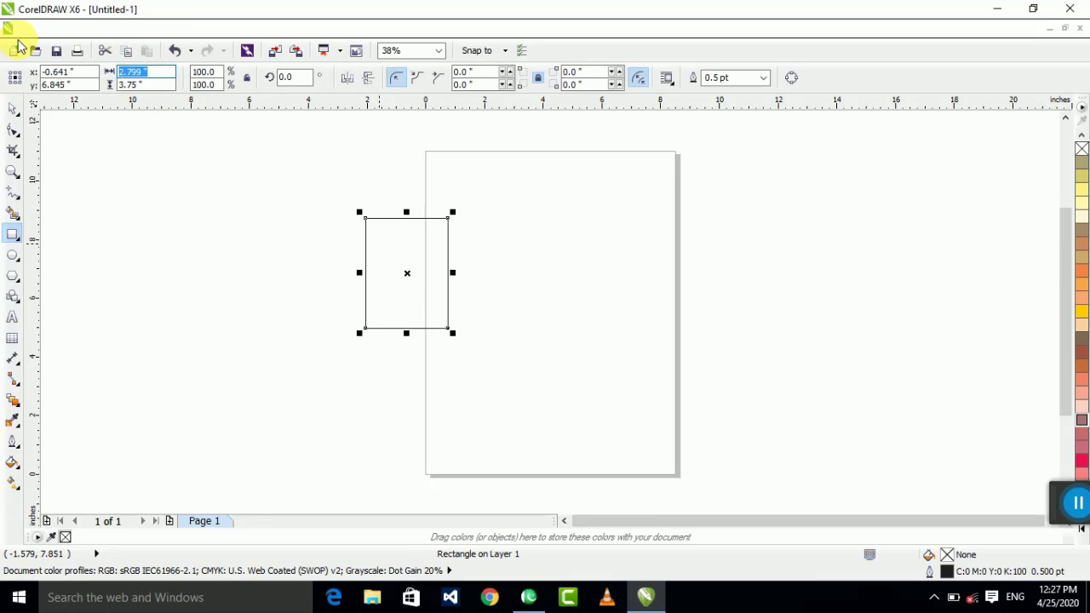
pyautogui.write('2')
pyautogui.press('Tab')
pyautogui.write('3')
pyautogui.press('Return')
# Step: Move the rectangle onto the page at its top-left corner
pyautogui.click(14, 119)
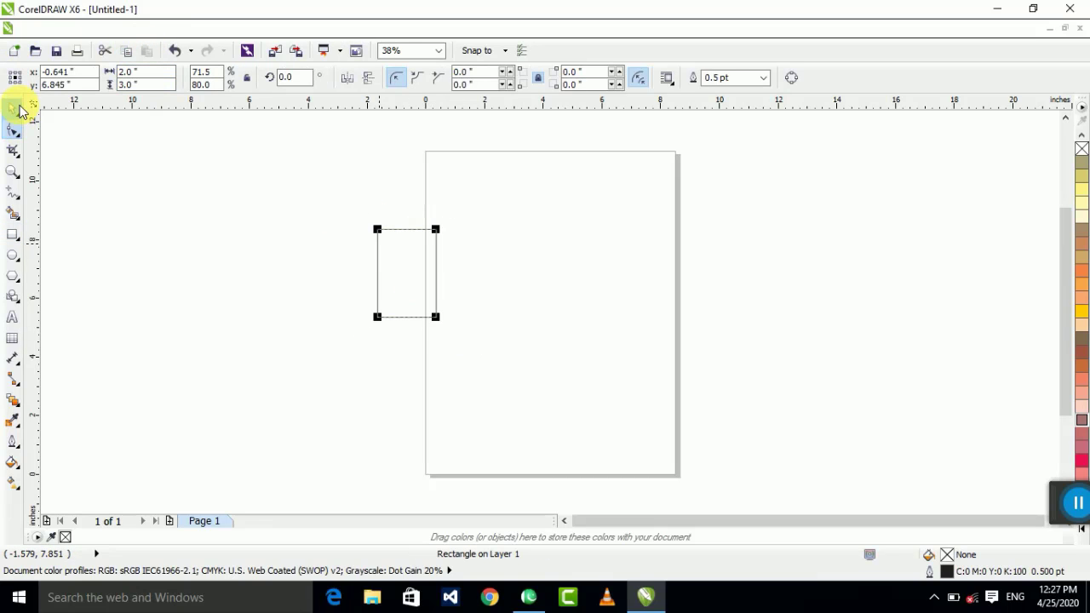
pyautogui.click(13, 109)
pyautogui.moveTo(435, 272); pyautogui.dragTo(530, 225)
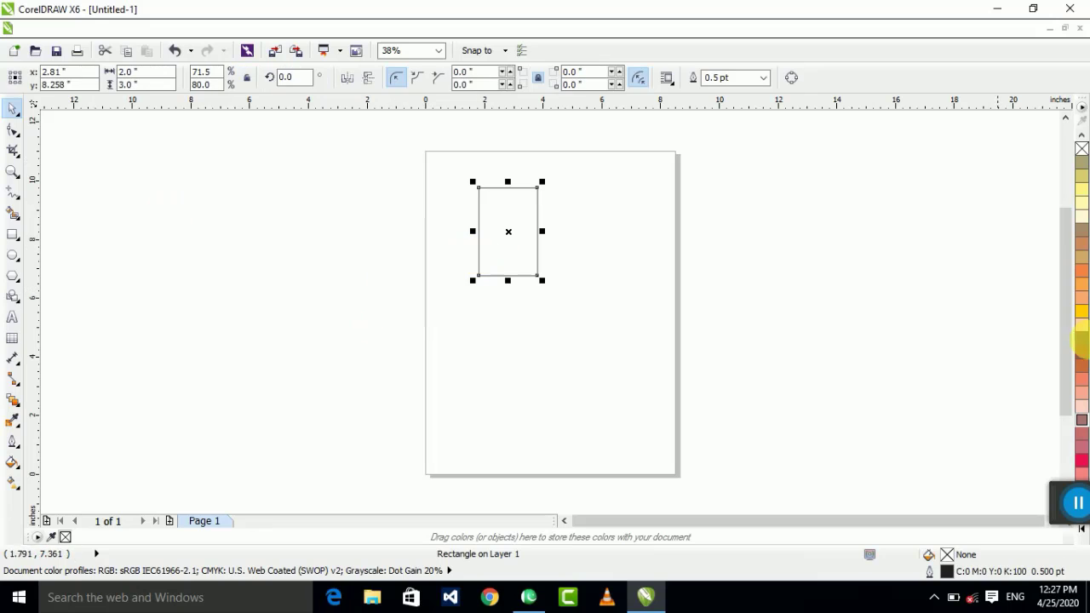
pyautogui.moveTo(1064, 502); pyautogui.dragTo(1028, 558)
pyautogui.click(1080, 494)
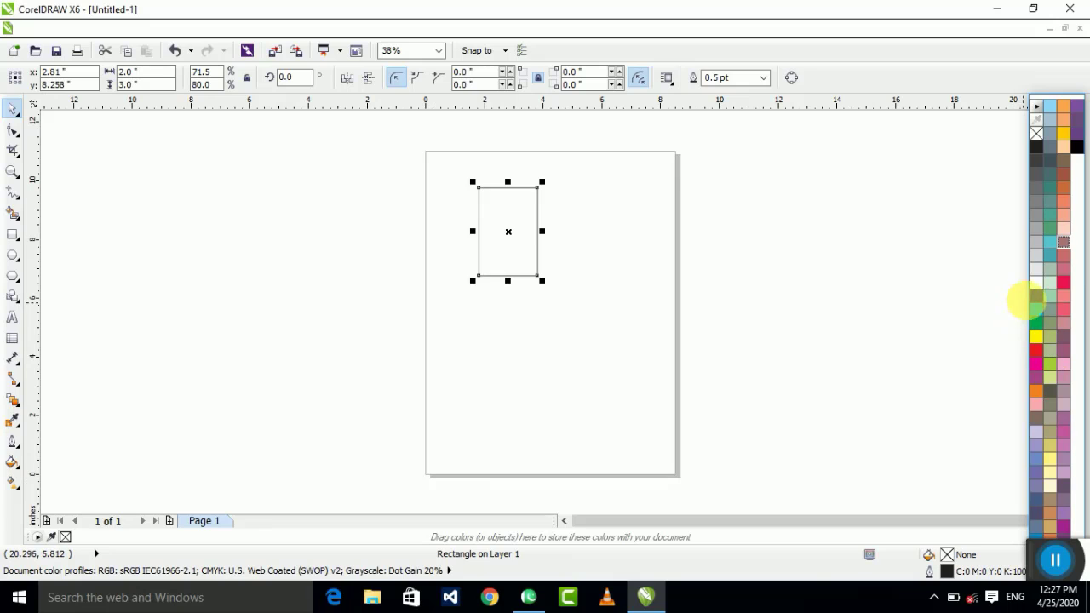
pyautogui.click(783, 236)
pyautogui.scroll(2, 526, 236)
pyautogui.scroll(-2, 513, 244)
pyautogui.click(514, 244)
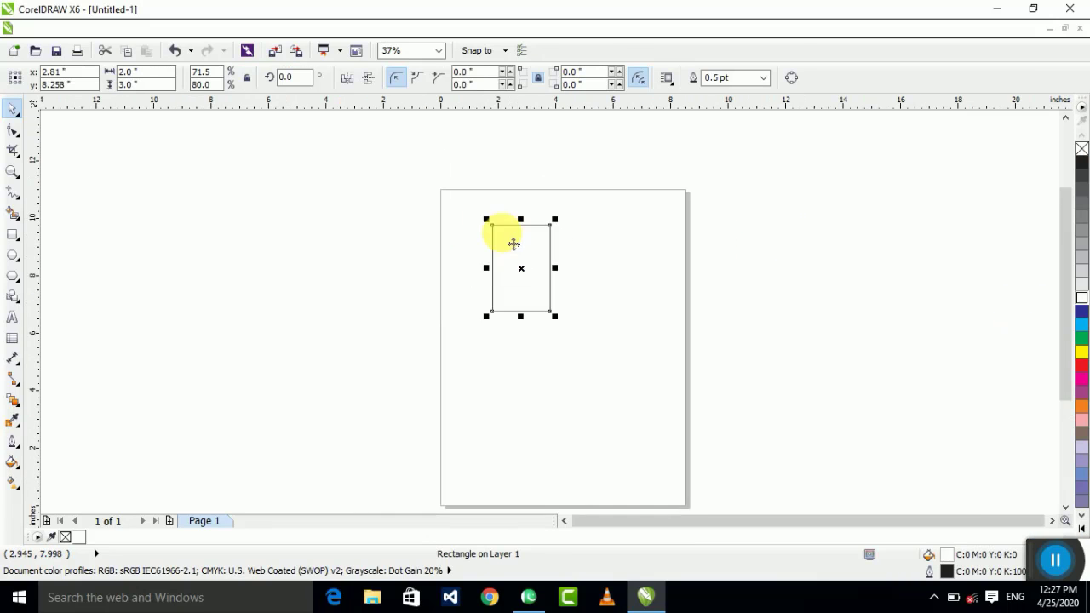
pyautogui.scroll(2, 514, 244)
pyautogui.moveTo(564, 309); pyautogui.dragTo(473, 246)
# Step: Duplicate the rectangle to its right and resize the copy to 1.9 by 2.9 inches
pyautogui.moveTo(450, 209); pyautogui.dragTo(579, 214)
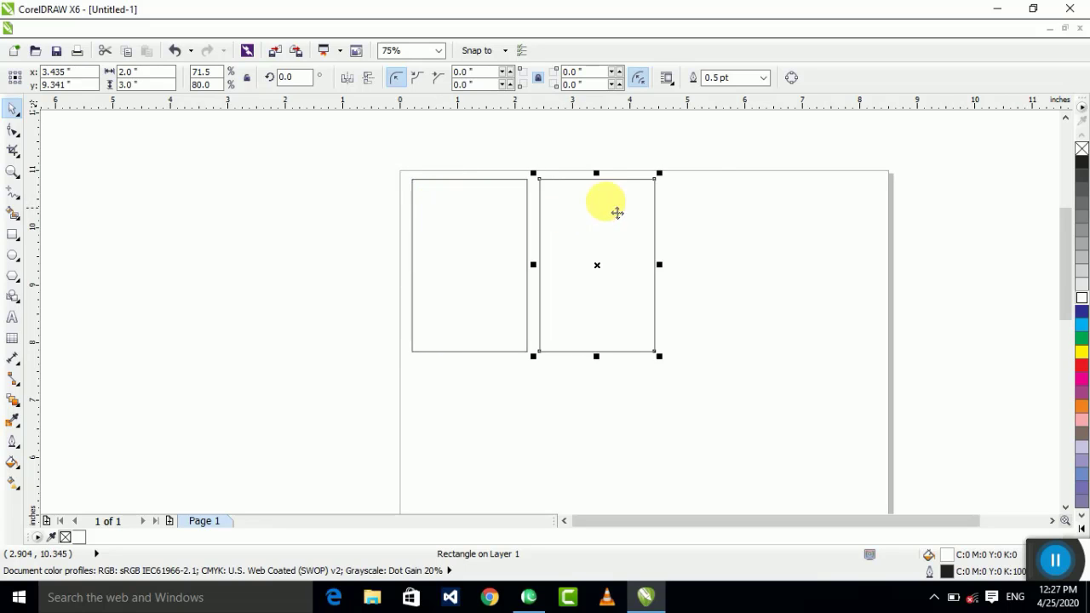
pyautogui.moveTo(746, 144); pyautogui.dragTo(230, 410)
pyautogui.click(654, 316)
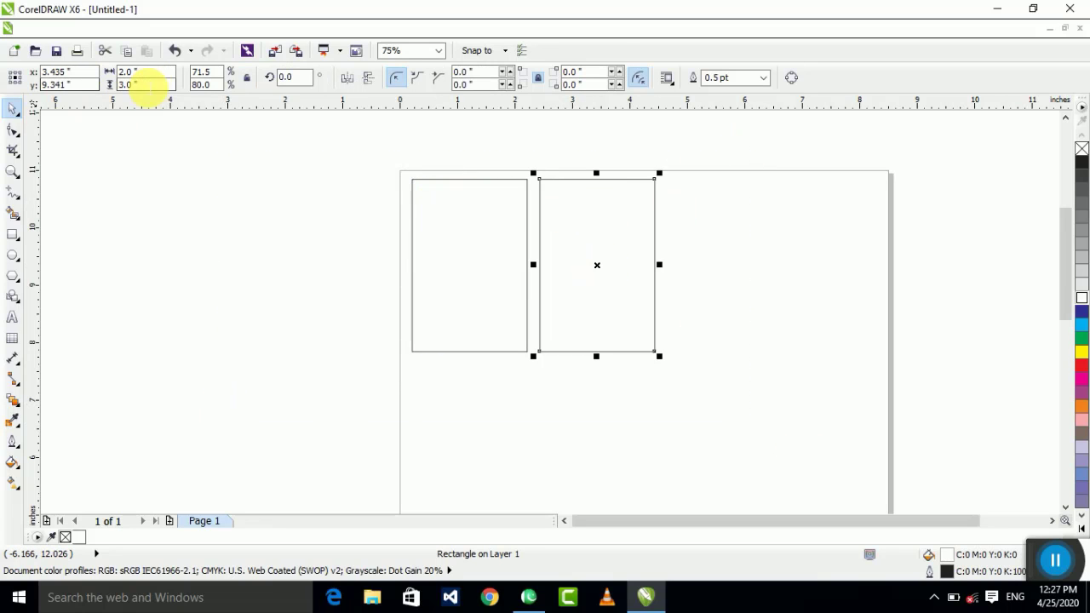
pyautogui.click(136, 73)
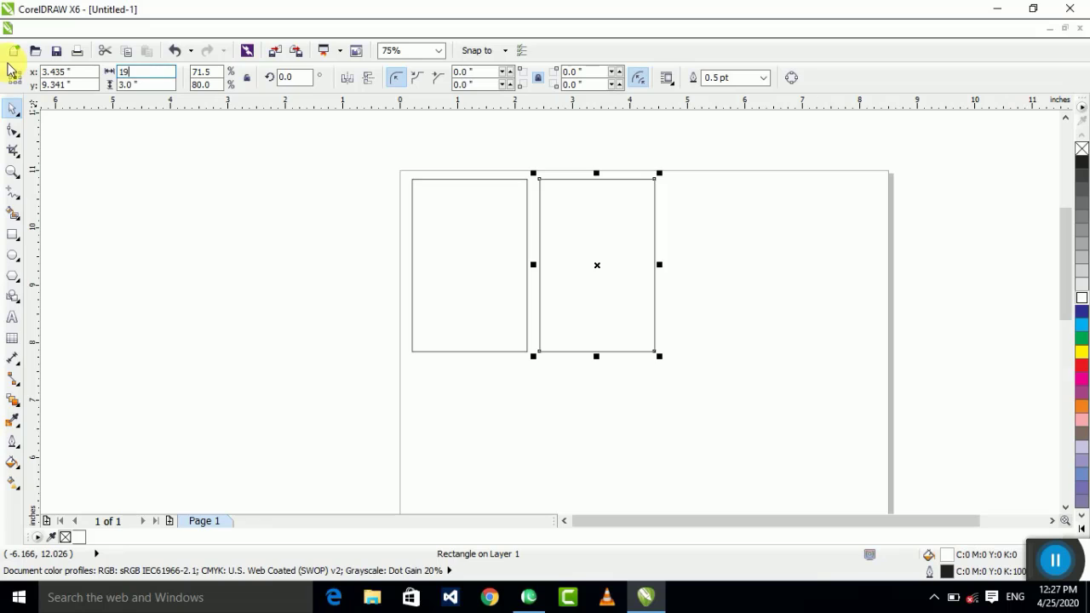
pyautogui.write('19')
pyautogui.press('Return')
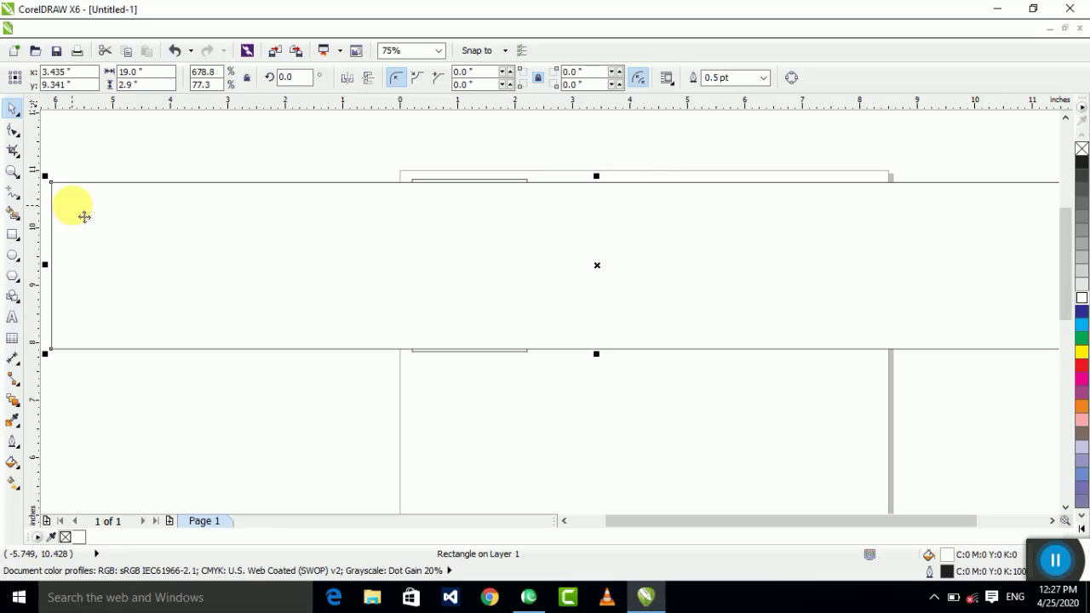
pyautogui.hotkey('ctrl', 'z')
pyautogui.click(136, 71)
pyautogui.write('1')
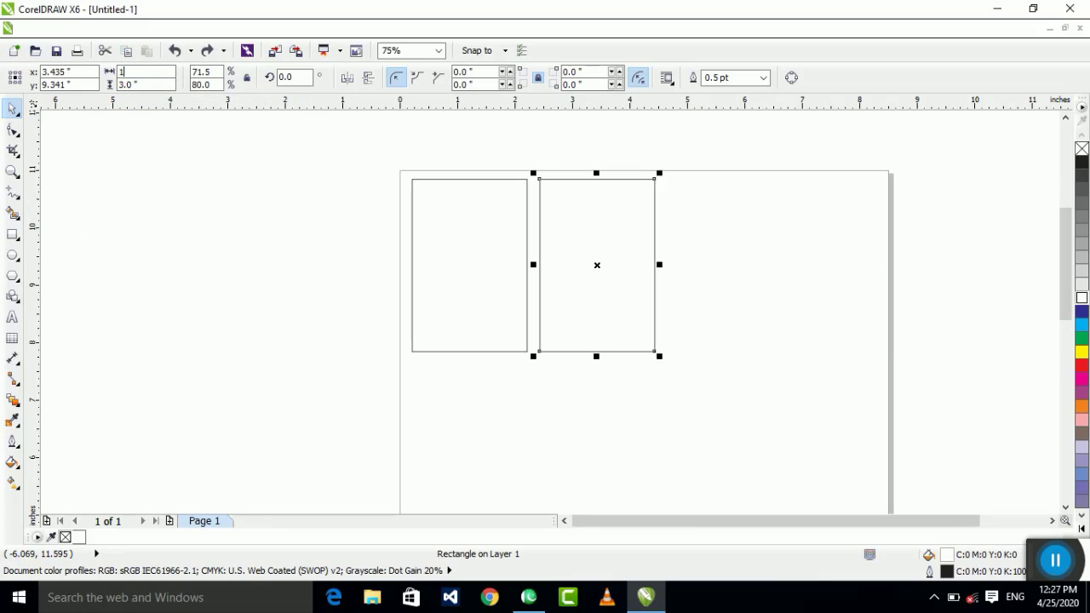
pyautogui.write('.9')
pyautogui.press('Tab')
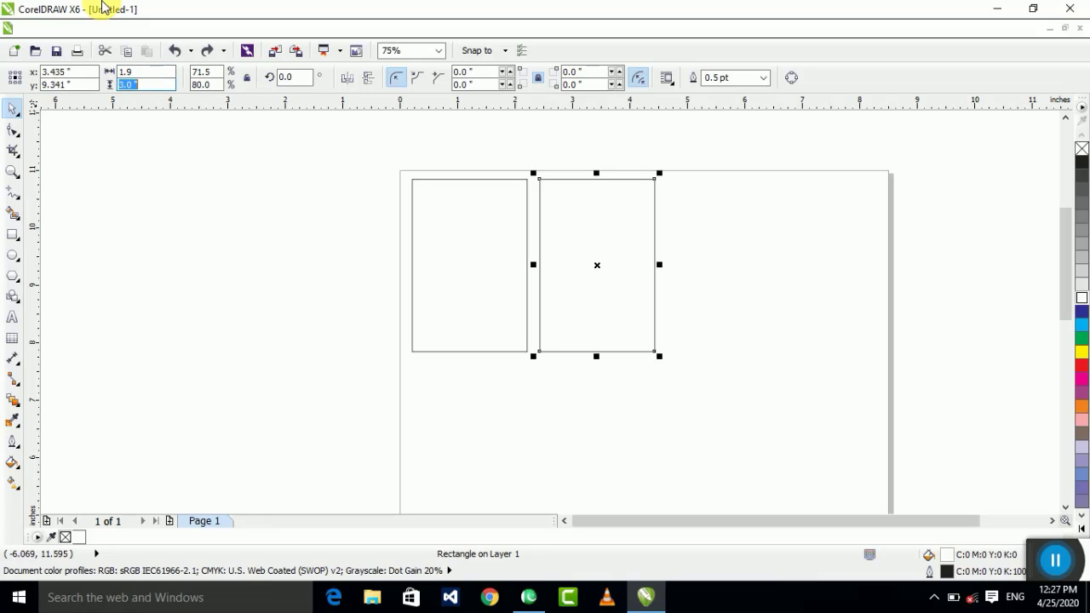
pyautogui.write('2.9')
pyautogui.press('Return')
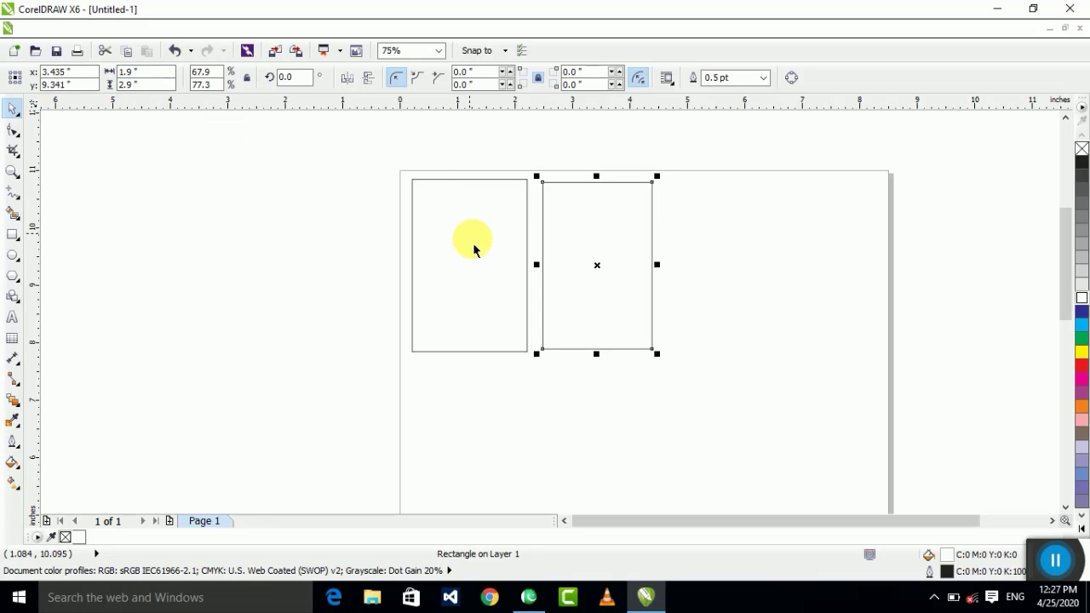
# Step: Drag the 1.9 × 2.9 rectangle over the 2 × 3 one to centre it inside
pyautogui.moveTo(599, 271); pyautogui.dragTo(479, 269)
pyautogui.moveTo(579, 147); pyautogui.dragTo(314, 398)
pyautogui.press('Escape')
pyautogui.press('F4')
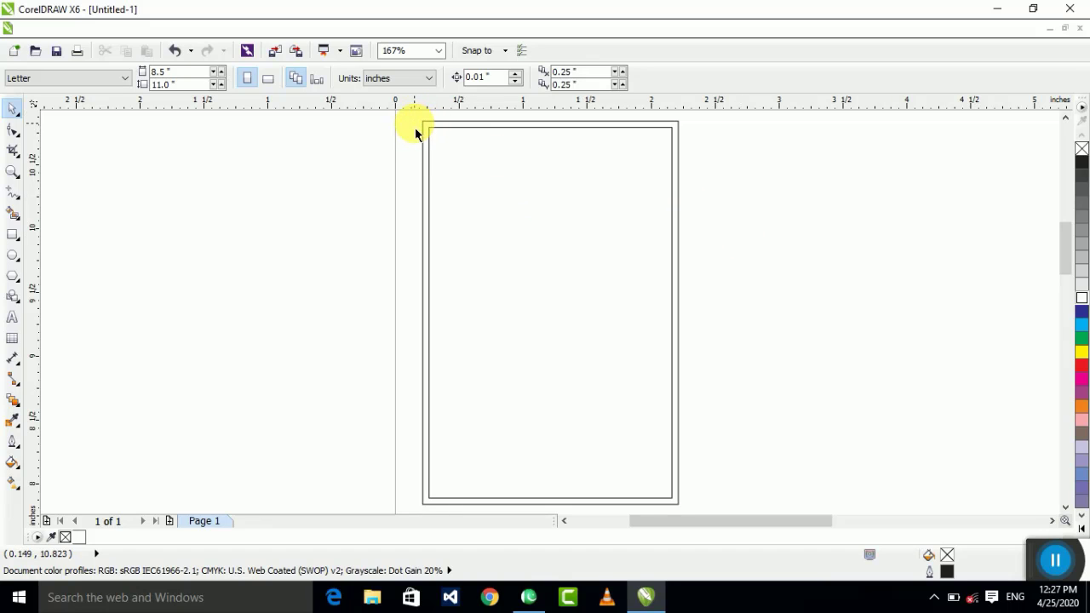
pyautogui.moveTo(416, 126); pyautogui.dragTo(732, 467)
pyautogui.press('Escape')
pyautogui.press('F3')
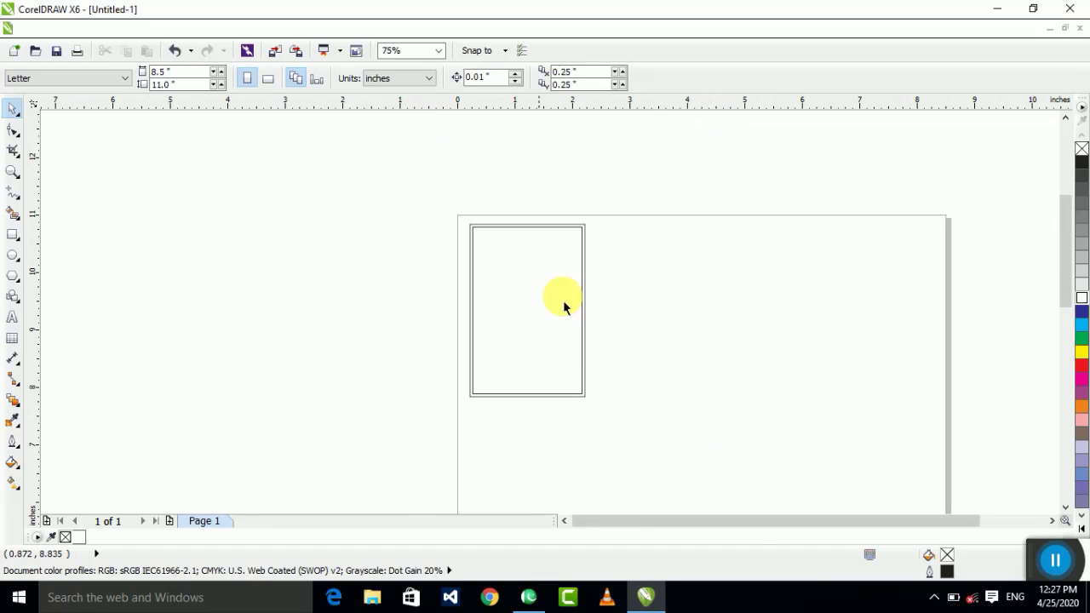
# Step: Zoom to both rectangles, fine-tune the inner one's position, and select the frame
pyautogui.moveTo(684, 174); pyautogui.dragTo(302, 458)
pyautogui.hotkey('shift', 'F2')
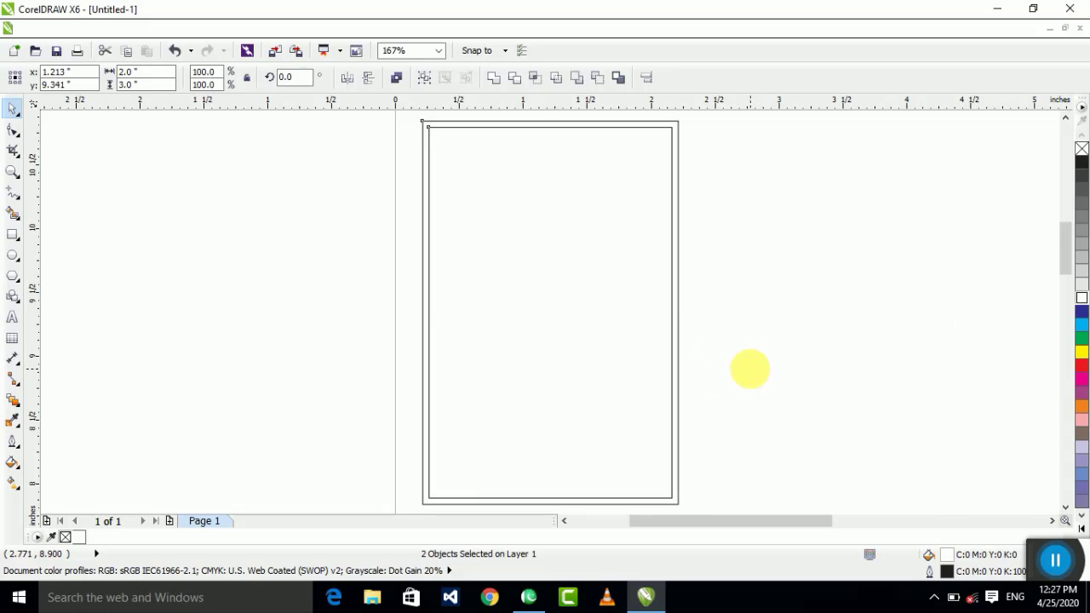
pyautogui.press('Escape')
pyautogui.moveTo(576, 319)
pyautogui.mouseDown()
pyautogui.moveTo(331, 317)
pyautogui.moveTo(572, 327)
pyautogui.moveTo(560, 311)
pyautogui.mouseUp()
pyautogui.click(735, 316)
pyautogui.scroll(-3, 576, 280)
pyautogui.moveTo(682, 178); pyautogui.dragTo(407, 391)
pyautogui.scroll(3, 560, 263)
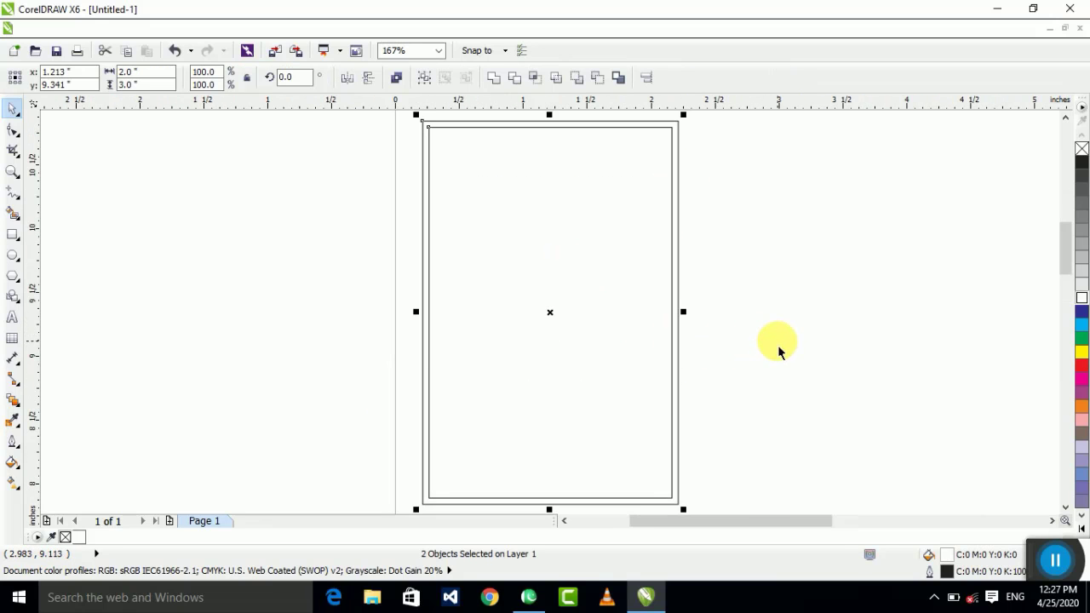
# Step: Type the heading 'اعوان گارمنٹس' at the top of the InPage page
pyautogui.click(528, 596)
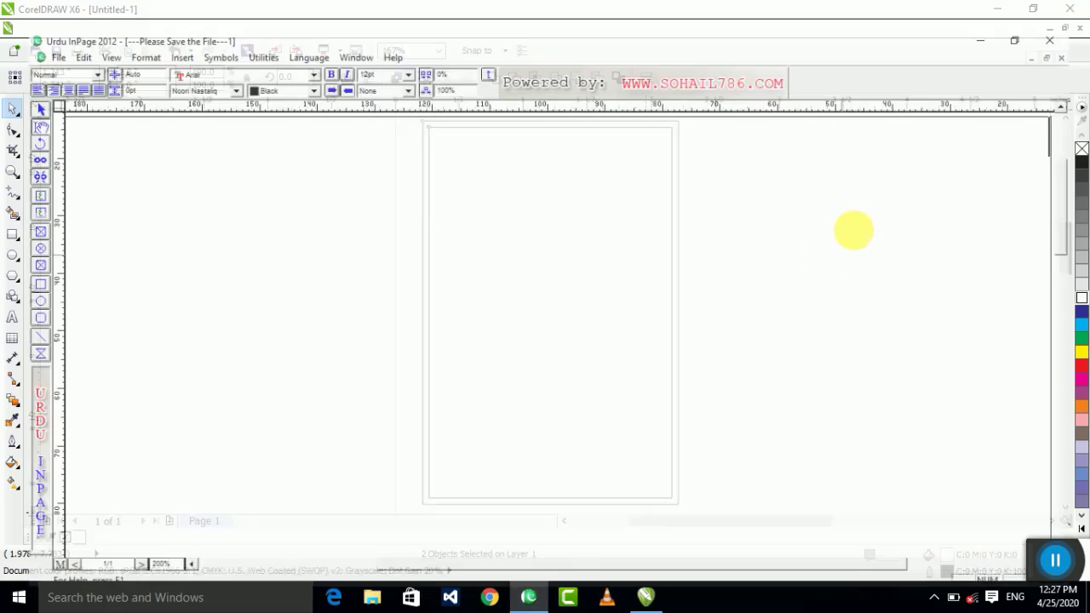
pyautogui.click(854, 231)
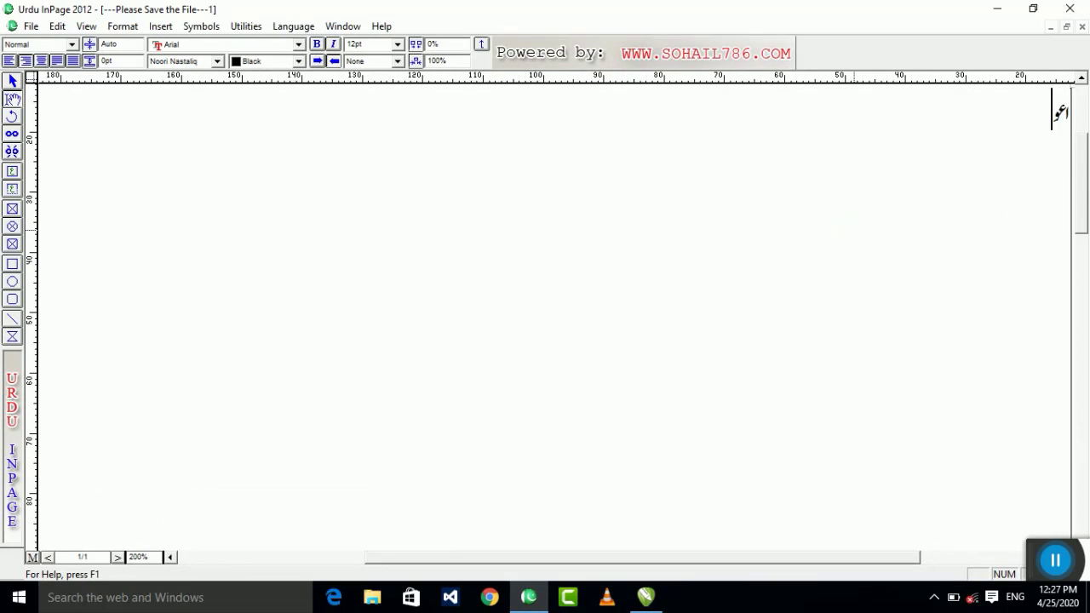
pyautogui.write('اعوان گارمنٹس')
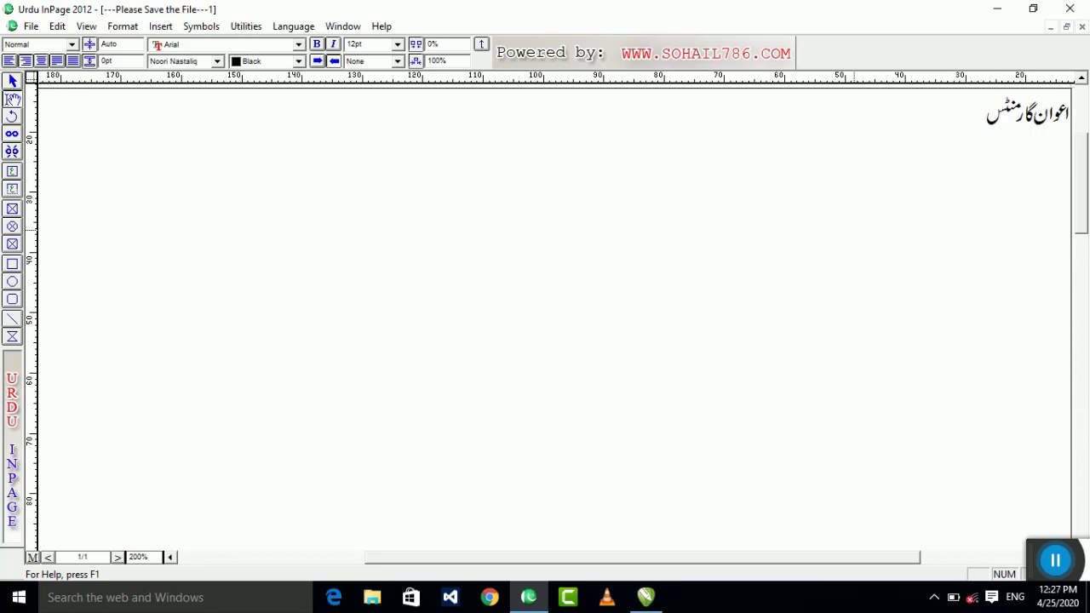
pyautogui.press('Return')
# Step: Add the tagline 'ہمارے ہاں گارمنٹس کی تمام ورائٹی دستیاب' and a line with the proprietor's name and phone number
pyautogui.write('ہمارے ہا')
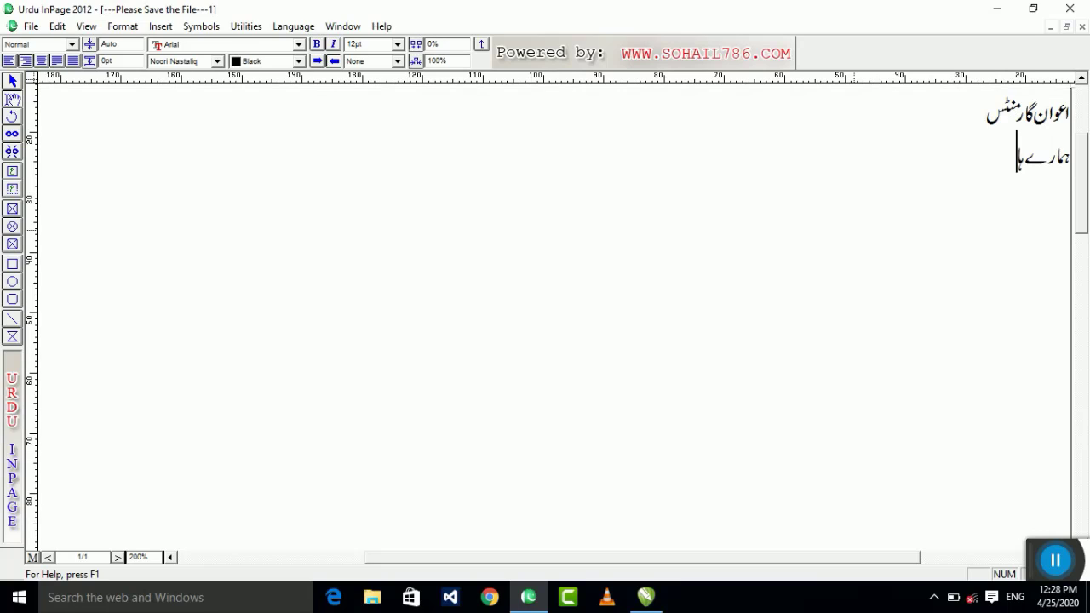
pyautogui.write('ں گارمنٹس کی ت')
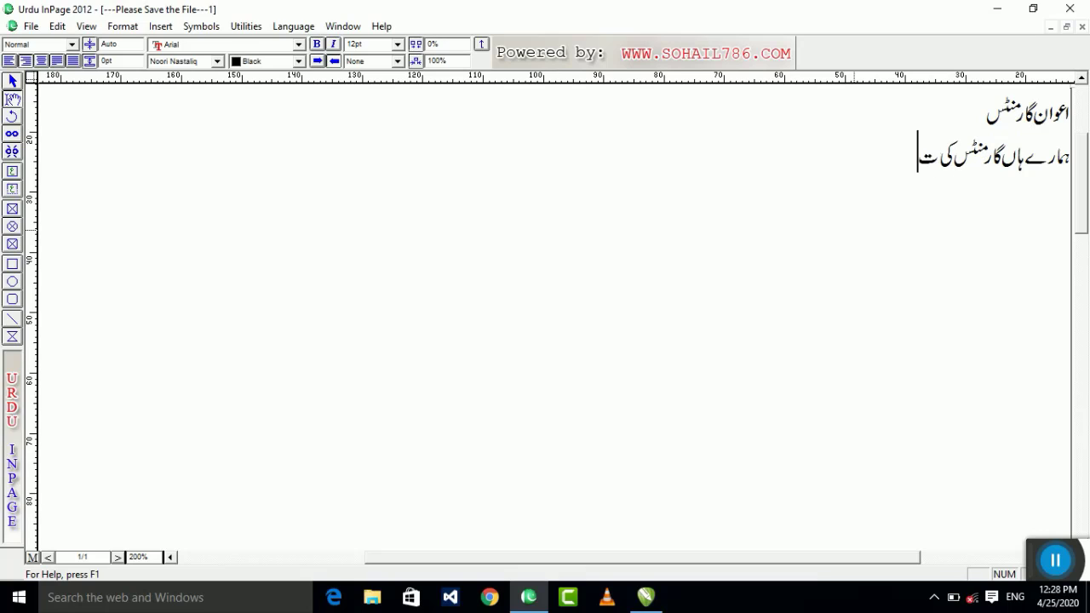
pyautogui.write('مام ورا')
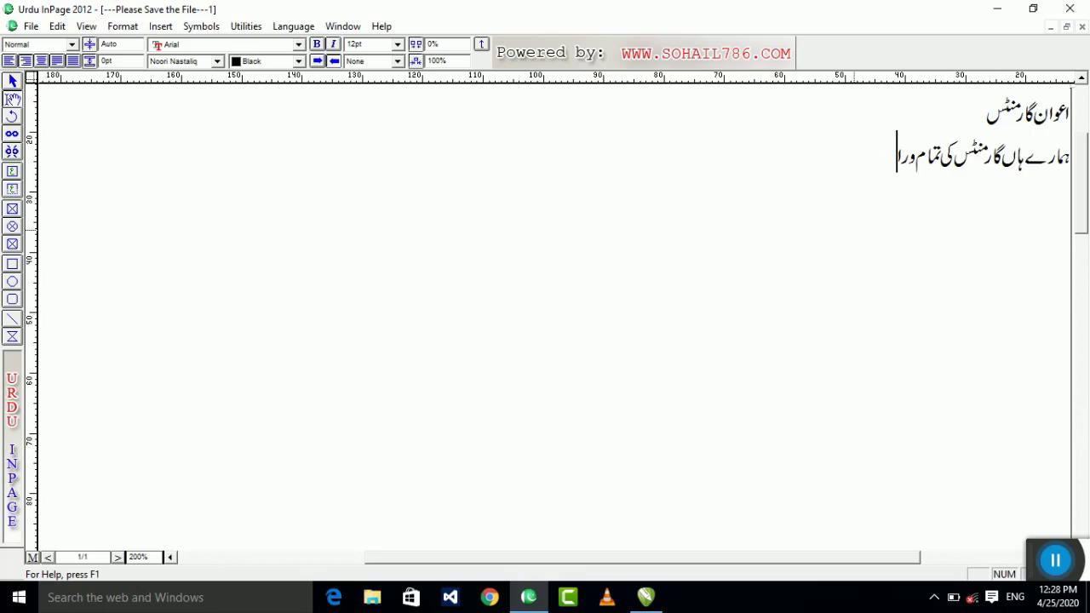
pyautogui.write('ئٹی دستیاب ہے')
pyautogui.press('Return')
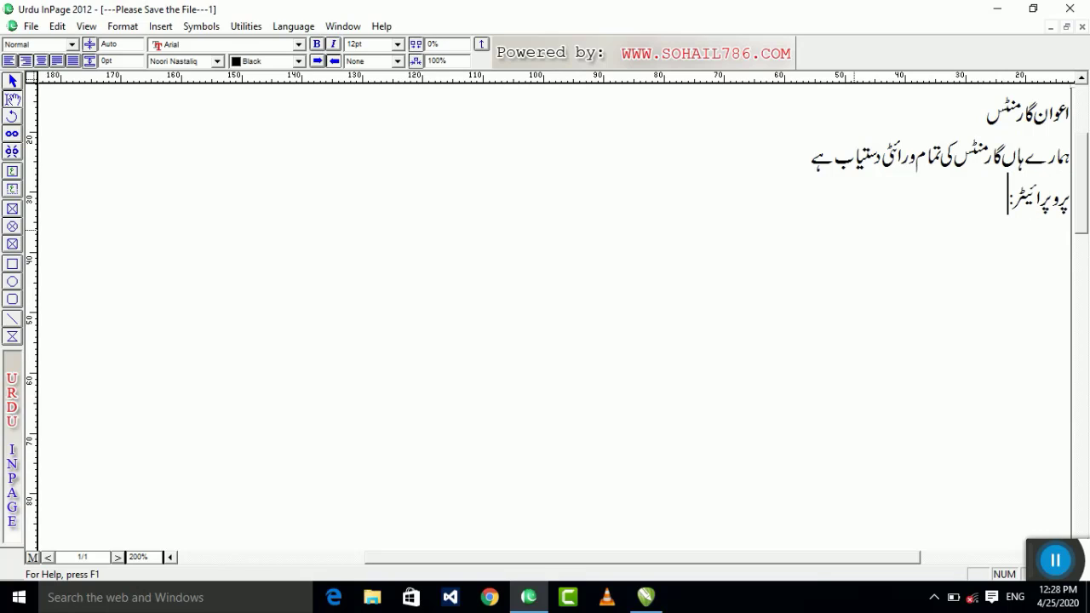
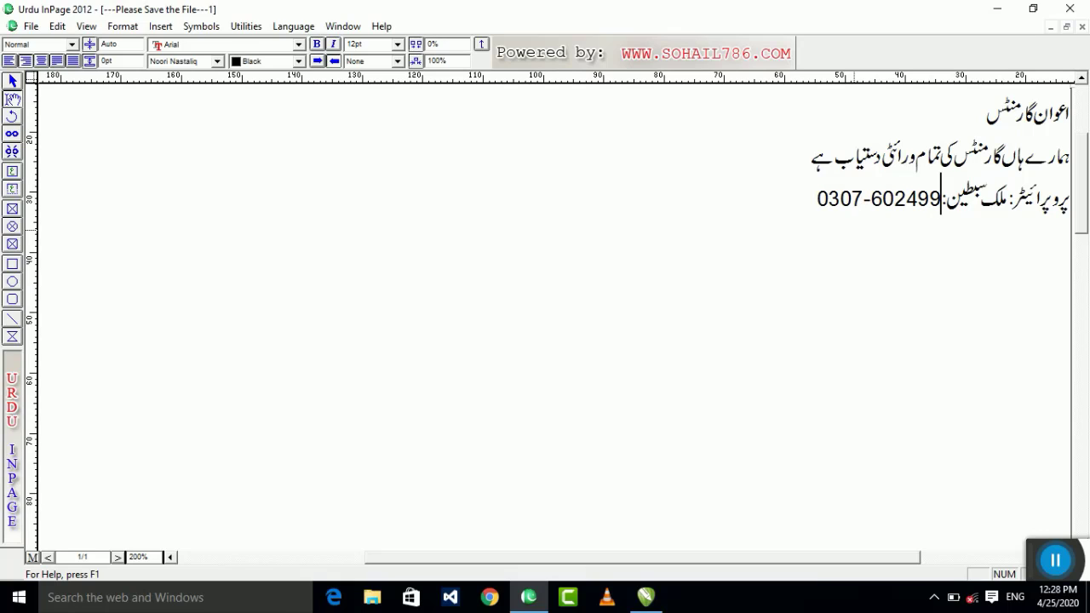
pyautogui.write('-')
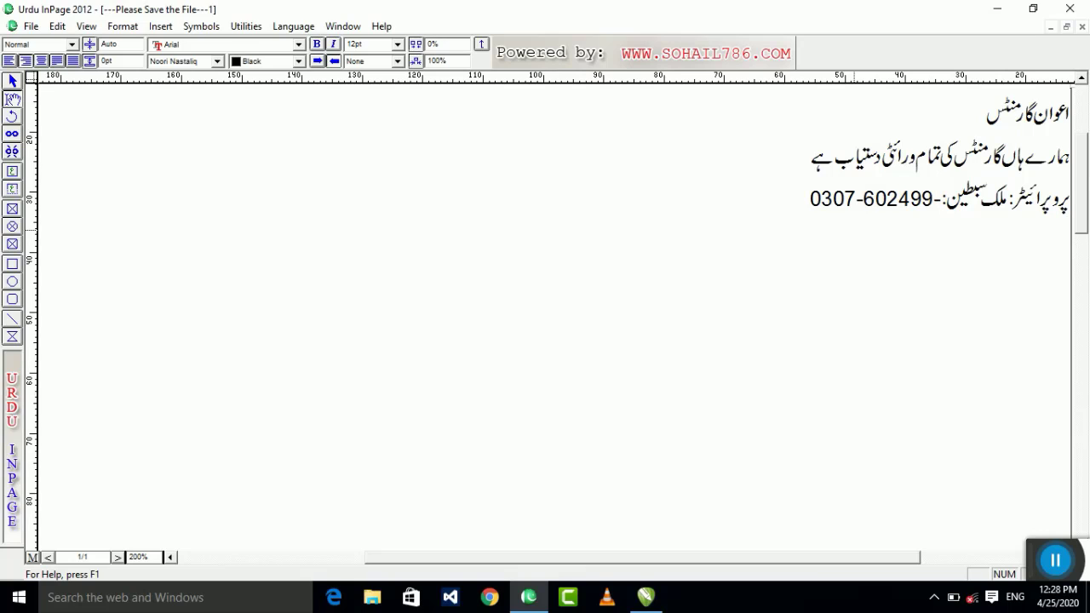
pyautogui.click(12, 81)
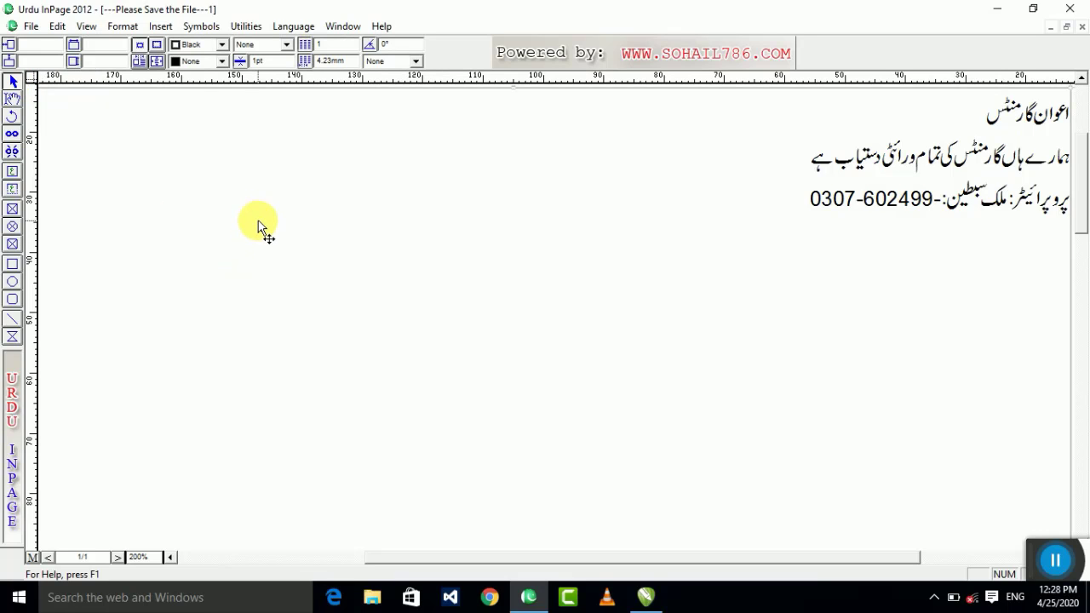
# Step: Paste the three Urdu lines into CorelDRAW and reselect the small frame rectangles
pyautogui.click(651, 600)
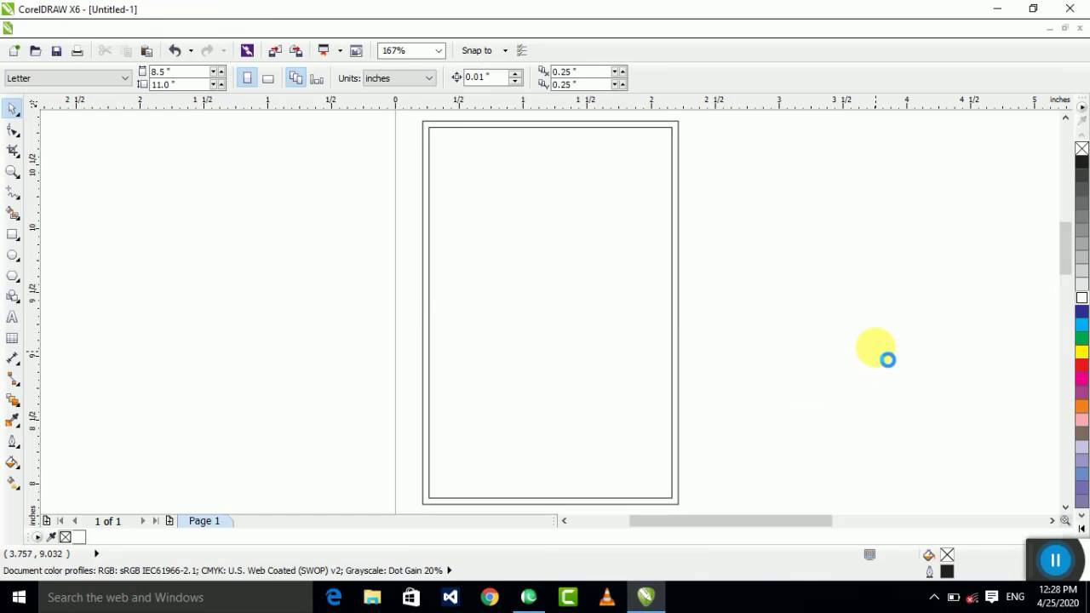
pyautogui.hotkey('ctrl', 'v')
pyautogui.scroll(-4, 501, 319)
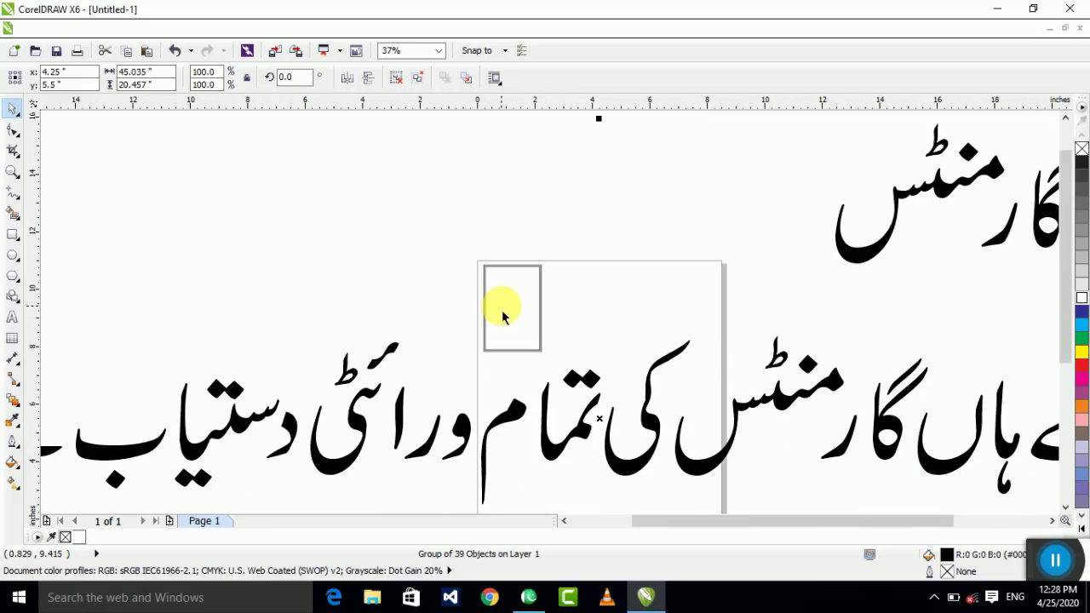
pyautogui.scroll(-4, 505, 301)
pyautogui.scroll(2, 560, 292)
pyautogui.click(354, 267)
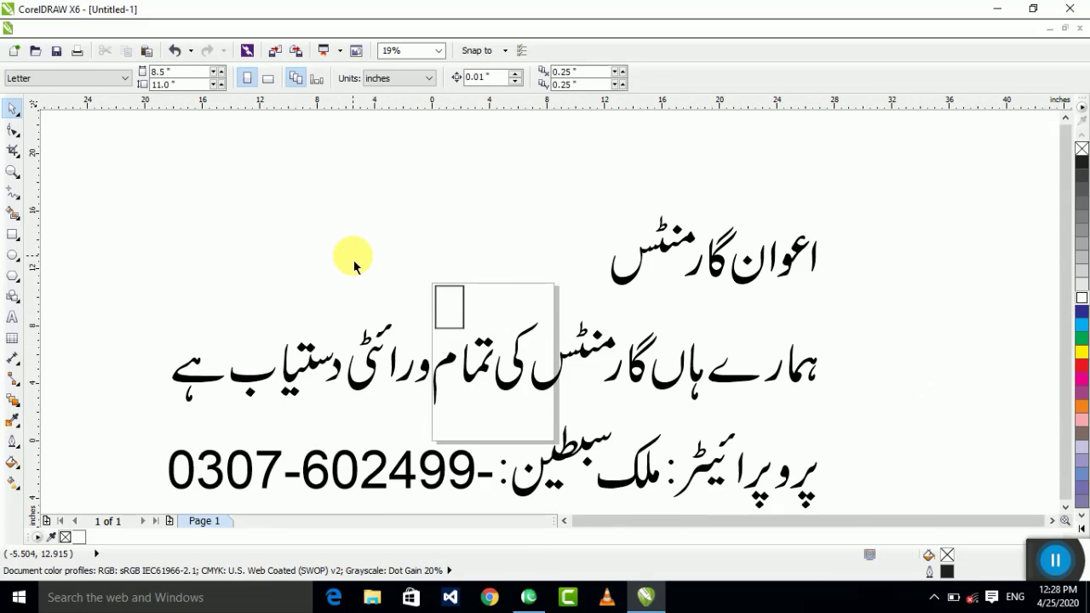
pyautogui.moveTo(341, 240); pyautogui.dragTo(528, 383)
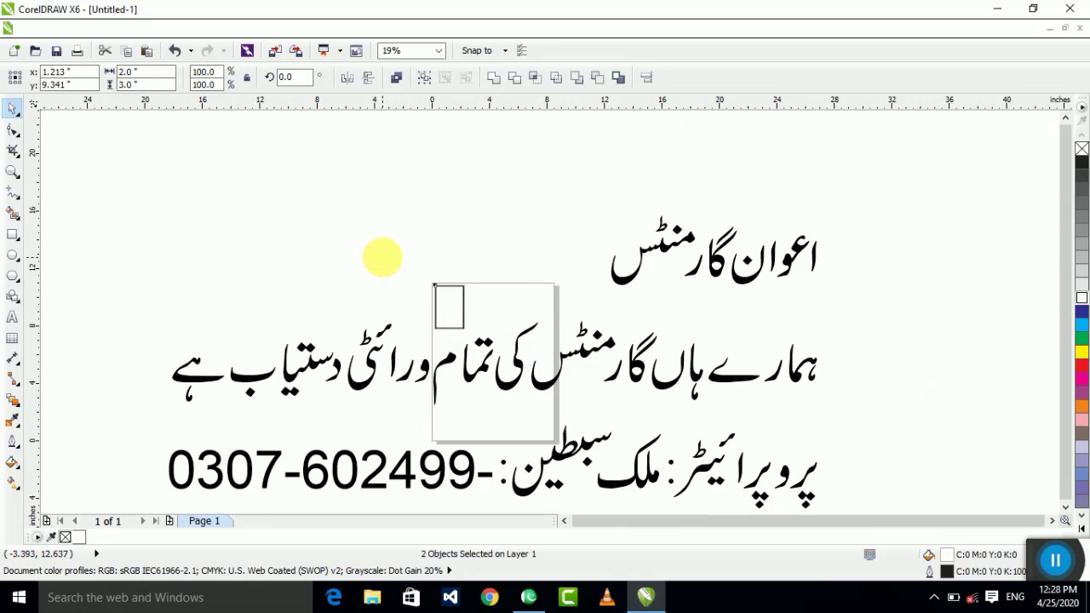
pyautogui.moveTo(368, 241); pyautogui.dragTo(487, 360)
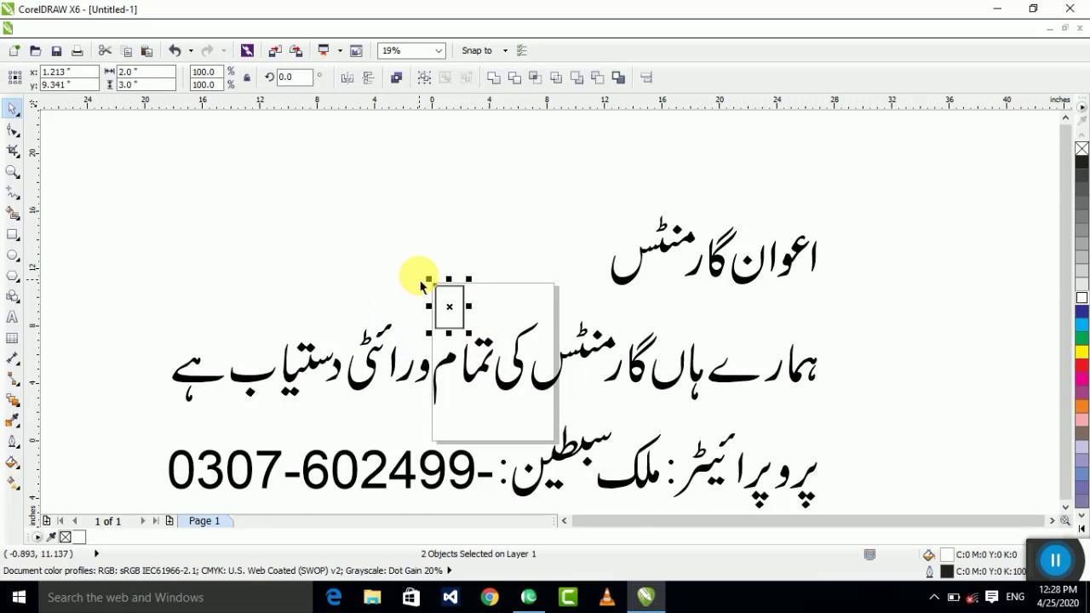
# Step: Scale the pasted Urdu text group down to 5%
pyautogui.scroll(1, 420, 286)
pyautogui.click(426, 275)
pyautogui.scroll(-1, 425, 275)
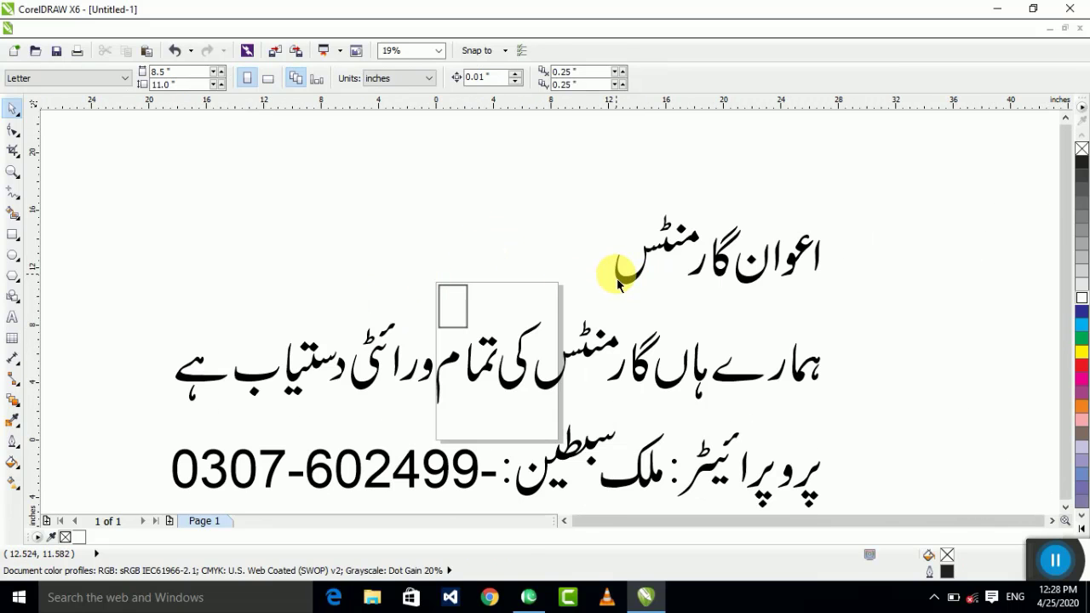
pyautogui.click(619, 285)
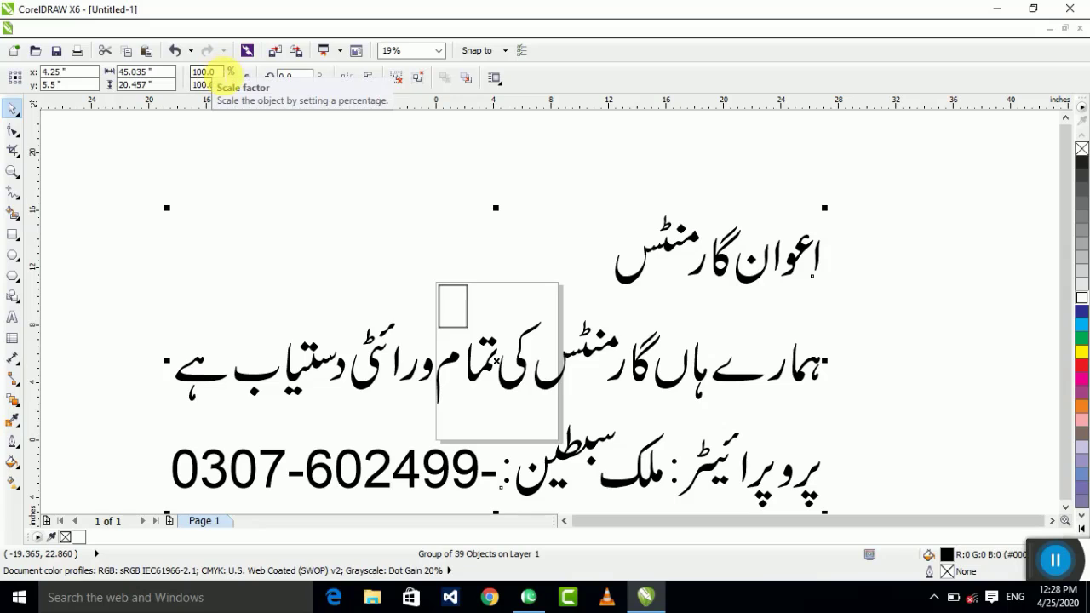
pyautogui.click(208, 71)
pyautogui.write('5')
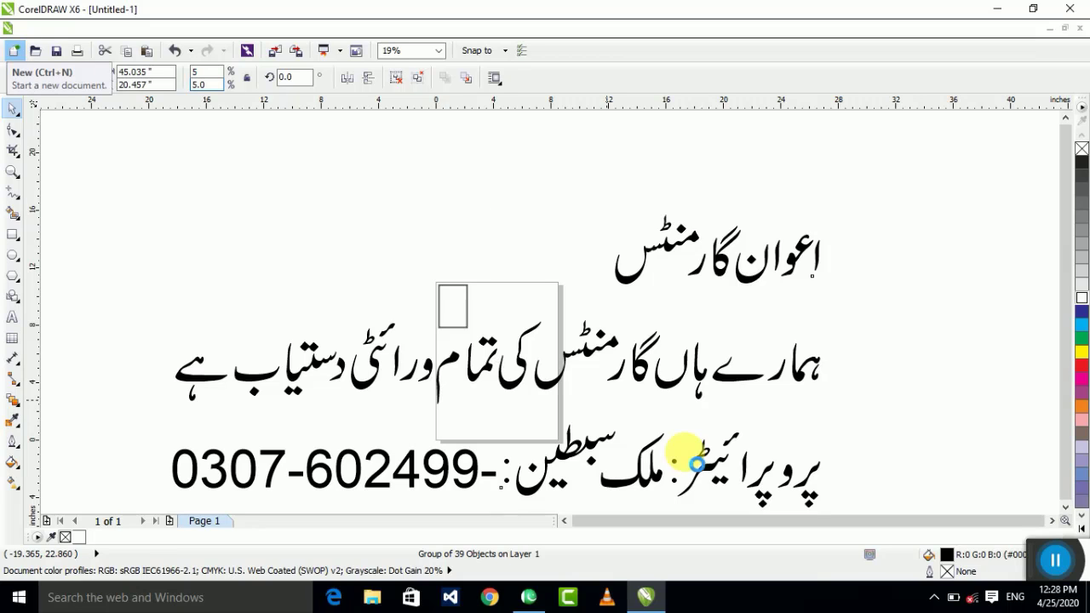
pyautogui.press('Return')
# Step: Enlarge the text group to about 4.37 × 1.99 inches and move it up-right beside the frame
pyautogui.scroll(1, 490, 359)
pyautogui.scroll(2, 493, 363)
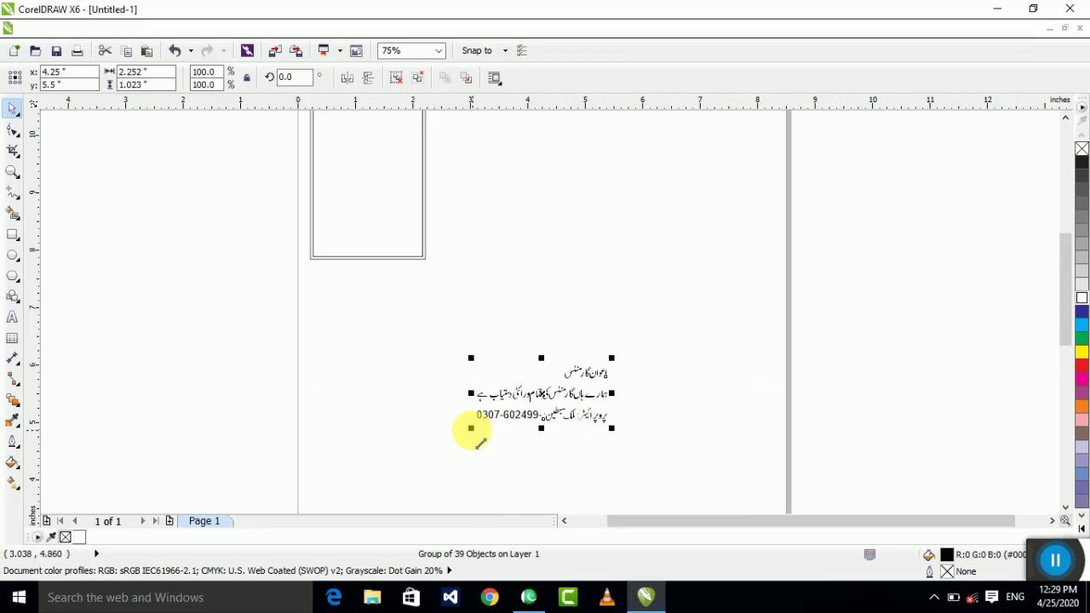
pyautogui.moveTo(471, 427); pyautogui.dragTo(354, 466)
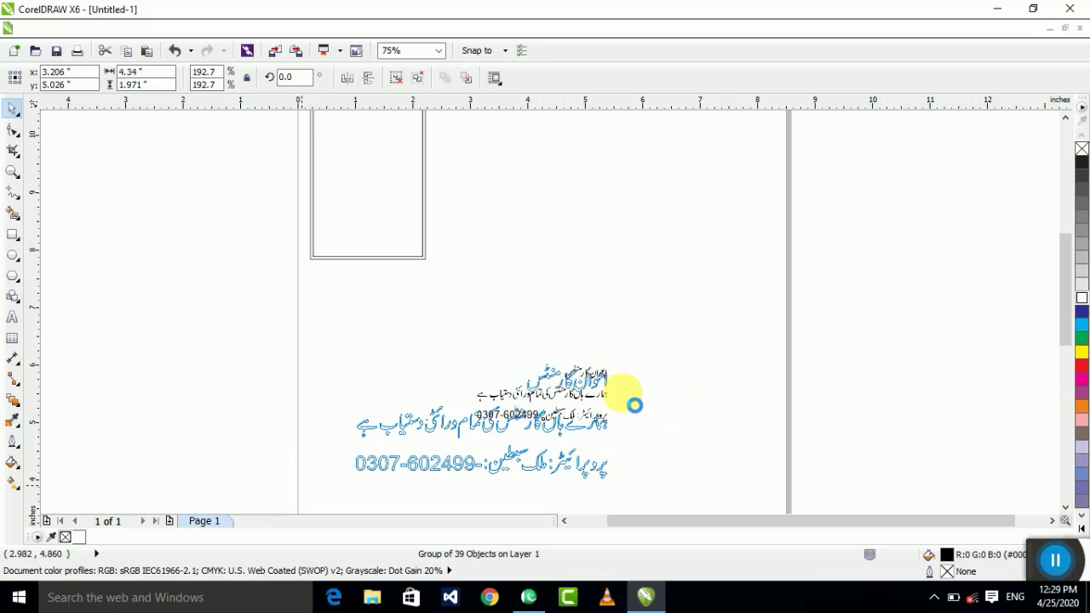
pyautogui.moveTo(593, 382); pyautogui.dragTo(614, 326)
pyautogui.scroll(1, 593, 290)
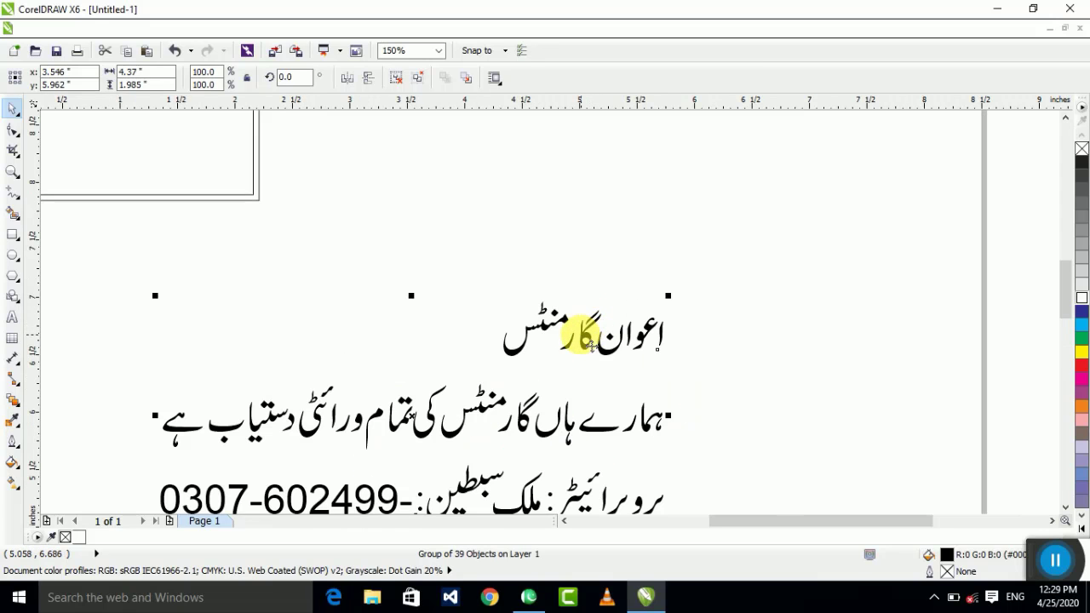
pyautogui.click(662, 321)
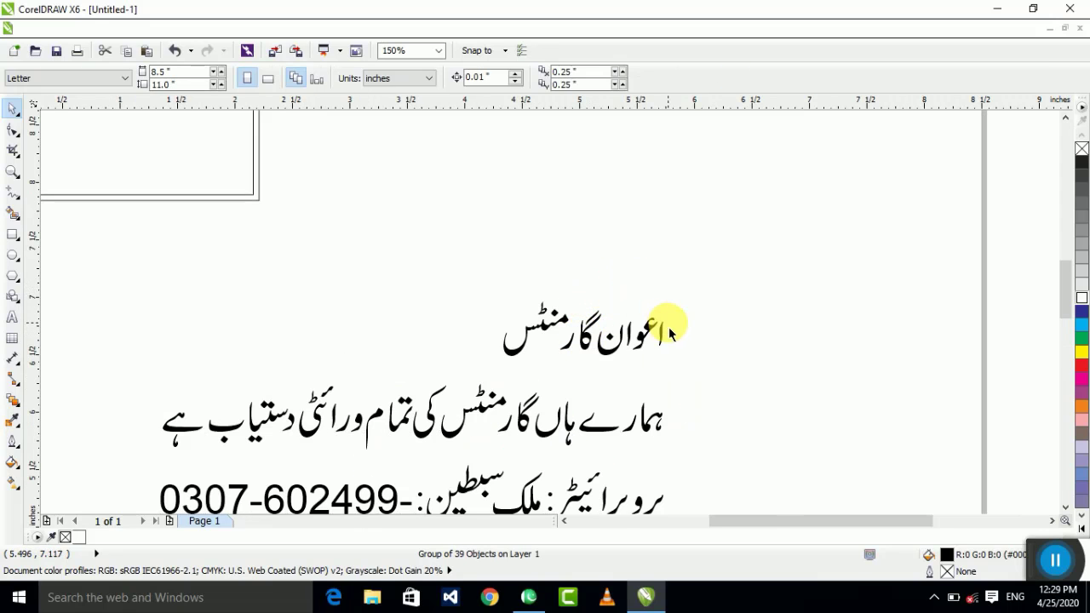
pyautogui.scroll(3, 660, 332)
# Step: Nudge the heading's first letter and the ا and عو shapes slightly left
pyautogui.click(670, 345)
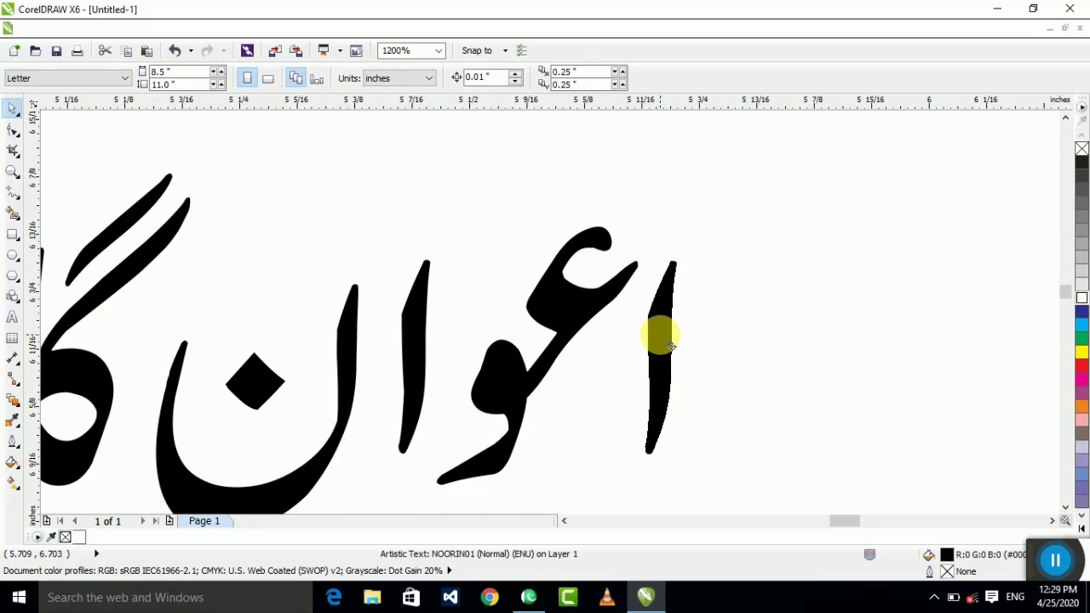
pyautogui.moveTo(671, 346); pyautogui.dragTo(643, 336)
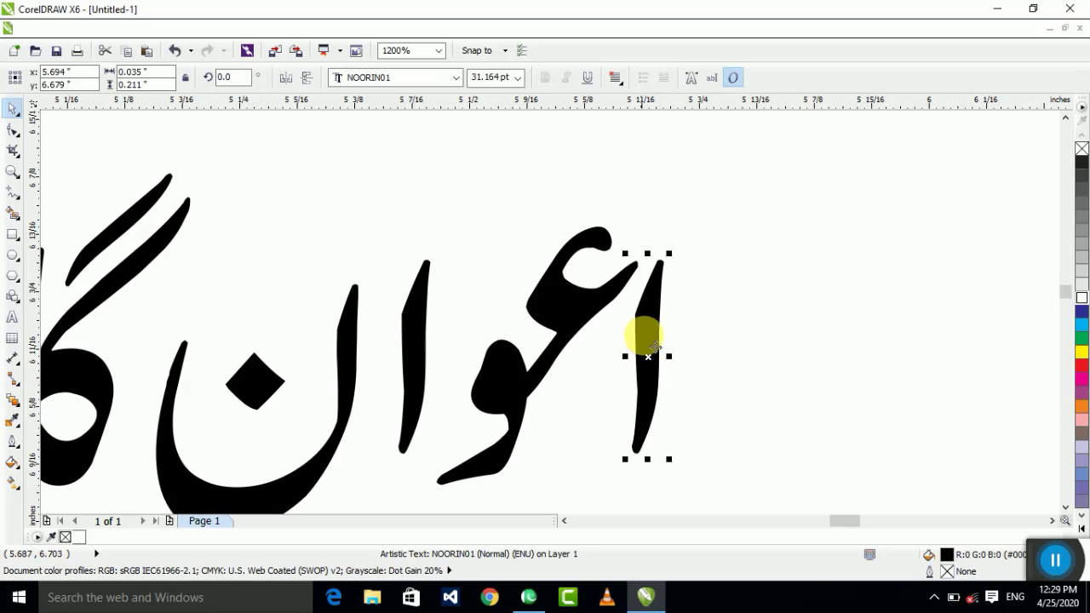
pyautogui.moveTo(757, 166); pyautogui.dragTo(485, 480)
pyautogui.moveTo(405, 540); pyautogui.dragTo(403, 476)
pyautogui.moveTo(490, 298); pyautogui.dragTo(451, 301)
# Step: Shift the remaining heading letter shapes left to close up the word spacing
pyautogui.scroll(-3, 469, 323)
pyautogui.moveTo(386, 421); pyautogui.dragTo(387, 417)
pyautogui.scroll(3, 412, 384)
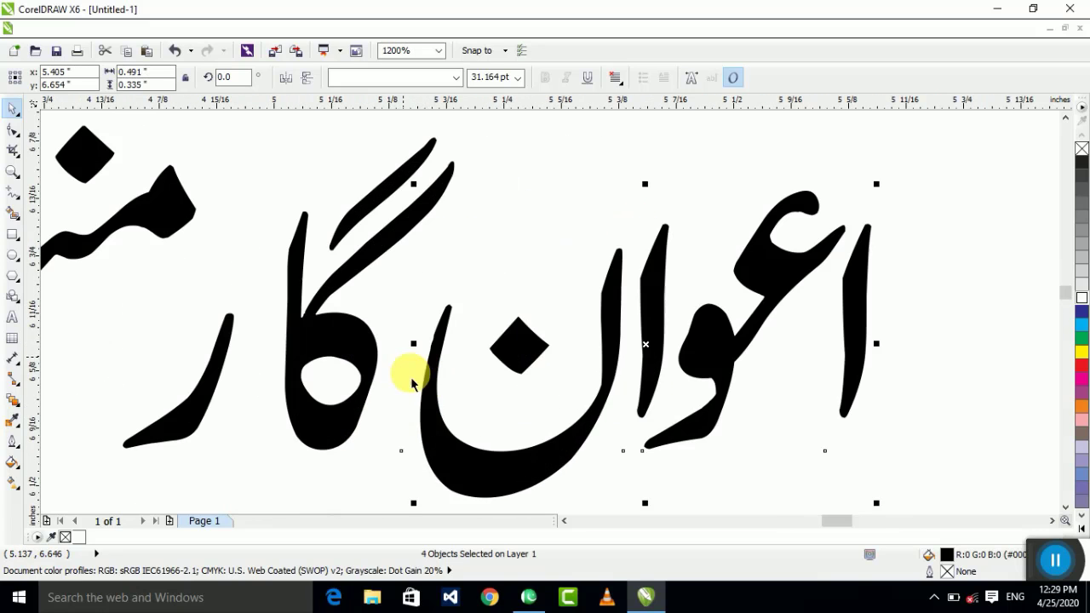
pyautogui.moveTo(511, 487); pyautogui.dragTo(465, 469)
pyautogui.scroll(-2, 474, 383)
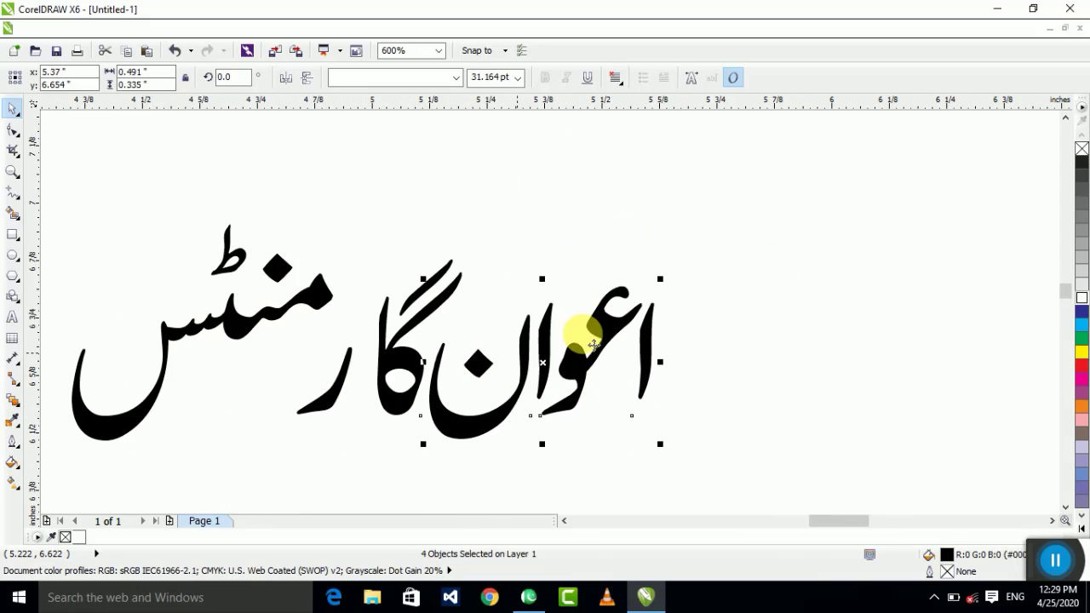
pyautogui.click(726, 239)
pyautogui.moveTo(758, 195); pyautogui.dragTo(370, 486)
pyautogui.scroll(2, 364, 354)
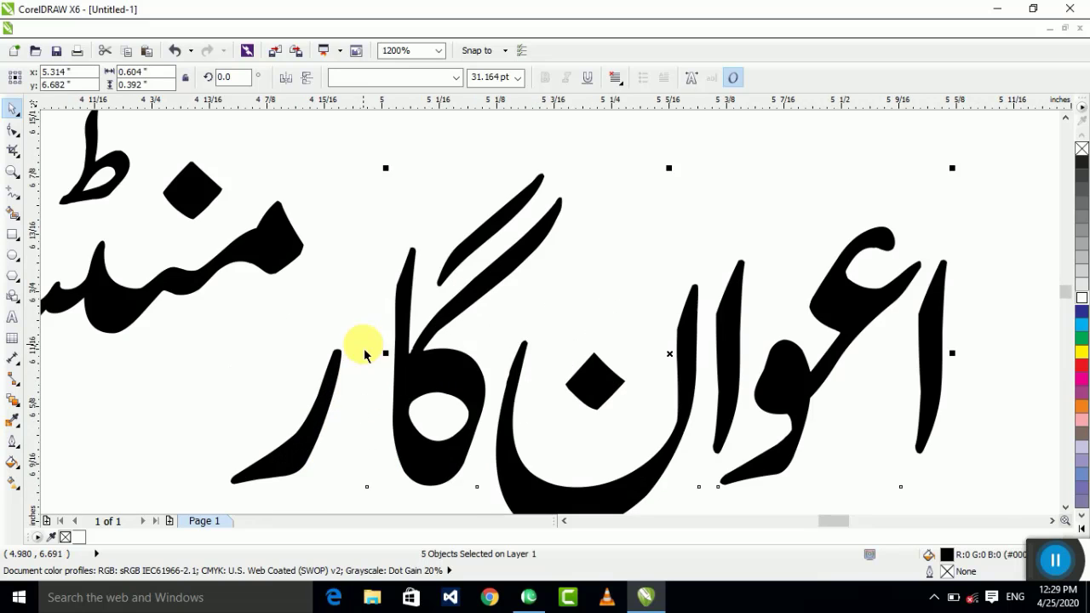
pyautogui.moveTo(434, 375); pyautogui.dragTo(418, 357)
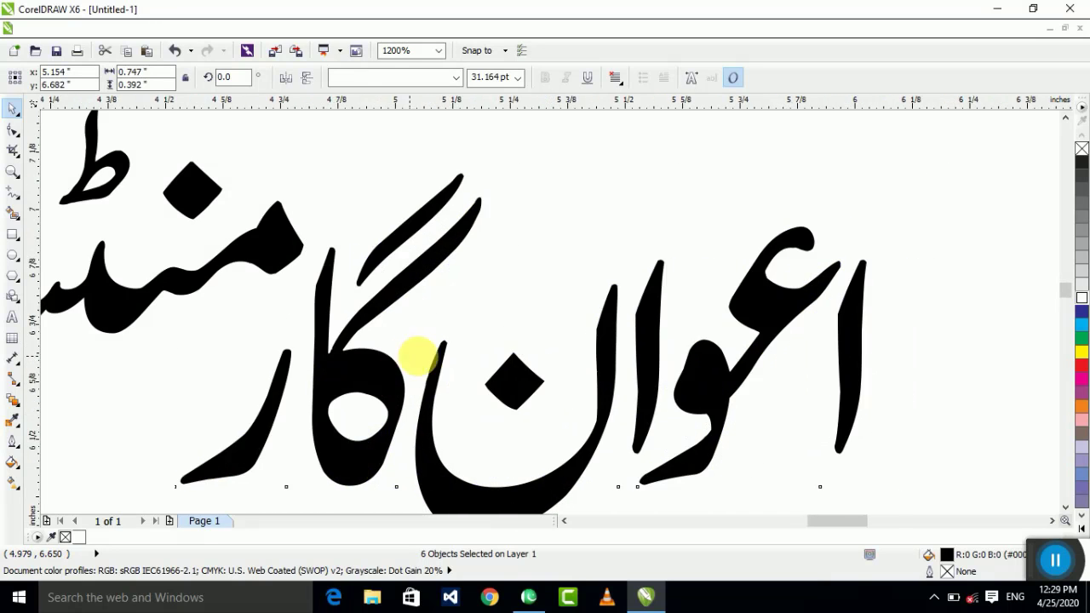
pyautogui.scroll(-4, 418, 357)
pyautogui.click(538, 299)
# Step: Select all seven pieces of the اعوان گارمنٹس heading and group them with Ctrl+G
pyautogui.scroll(-1, 463, 324)
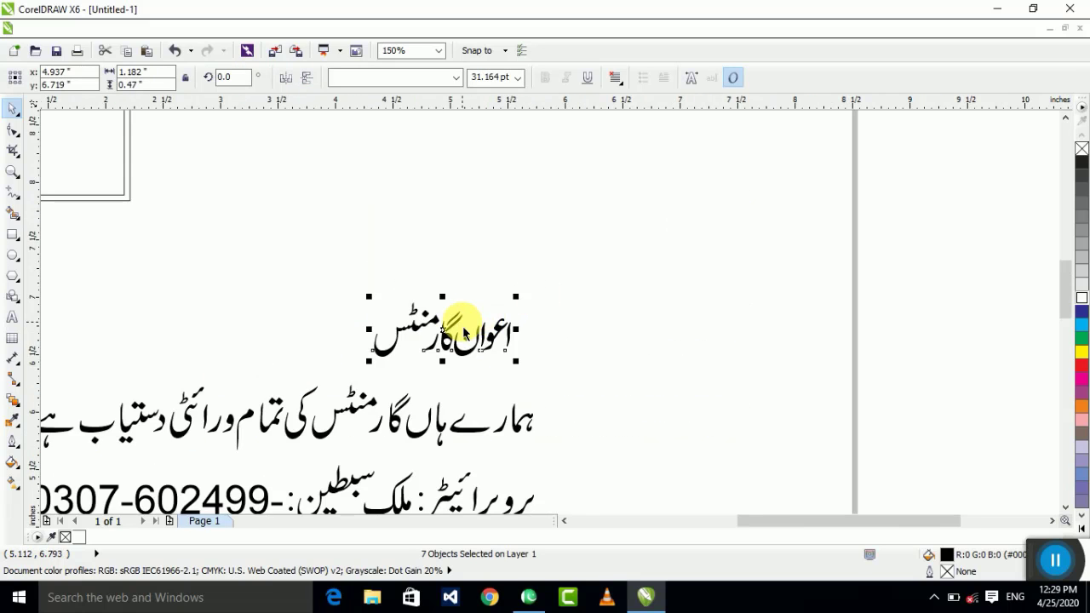
pyautogui.scroll(3, 463, 319)
pyautogui.scroll(-3, 435, 378)
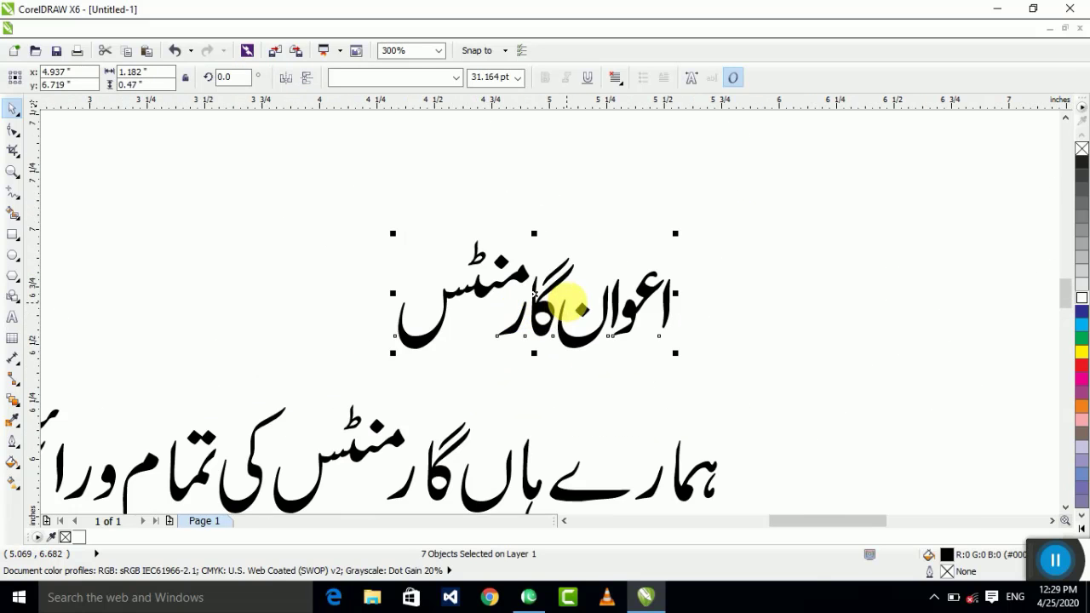
pyautogui.scroll(-2, 689, 223)
pyautogui.scroll(2, 685, 221)
pyautogui.click(708, 240)
pyautogui.moveTo(272, 423); pyautogui.dragTo(308, 411)
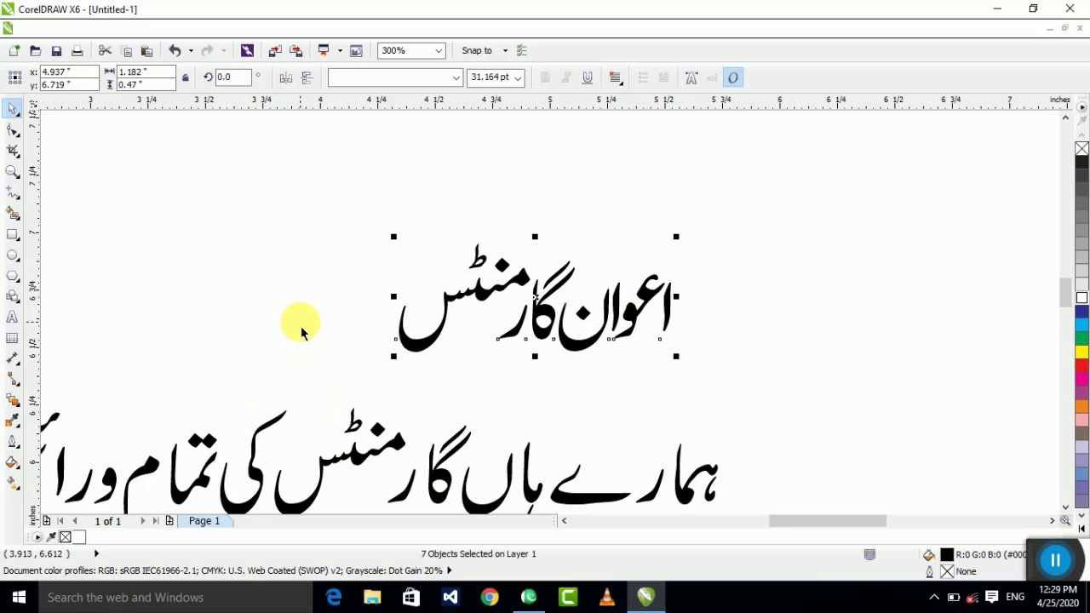
pyautogui.hotkey('ctrl', 'g')
# Step: Ungroup the heading and regroup its seven pieces into one group
pyautogui.scroll(-2, 706, 284)
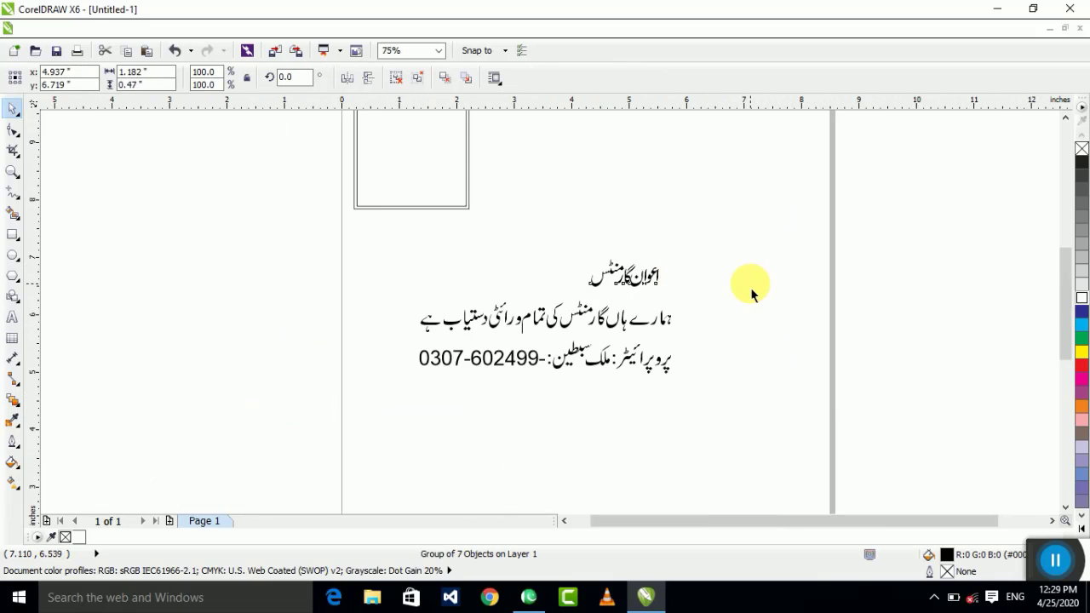
pyautogui.scroll(2, 755, 292)
pyautogui.click(763, 269)
pyautogui.click(715, 348)
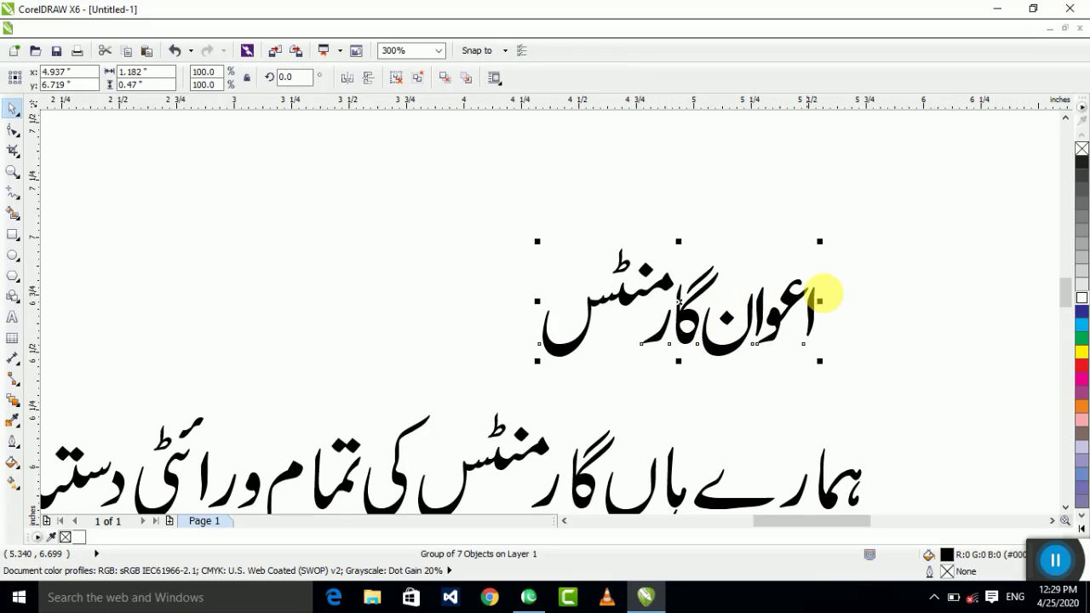
pyautogui.hotkey('ctrl', 'u')
pyautogui.moveTo(944, 207); pyautogui.dragTo(312, 372)
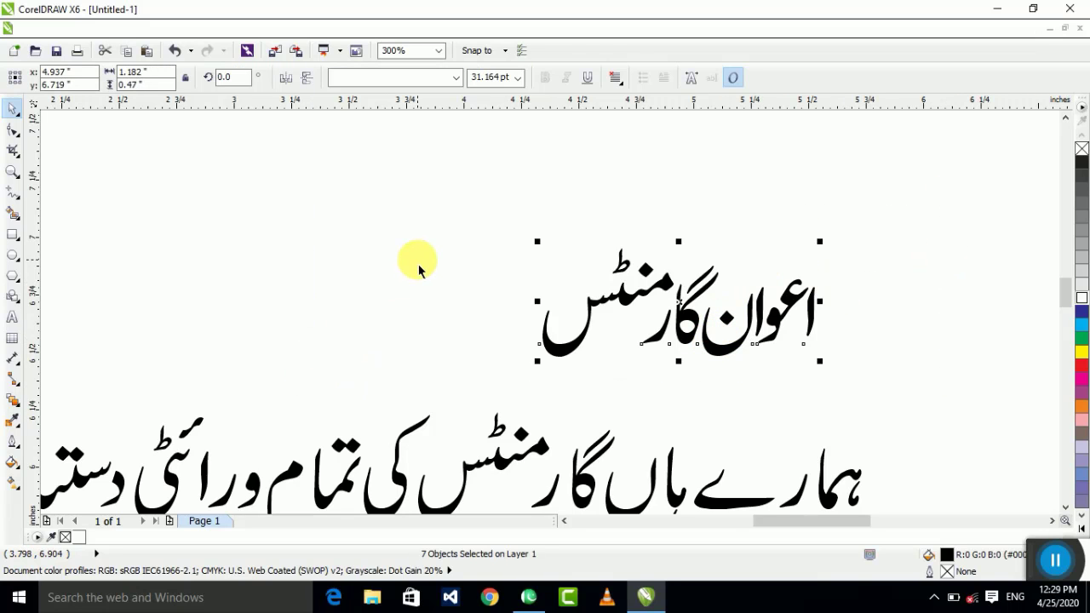
pyautogui.hotkey('ctrl', 'g')
# Step: Tighten the letters of ہمارے, moving ہما, ر and the other shapes together toward ہاں
pyautogui.scroll(-2, 710, 268)
pyautogui.click(710, 267)
pyautogui.scroll(2, 514, 316)
pyautogui.scroll(2, 722, 381)
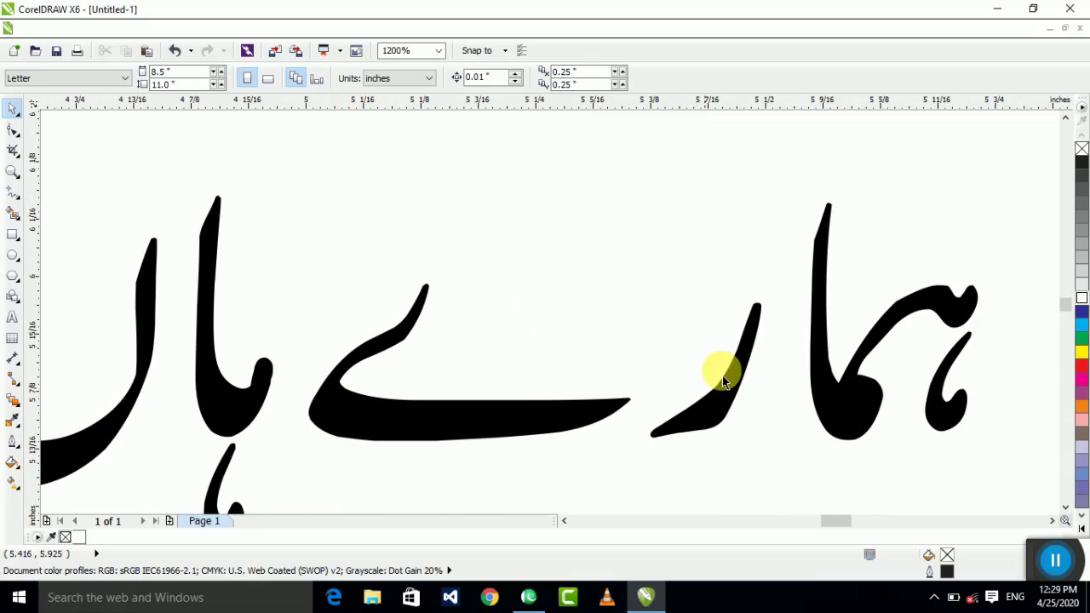
pyautogui.moveTo(822, 400); pyautogui.dragTo(797, 400)
pyautogui.keyDown('shift'); pyautogui.click(704, 416); pyautogui.keyUp('shift')
pyautogui.moveTo(705, 418); pyautogui.dragTo(763, 417)
pyautogui.click(684, 433)
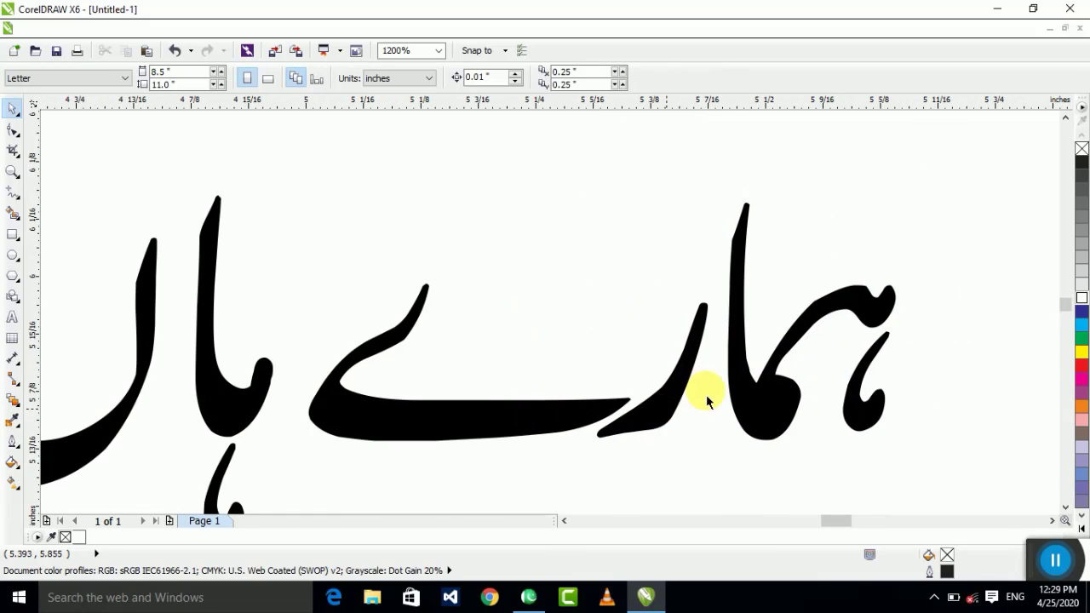
pyautogui.moveTo(890, 138); pyautogui.dragTo(302, 481)
pyautogui.moveTo(404, 416); pyautogui.dragTo(285, 401)
pyautogui.keyDown('shift'); pyautogui.click(353, 426); pyautogui.keyUp('shift')
pyautogui.moveTo(352, 426); pyautogui.dragTo(349, 438)
# Step: Group the five pieces of ہمارے ہاں and move that group off to the right
pyautogui.scroll(-2, 349, 439)
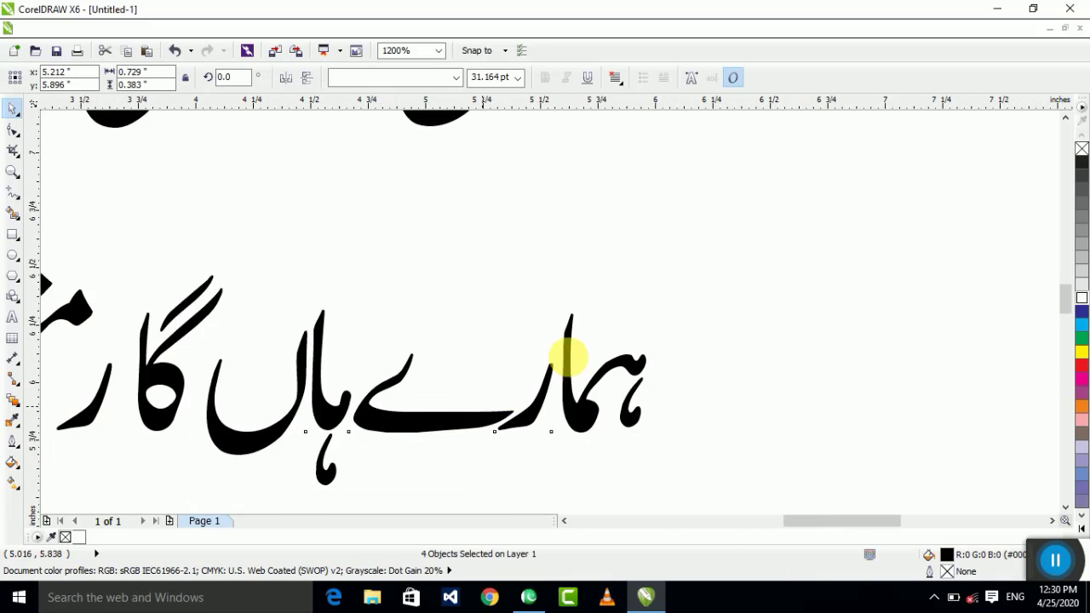
pyautogui.press('super')
pyautogui.press('Escape')
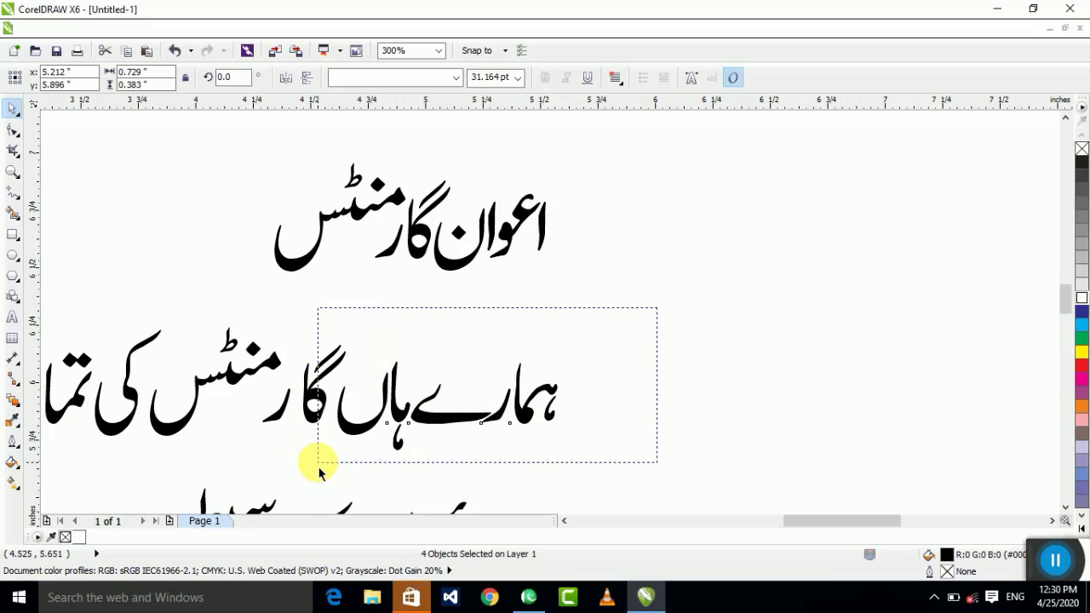
pyautogui.hotkey('ctrl', 'g')
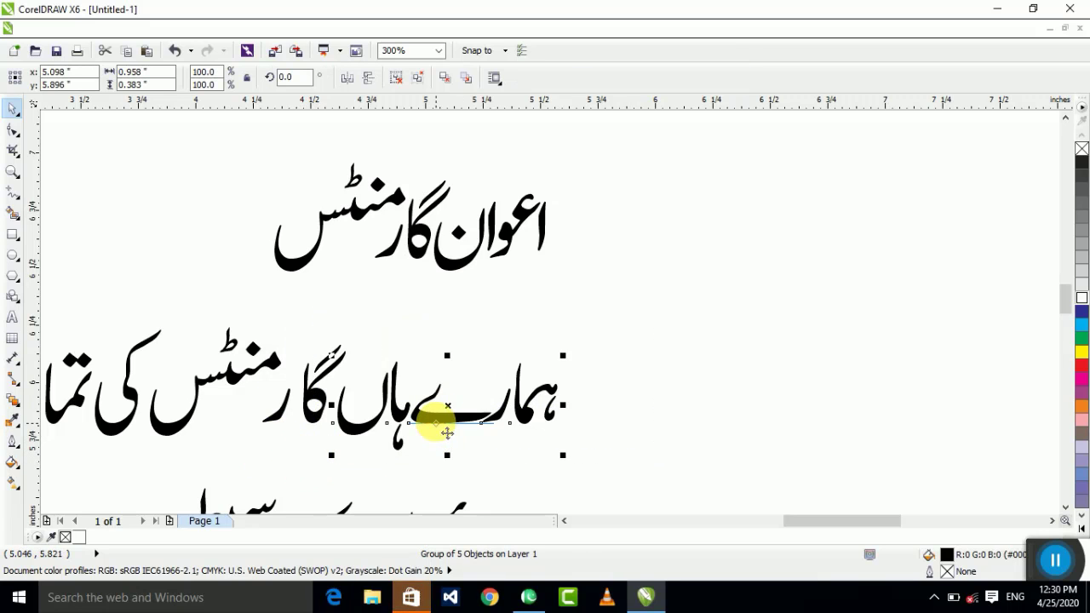
pyautogui.moveTo(447, 433); pyautogui.dragTo(912, 315)
pyautogui.click(798, 303)
# Step: Close the gap between گار and منٹس by moving گا and ر together
pyautogui.scroll(-2, 511, 333)
pyautogui.scroll(3, 779, 317)
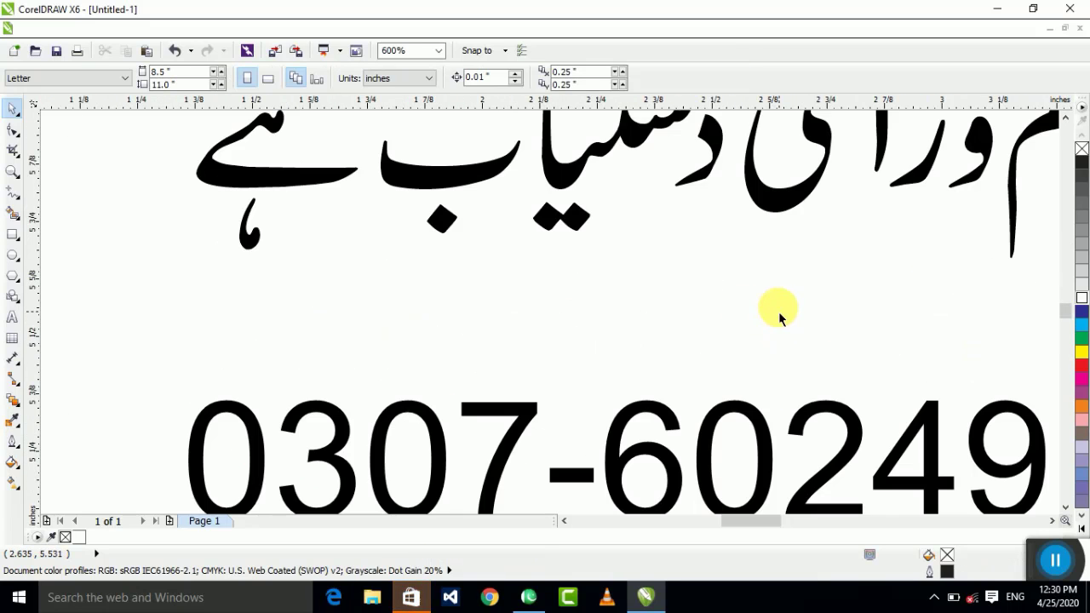
pyautogui.scroll(-1, 486, 287)
pyautogui.scroll(3, 383, 281)
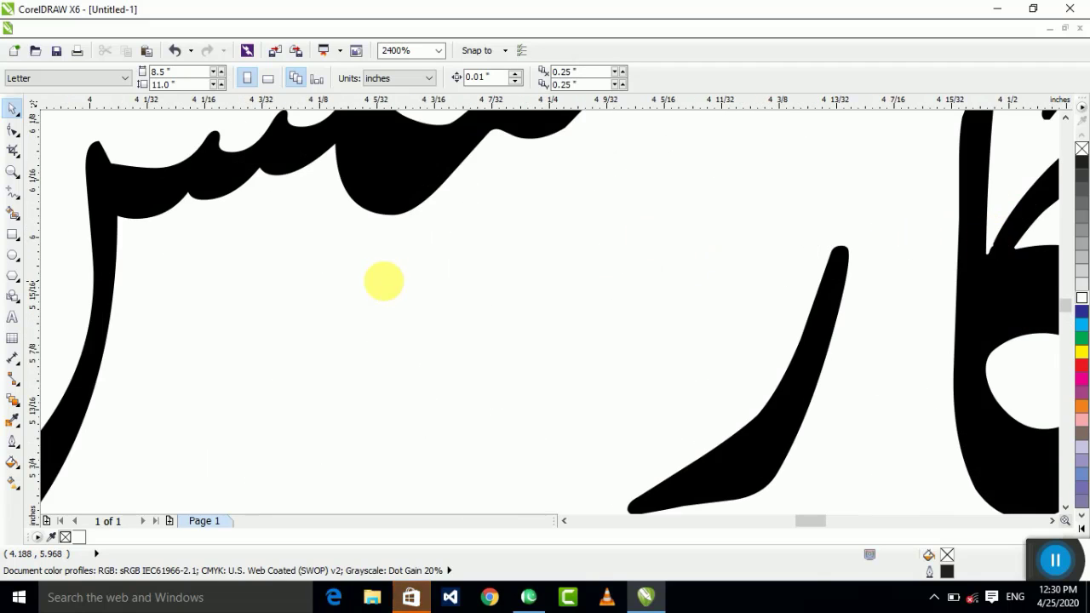
pyautogui.scroll(-1, 383, 281)
pyautogui.click(652, 280)
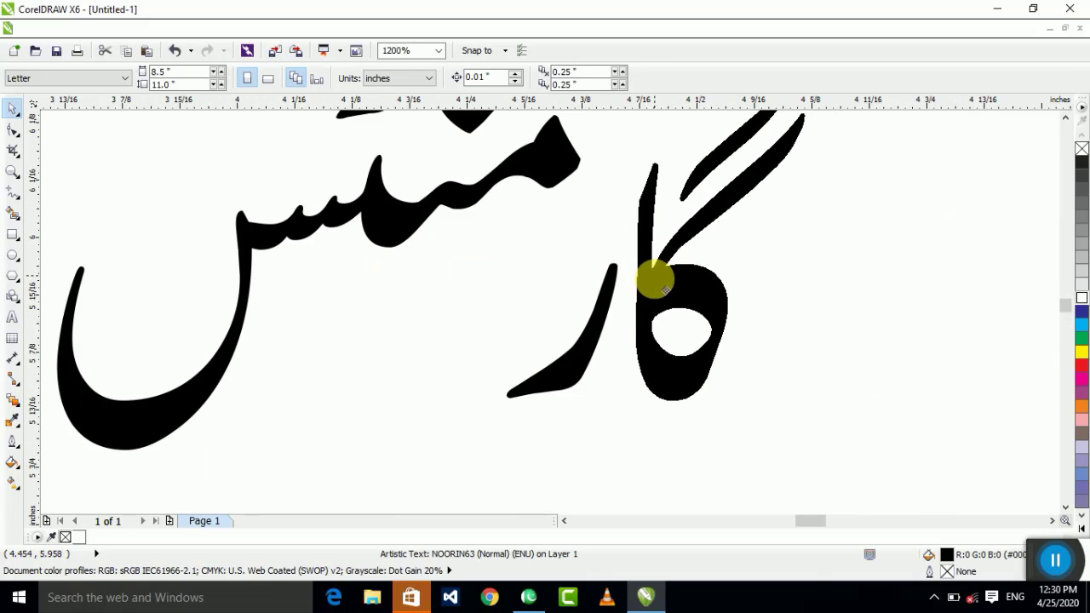
pyautogui.keyDown('shift'); pyautogui.click(587, 334); pyautogui.keyUp('shift')
pyautogui.moveTo(686, 298); pyautogui.dragTo(626, 298)
# Step: Close the gap inside the word کی by moving its ی shape
pyautogui.scroll(-3, 450, 304)
pyautogui.scroll(1, 512, 338)
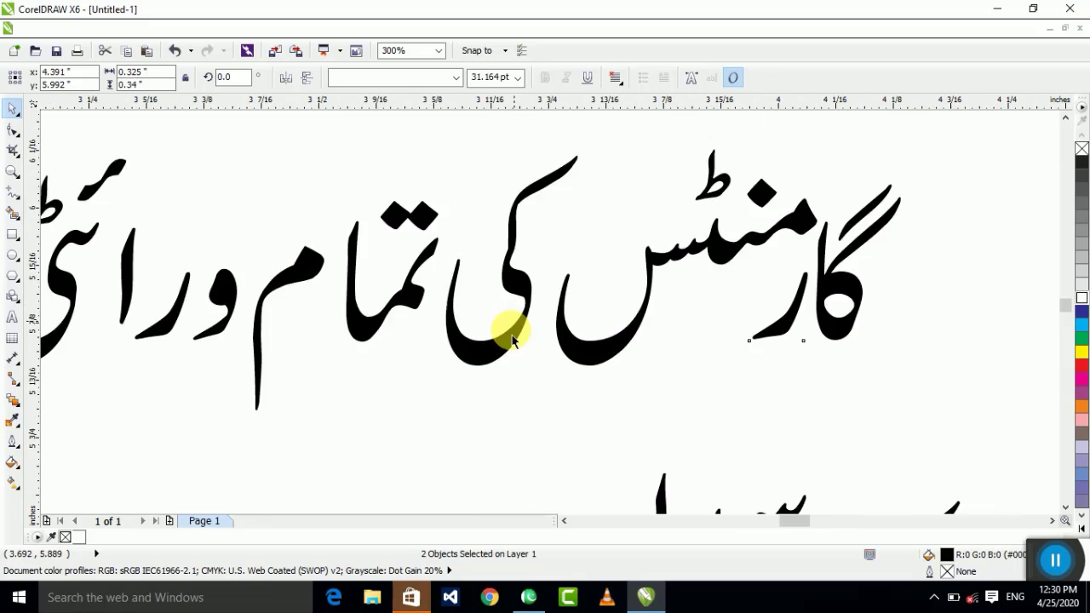
pyautogui.scroll(2, 511, 338)
pyautogui.click(486, 382)
pyautogui.moveTo(486, 382); pyautogui.dragTo(596, 377)
pyautogui.scroll(-1, 403, 320)
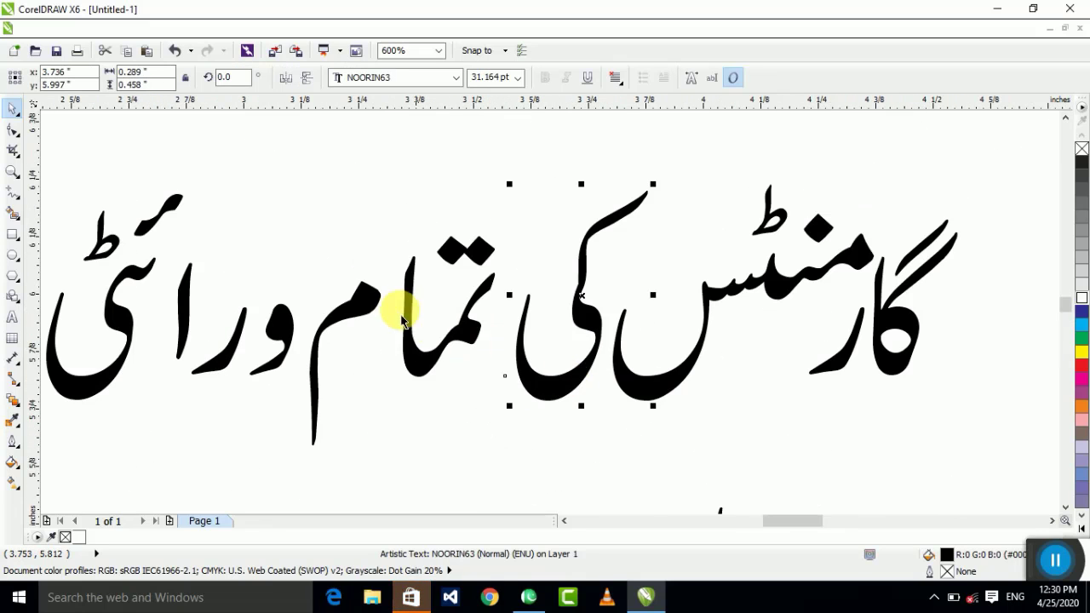
# Step: Move both shapes of تمام right, closer to کی
pyautogui.click(389, 292)
pyautogui.moveTo(571, 199); pyautogui.dragTo(280, 481)
pyautogui.scroll(1, 425, 362)
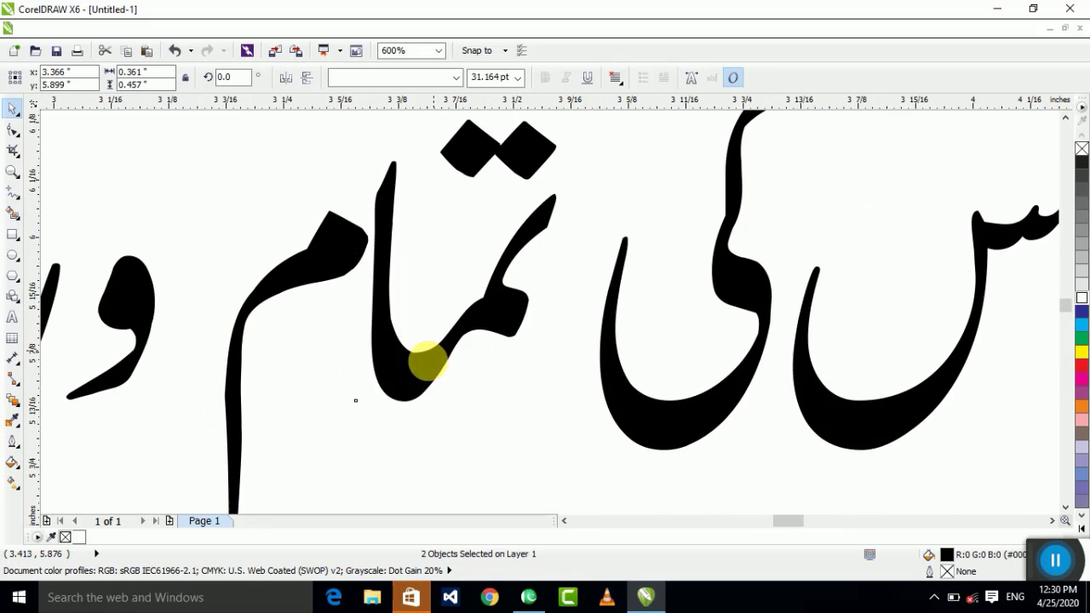
pyautogui.moveTo(426, 362); pyautogui.dragTo(707, 303)
pyautogui.scroll(-2, 580, 342)
pyautogui.scroll(2, 454, 397)
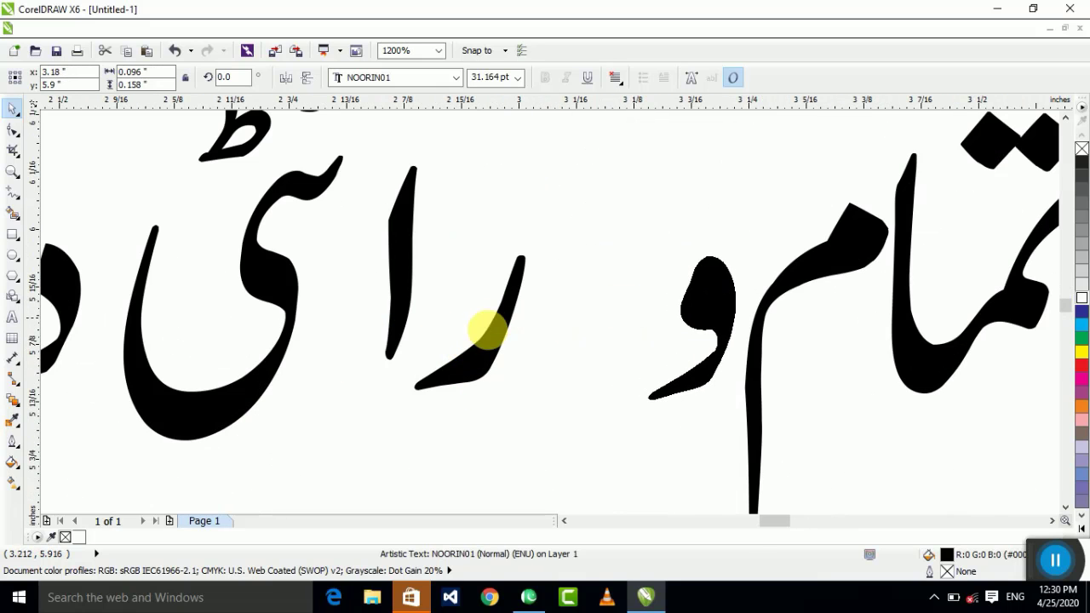
# Step: Complete ورائٹی by pulling ر, ا and ی up beside و
pyautogui.moveTo(487, 331); pyautogui.dragTo(628, 349)
pyautogui.moveTo(394, 301); pyautogui.dragTo(595, 278)
pyautogui.moveTo(315, 199); pyautogui.dragTo(523, 212)
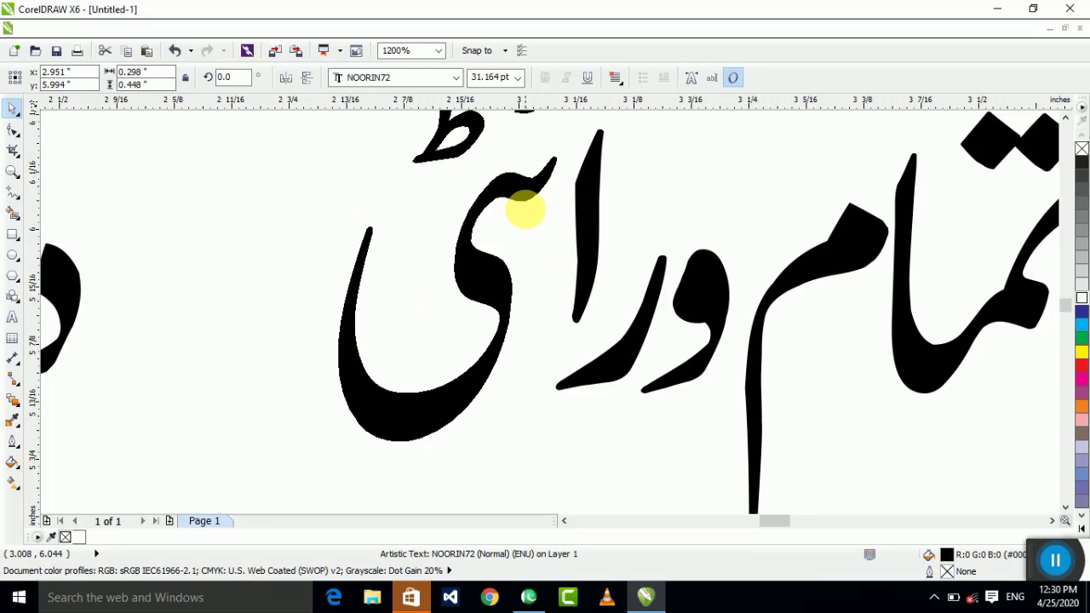
pyautogui.scroll(-3, 255, 292)
pyautogui.scroll(1, 403, 320)
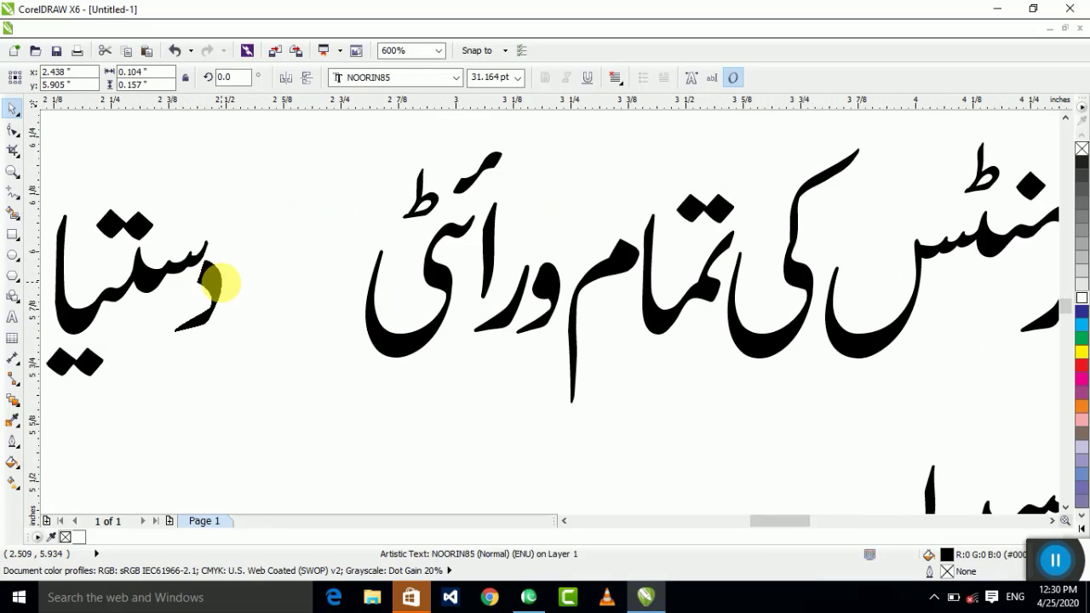
pyautogui.scroll(-1, 220, 283)
# Step: Tighten دستیاب ہے, group its five pieces, and set it beside ورائٹی
pyautogui.moveTo(341, 171); pyautogui.dragTo(109, 298)
pyautogui.scroll(2, 109, 298)
pyautogui.moveTo(204, 332); pyautogui.dragTo(517, 260)
pyautogui.scroll(-2, 196, 339)
pyautogui.scroll(2, 293, 447)
pyautogui.moveTo(353, 353); pyautogui.dragTo(438, 394)
pyautogui.scroll(-1, 438, 395)
pyautogui.hotkey('ctrl', 'g')
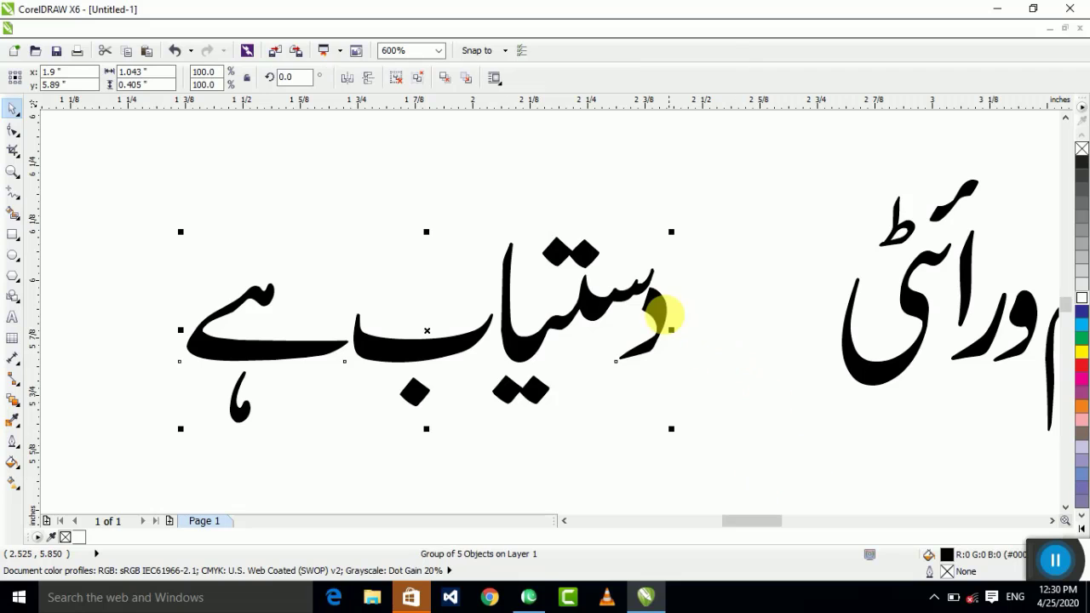
pyautogui.moveTo(662, 311); pyautogui.dragTo(843, 332)
pyautogui.scroll(-3, 588, 369)
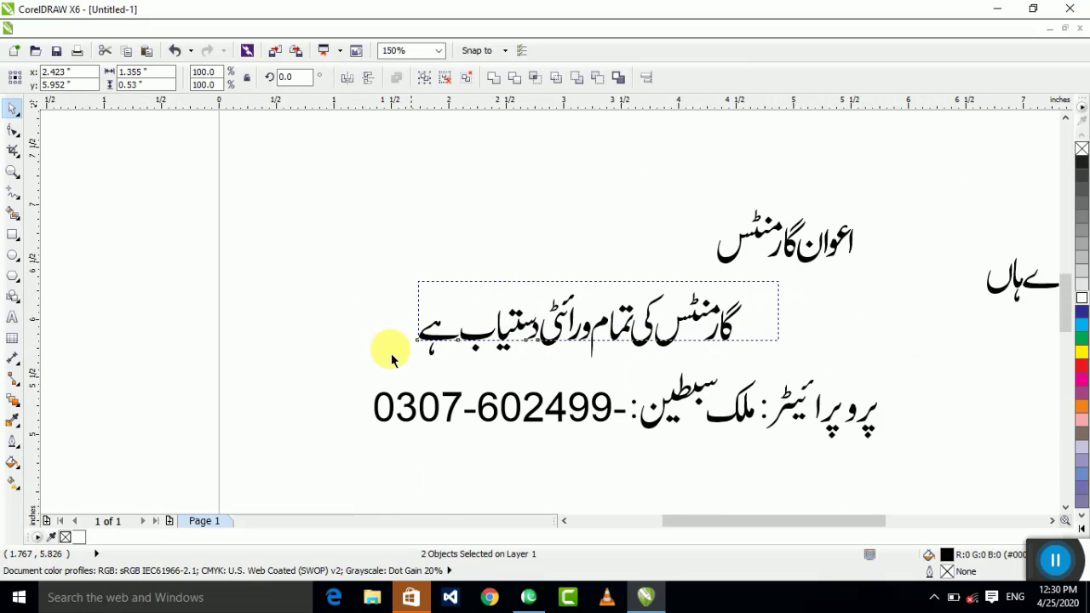
# Step: Group all eleven objects on the page and make the phone number bold
pyautogui.hotkey('ctrl', 'a')
pyautogui.hotkey('ctrl', 'g')
pyautogui.keyDown('ctrl'); pyautogui.click(568, 428); pyautogui.keyUp('ctrl')
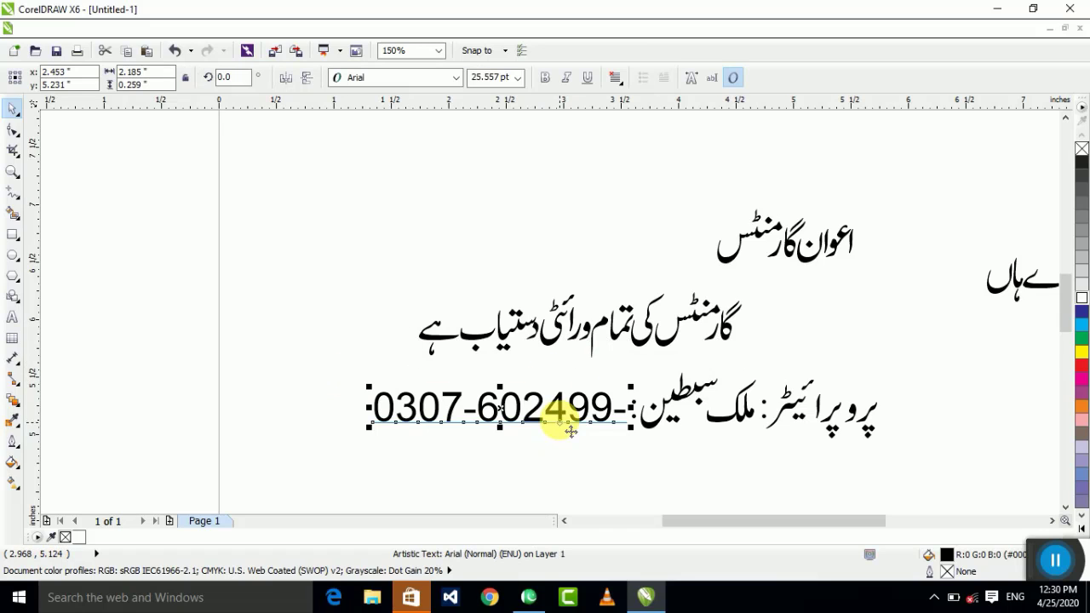
pyautogui.scroll(2, 559, 414)
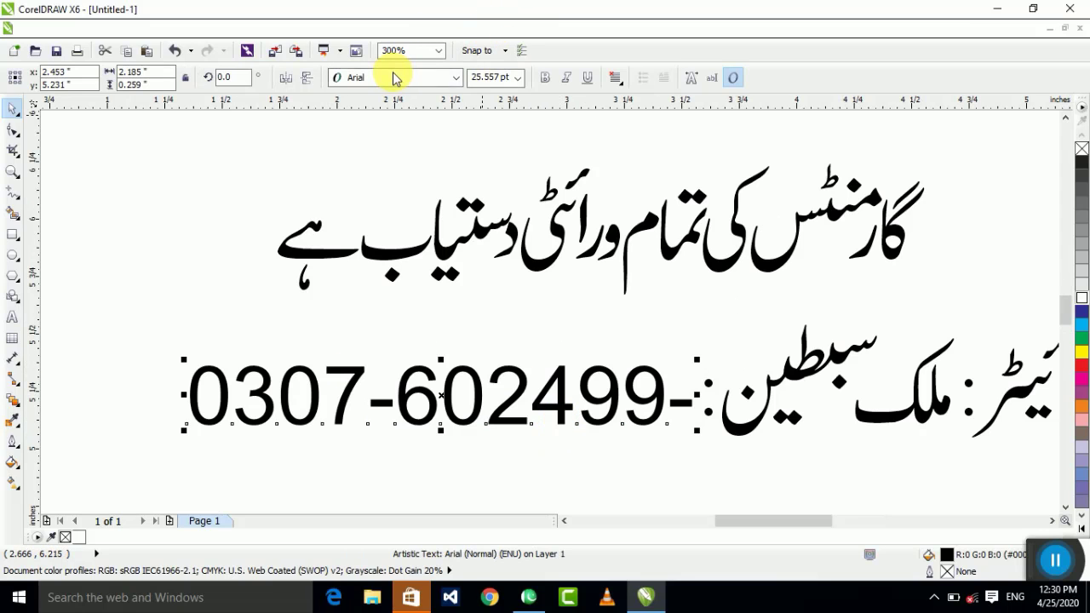
pyautogui.click(545, 77)
pyautogui.scroll(-3, 536, 352)
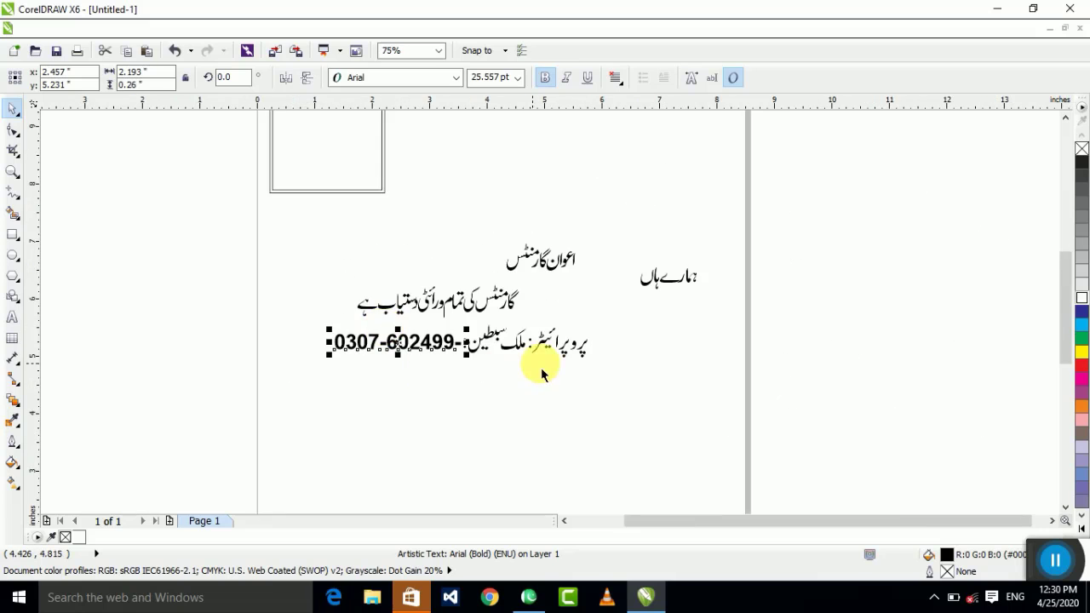
pyautogui.scroll(6, 621, 346)
pyautogui.scroll(-2, 652, 332)
# Step: Close the gaps in پروپرائیٹر, moving پرو and the alif together
pyautogui.click(739, 274)
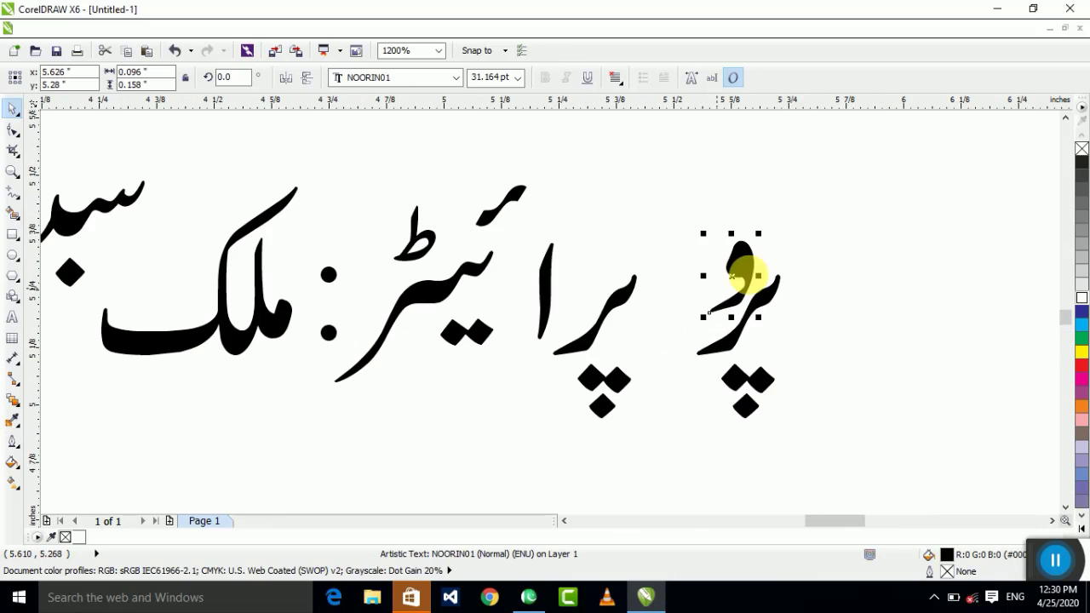
pyautogui.moveTo(647, 456); pyautogui.dragTo(650, 454)
pyautogui.moveTo(717, 349); pyautogui.dragTo(635, 349)
pyautogui.moveTo(545, 288); pyautogui.dragTo(603, 244)
pyautogui.moveTo(760, 200); pyautogui.dragTo(517, 325)
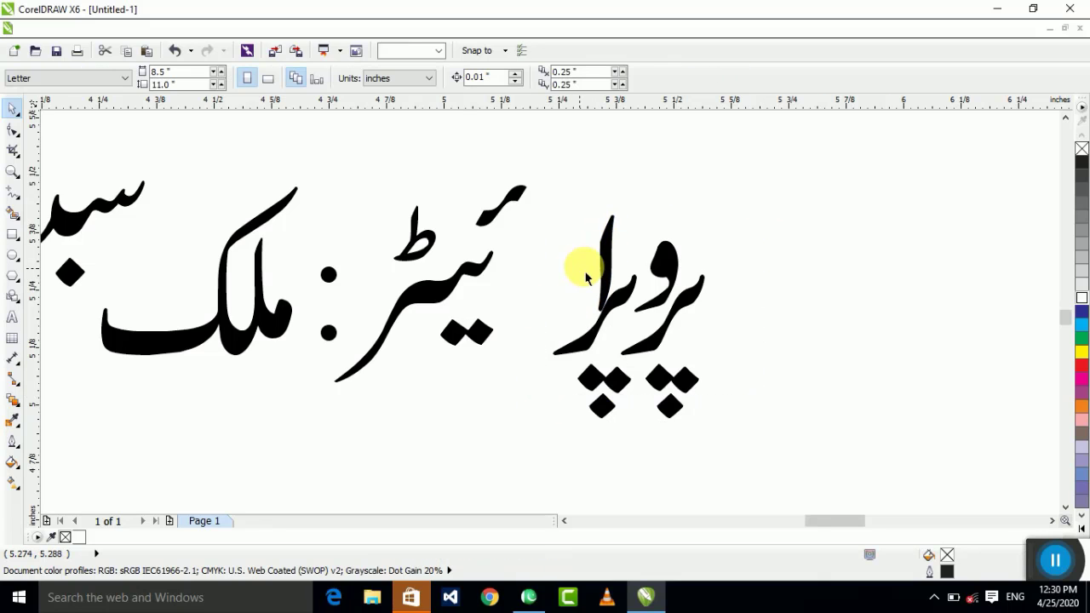
pyautogui.scroll(2, 588, 266)
pyautogui.click(629, 270)
pyautogui.scroll(-2, 755, 243)
pyautogui.moveTo(822, 165); pyautogui.dragTo(567, 360)
pyautogui.scroll(-2, 567, 360)
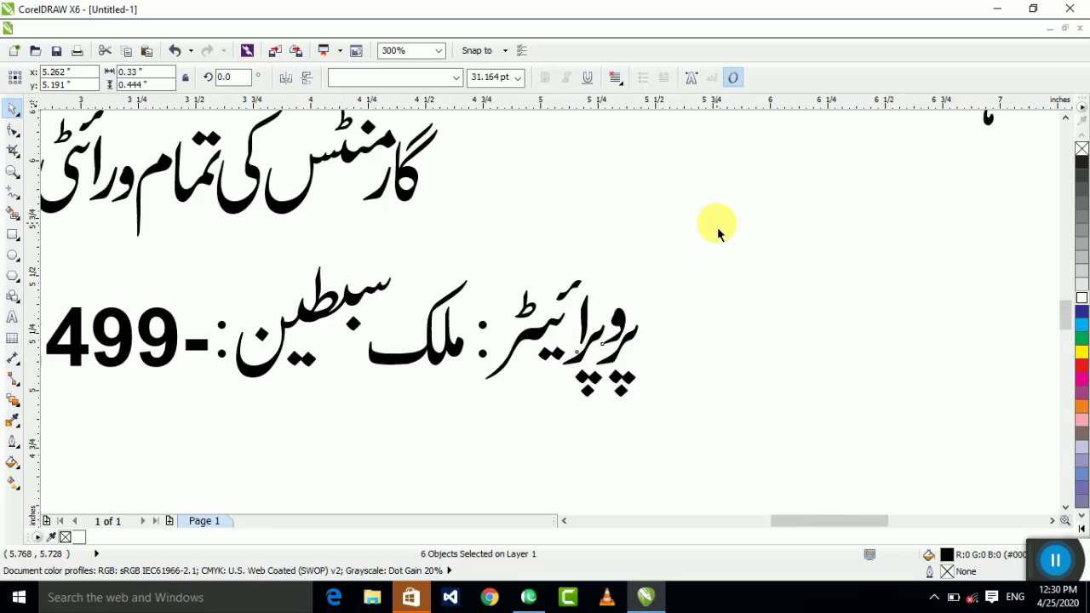
pyautogui.click(715, 224)
# Step: Delete the colon after پروپرائیٹر and group the word into one object
pyautogui.moveTo(513, 311); pyautogui.dragTo(458, 385)
pyautogui.press('Delete')
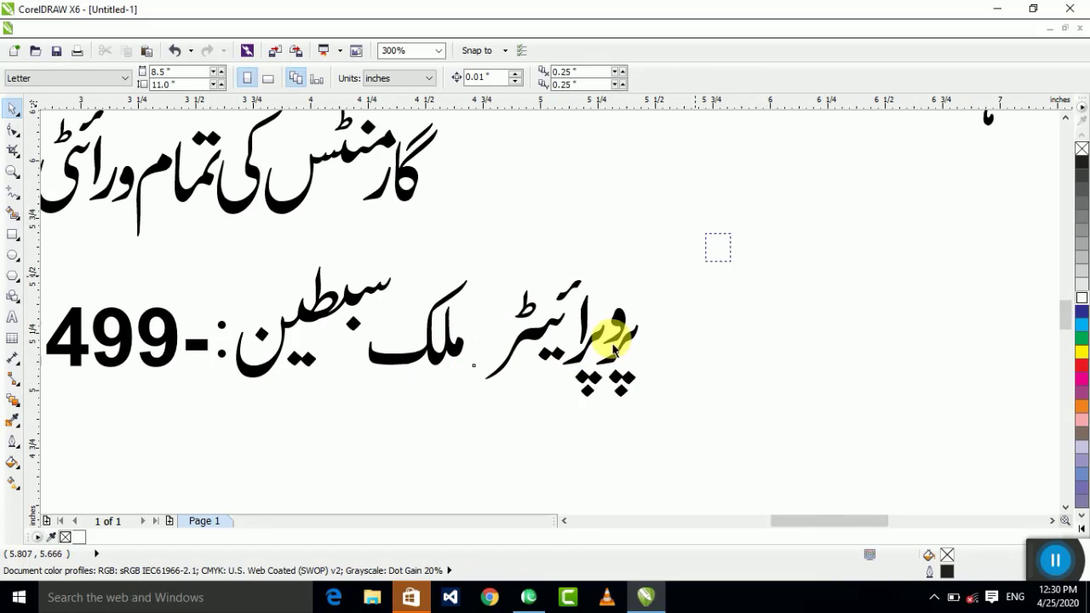
pyautogui.moveTo(459, 456); pyautogui.dragTo(462, 438)
pyautogui.hotkey('ctrl', 'g')
# Step: Group the two pieces of ملک into one object
pyautogui.moveTo(515, 243); pyautogui.dragTo(362, 392)
pyautogui.scroll(4, 375, 344)
pyautogui.scroll(3, 376, 344)
pyautogui.scroll(-2, 323, 408)
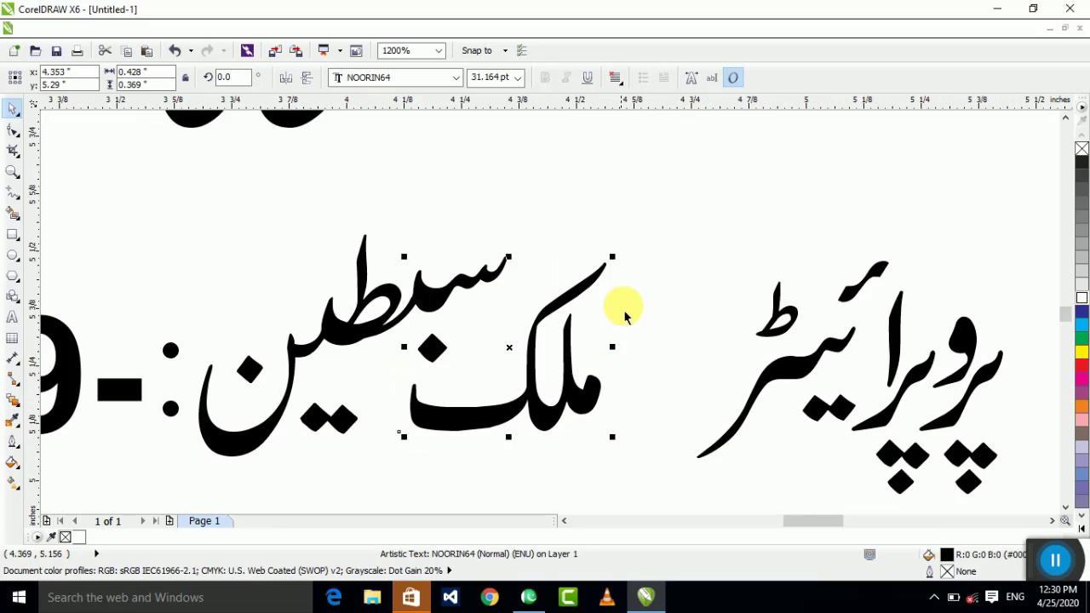
pyautogui.click(673, 179)
pyautogui.scroll(-1, 209, 498)
pyautogui.moveTo(183, 489); pyautogui.dragTo(92, 264)
pyautogui.hotkey('ctrl', 'g')
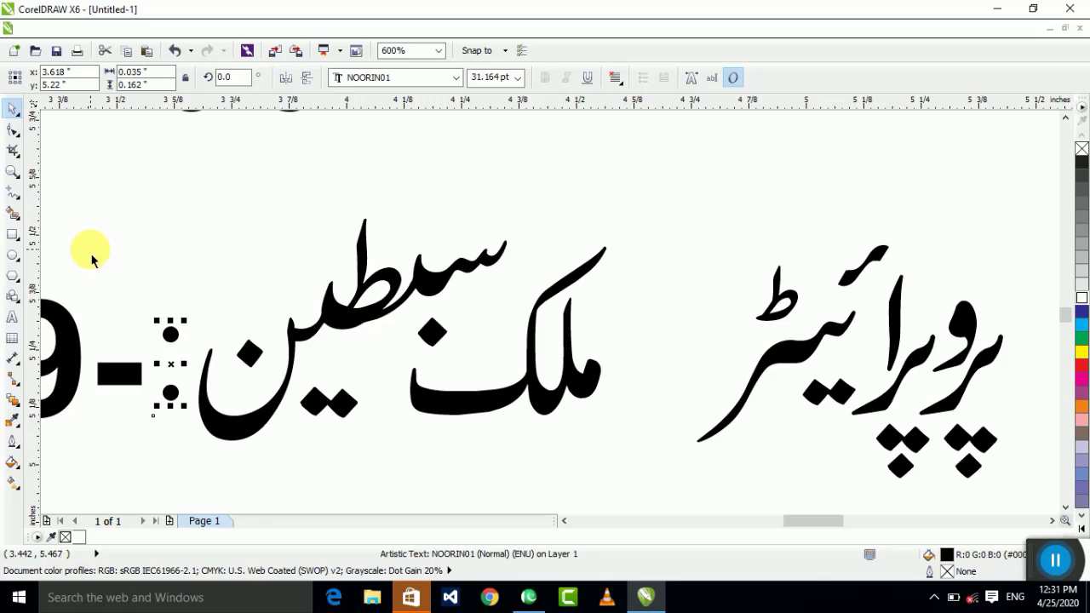
pyautogui.click(92, 256)
pyautogui.scroll(-4, 698, 293)
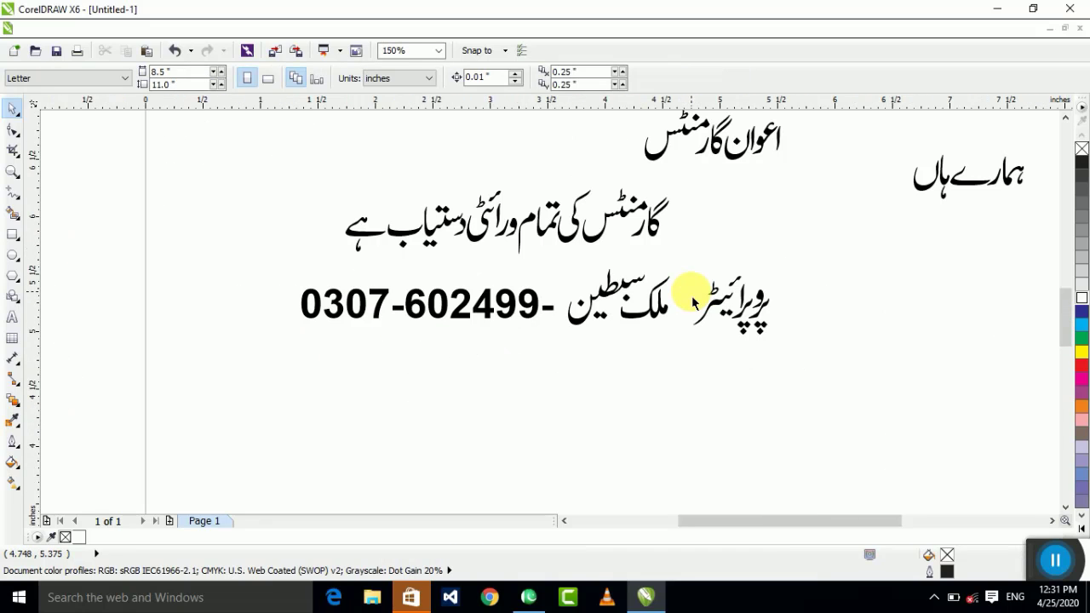
pyautogui.scroll(-4, 633, 309)
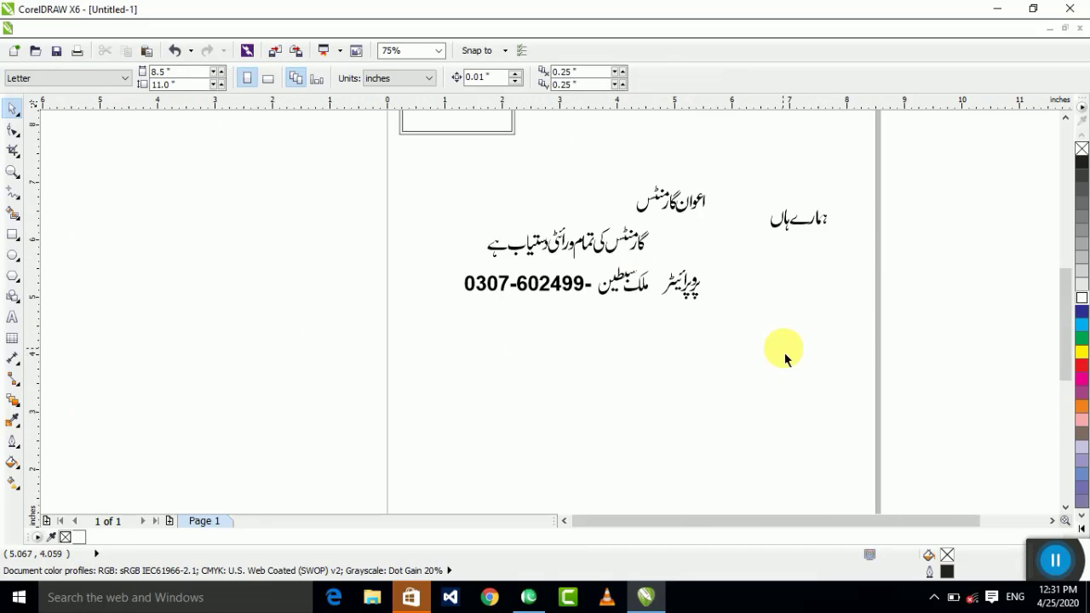
pyautogui.scroll(4, 642, 195)
pyautogui.scroll(-2, 615, 306)
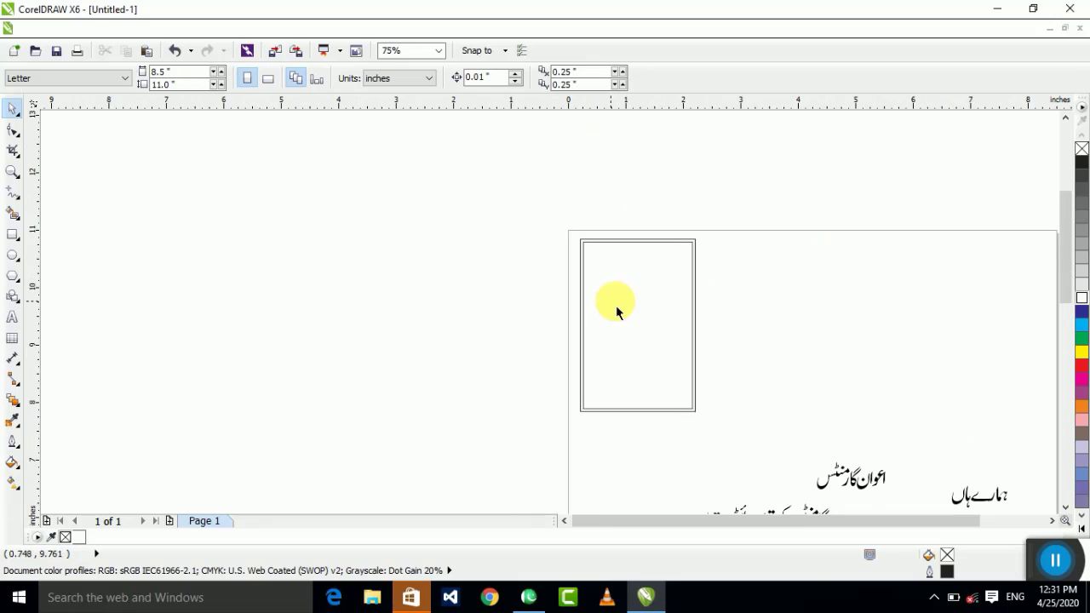
# Step: Move the shop-name heading into the top of the card's frame
pyautogui.click(877, 501)
pyautogui.moveTo(856, 483); pyautogui.dragTo(657, 274)
pyautogui.scroll(4, 648, 278)
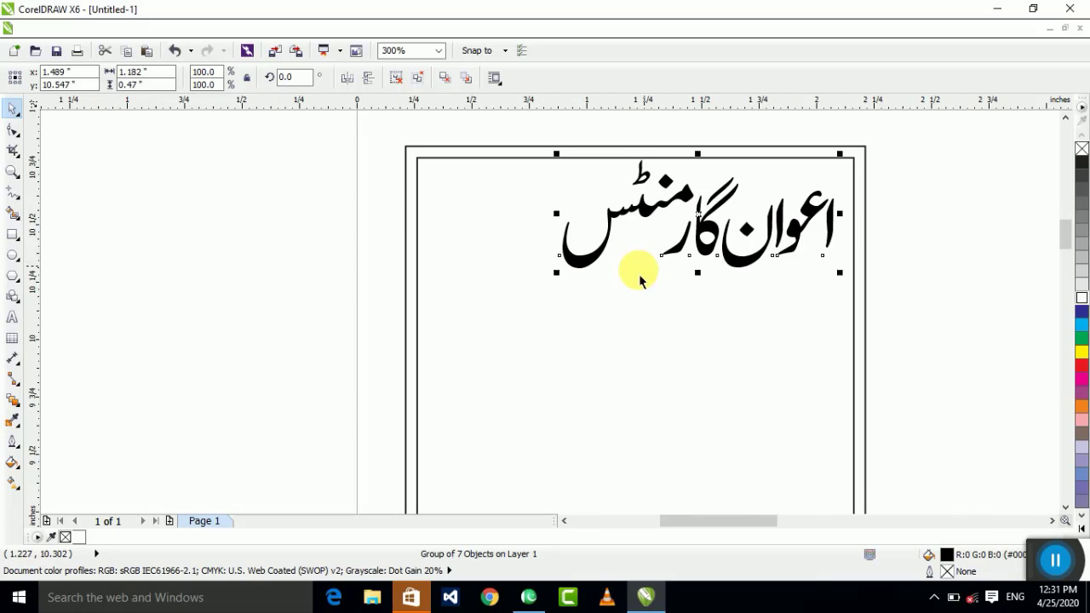
pyautogui.moveTo(807, 242); pyautogui.dragTo(814, 242)
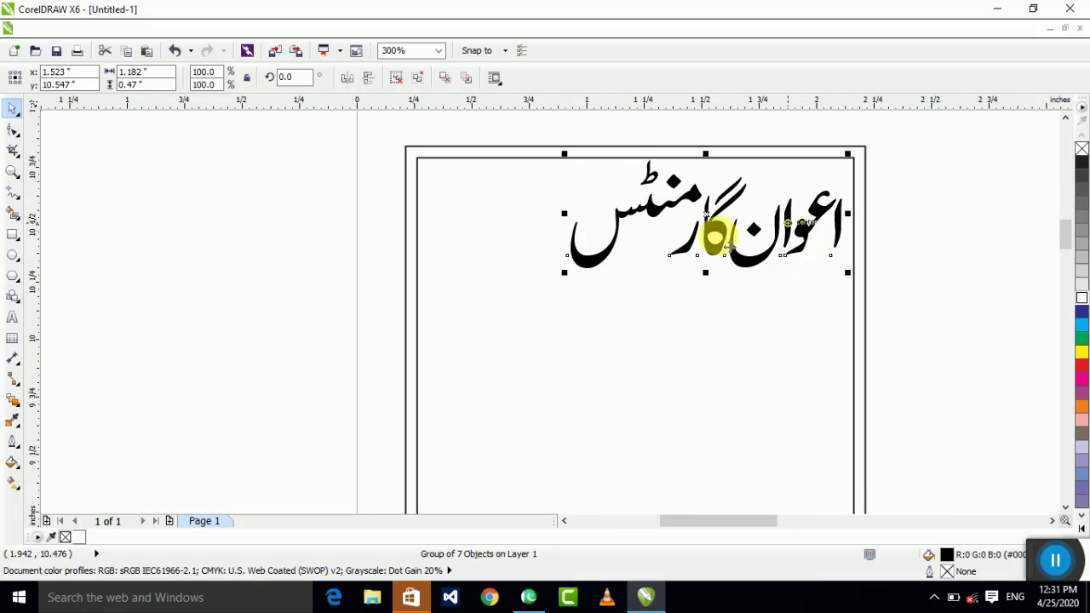
# Step: Enlarge the heading proportionally to fill the frame, undoing the vertical stretch
pyautogui.moveTo(565, 274); pyautogui.dragTo(423, 354)
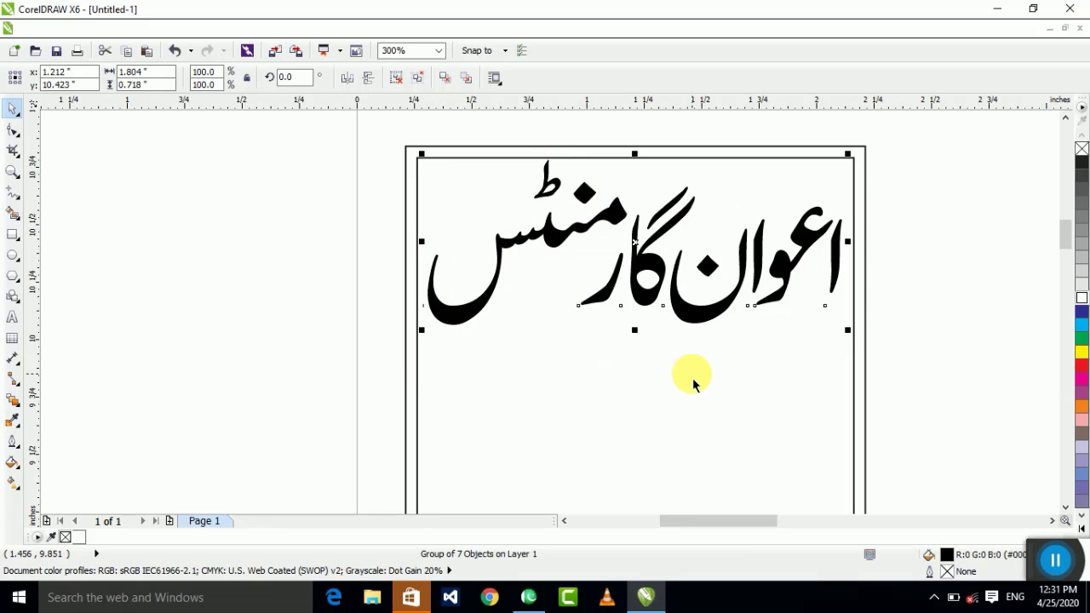
pyautogui.moveTo(636, 332); pyautogui.dragTo(638, 389)
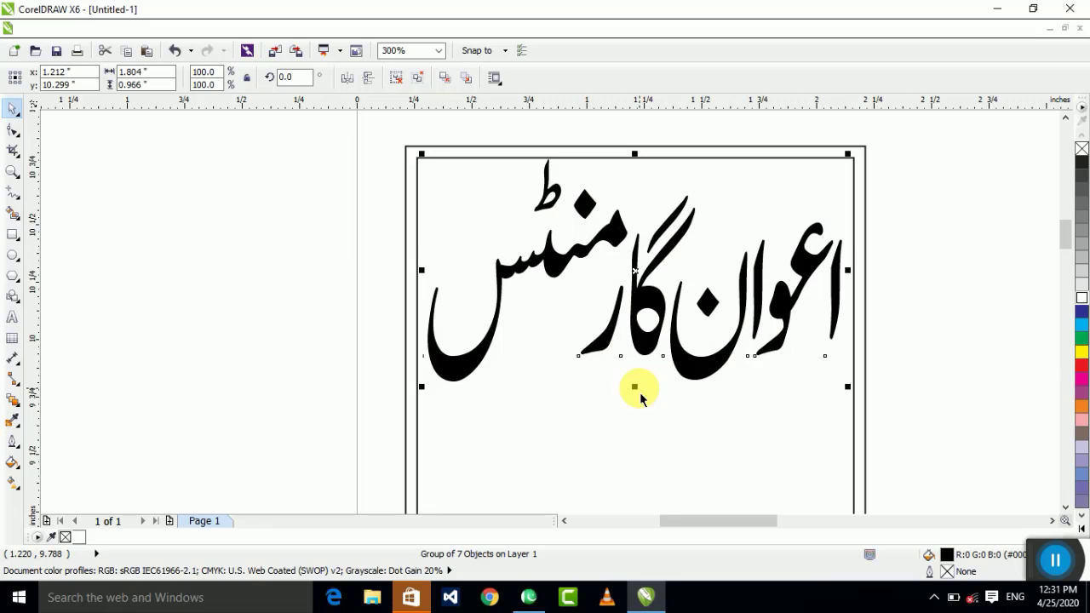
pyautogui.hotkey('ctrl', 'z')
pyautogui.scroll(-1, 766, 340)
pyautogui.scroll(1, 781, 418)
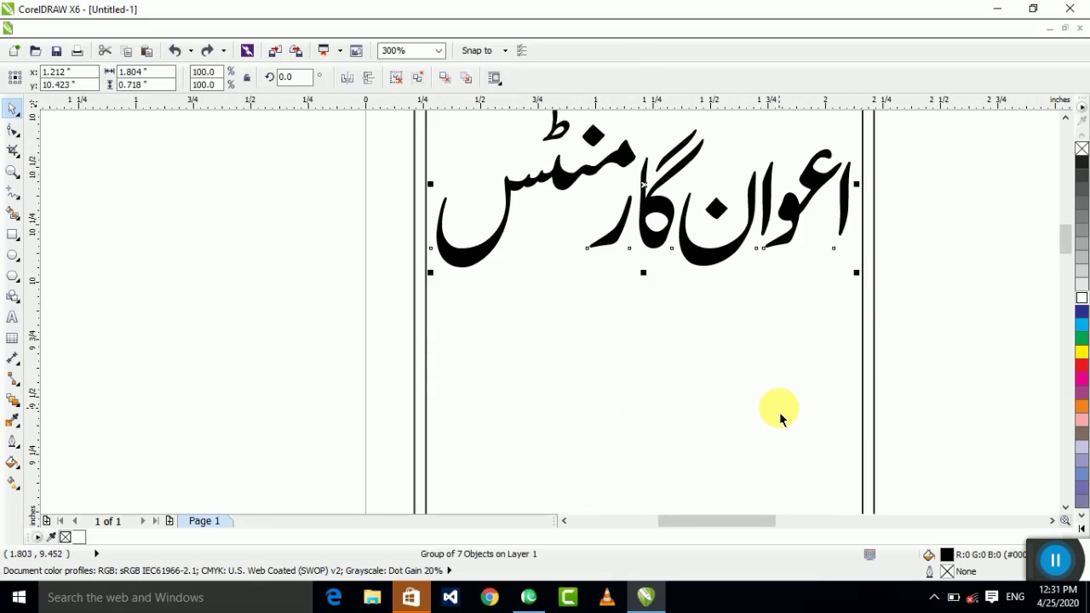
pyautogui.click(705, 361)
pyautogui.scroll(-2, 564, 272)
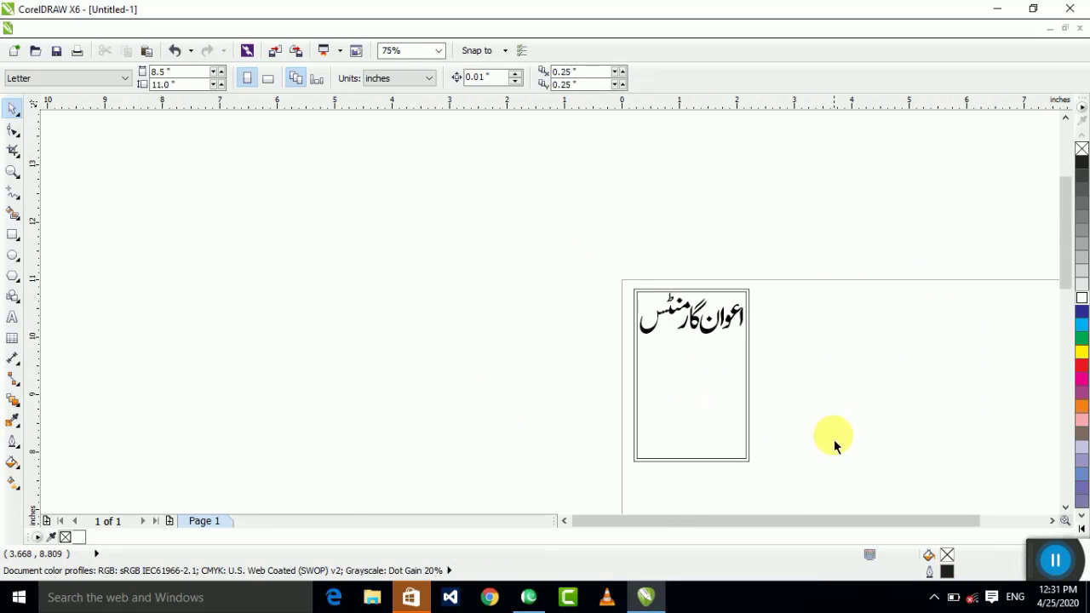
pyautogui.scroll(2, 834, 445)
pyautogui.scroll(-2, 670, 349)
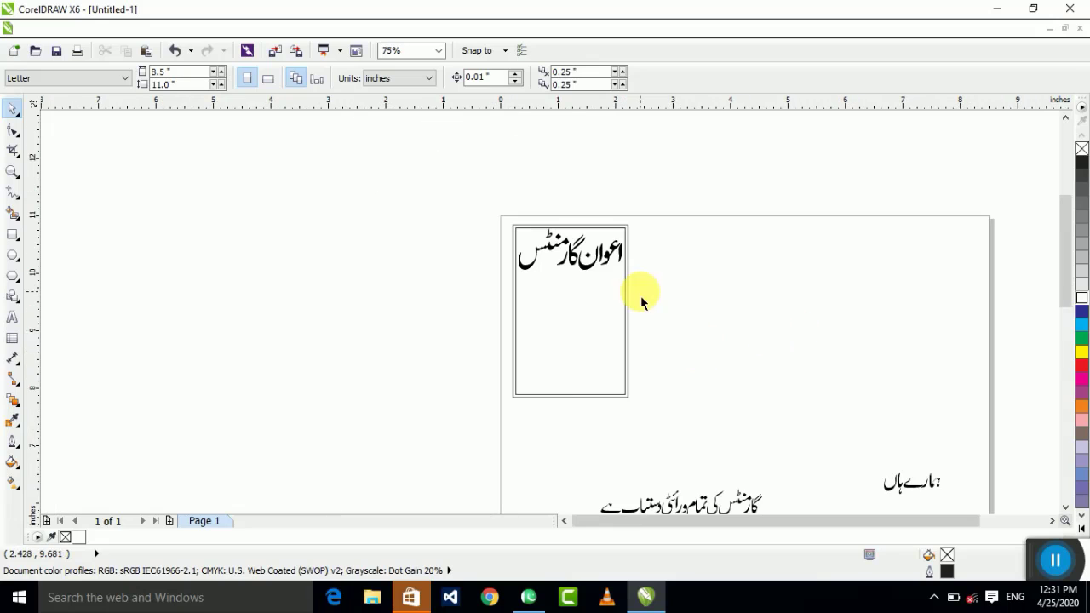
# Step: Move the tagline line up closer to the card
pyautogui.click(755, 513)
pyautogui.moveTo(754, 504); pyautogui.dragTo(810, 421)
pyautogui.scroll(2, 962, 511)
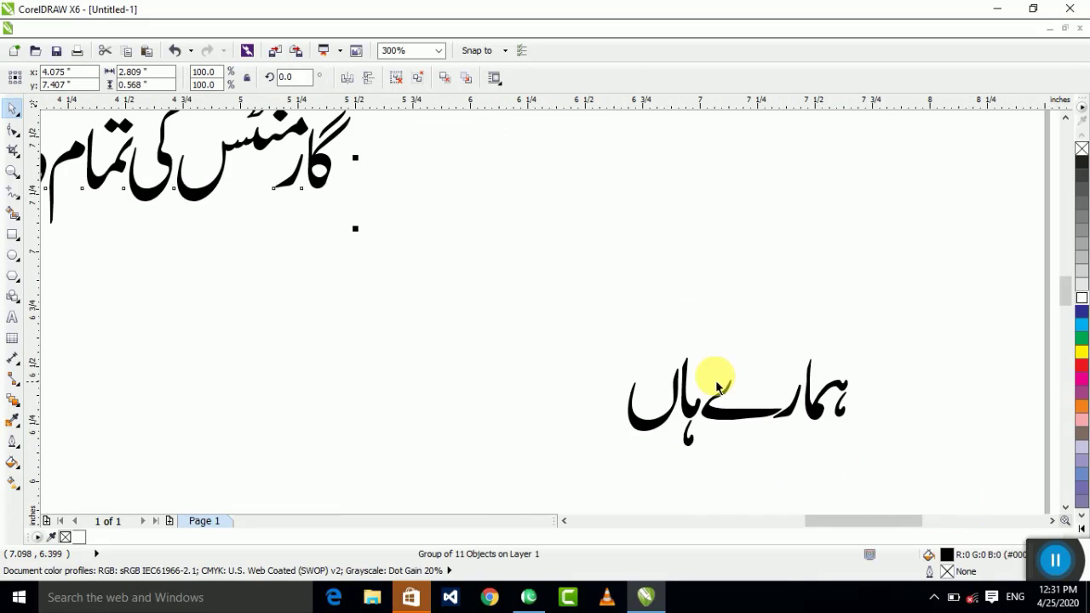
pyautogui.scroll(-2, 716, 388)
pyautogui.click(730, 352)
pyautogui.scroll(-1, 491, 253)
pyautogui.scroll(1, 696, 353)
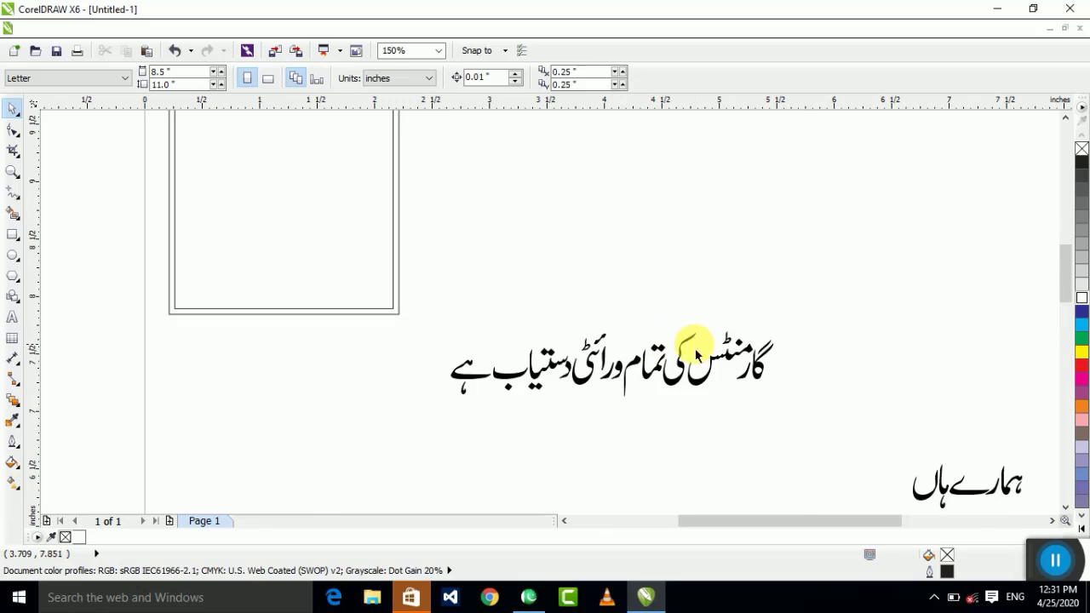
pyautogui.scroll(-1, 695, 354)
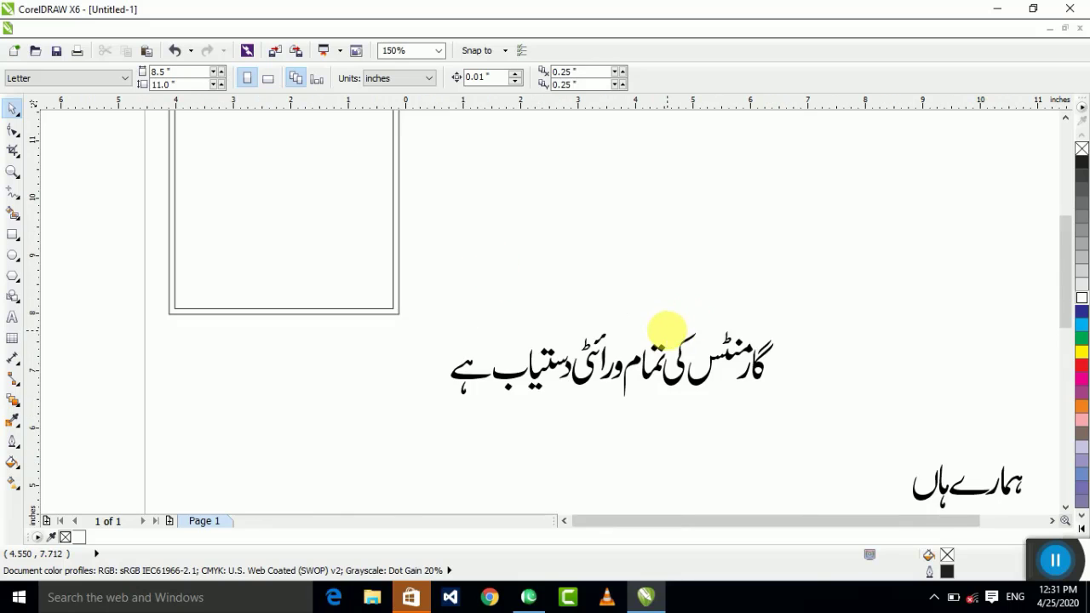
# Step: Draw a rectangular box just below the heading and nudge it slightly right
pyautogui.click(13, 235)
pyautogui.scroll(2, 464, 203)
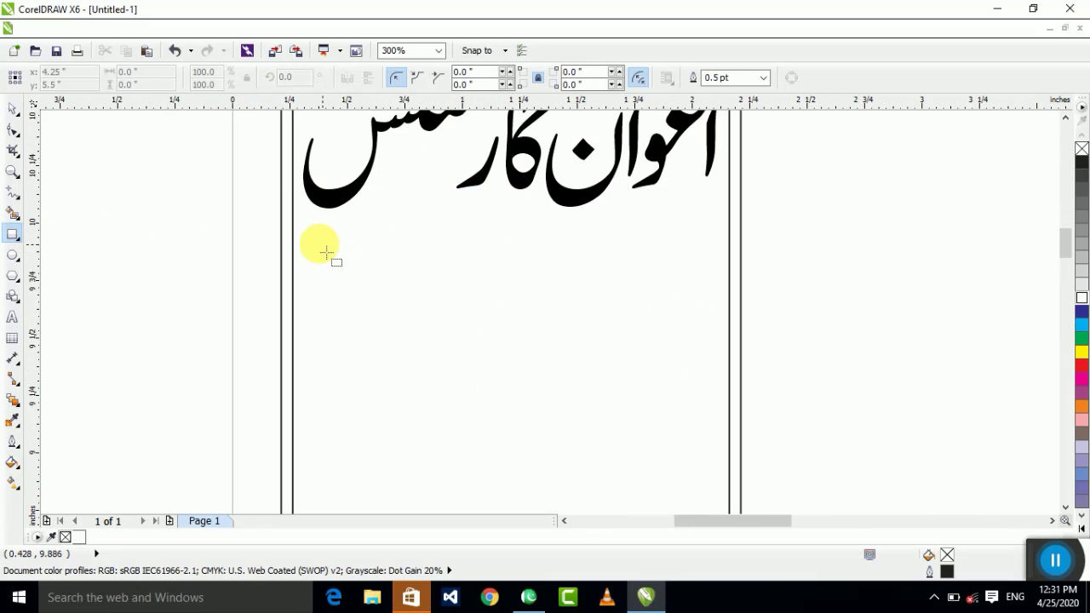
pyautogui.moveTo(297, 235)
pyautogui.mouseDown()
pyautogui.moveTo(664, 259)
pyautogui.moveTo(704, 290)
pyautogui.moveTo(710, 312)
pyautogui.mouseUp()
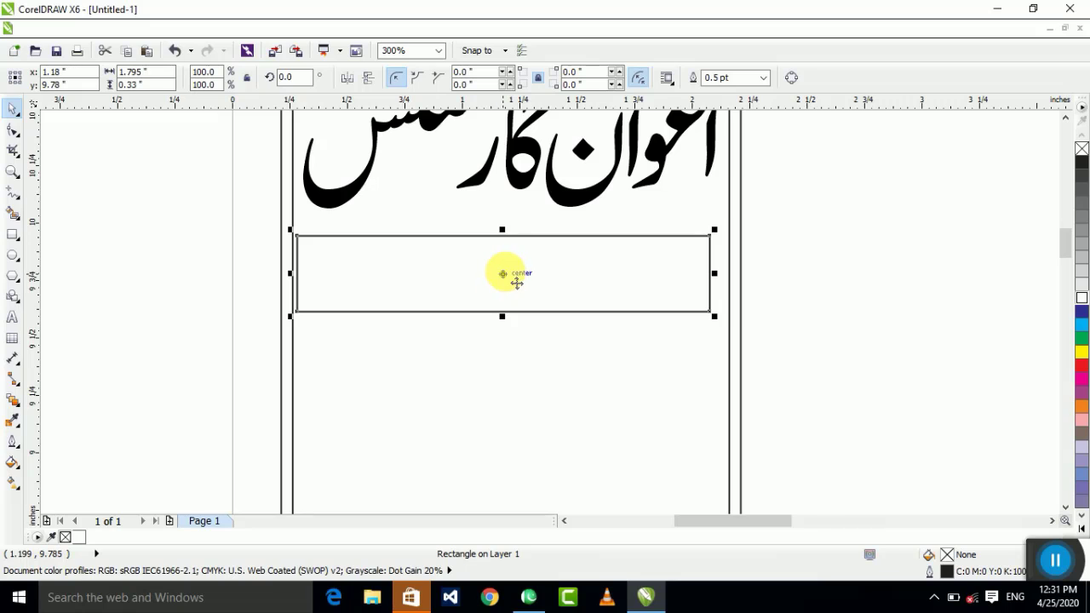
pyautogui.moveTo(516, 282)
pyautogui.mouseDown()
pyautogui.moveTo(530, 282)
pyautogui.moveTo(518, 271)
pyautogui.mouseUp()
pyautogui.click(598, 360)
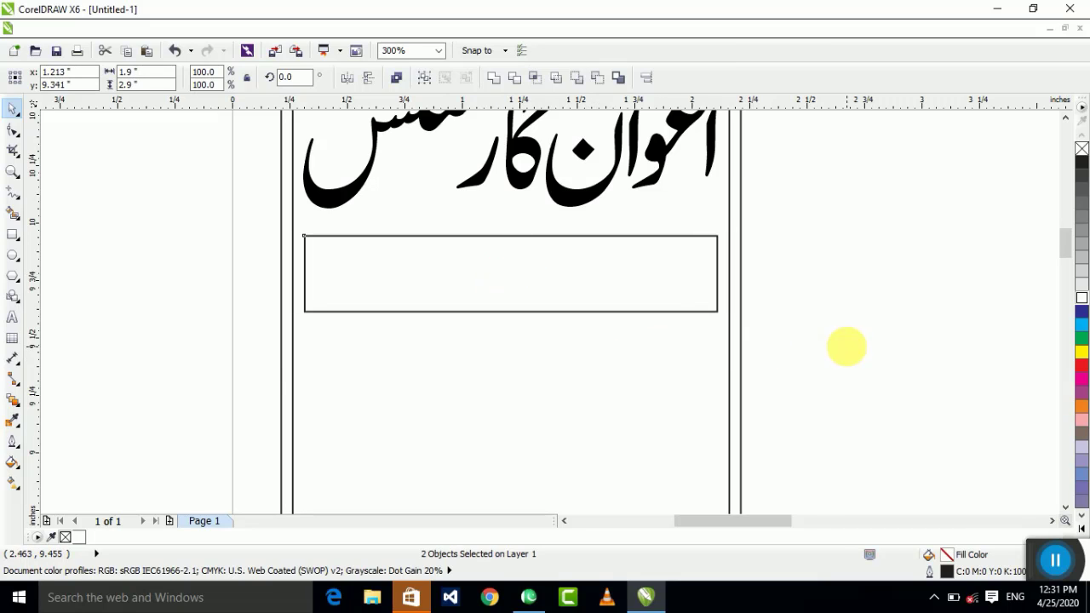
pyautogui.click(847, 346)
pyautogui.scroll(-2, 574, 272)
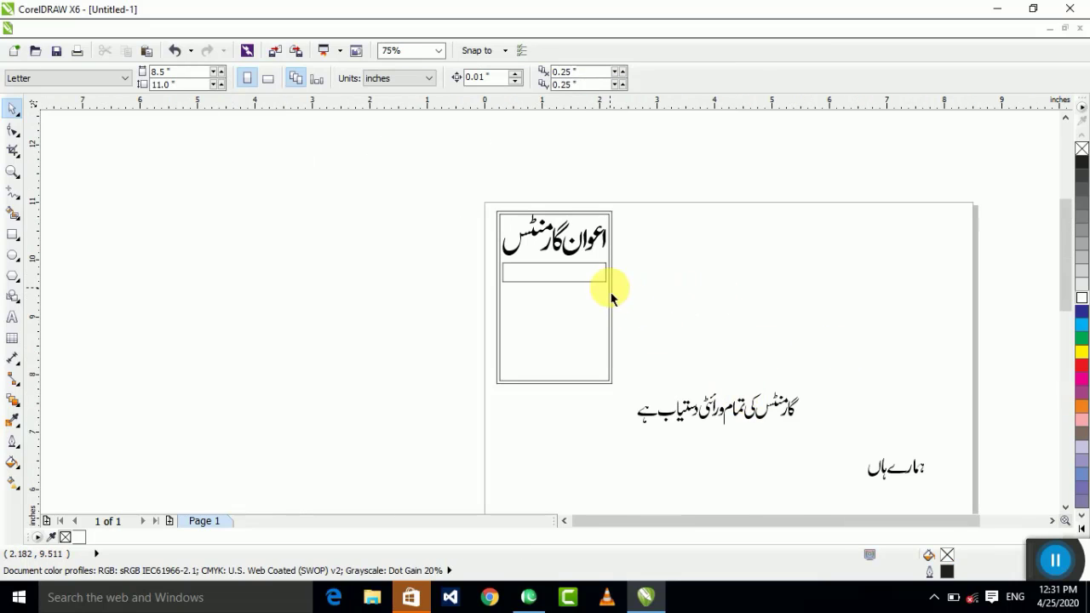
pyautogui.scroll(2, 610, 291)
# Step: Centre the tagline horizontally and vertically on the new box
pyautogui.moveTo(911, 509); pyautogui.dragTo(902, 438)
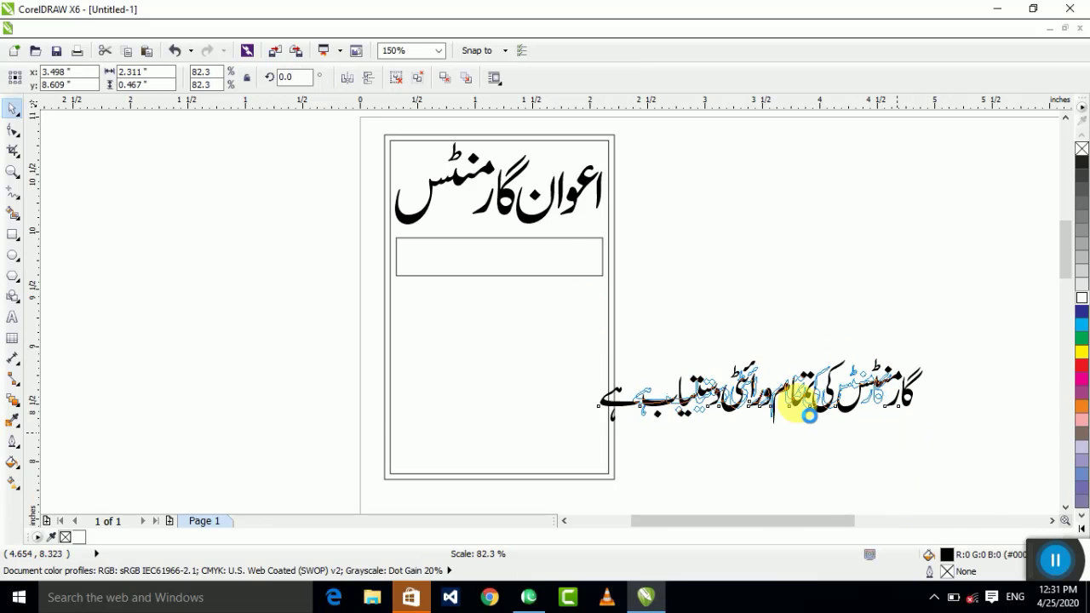
pyautogui.keyDown('shift'); pyautogui.click(517, 263); pyautogui.keyUp('shift')
pyautogui.press('c')
pyautogui.press('e')
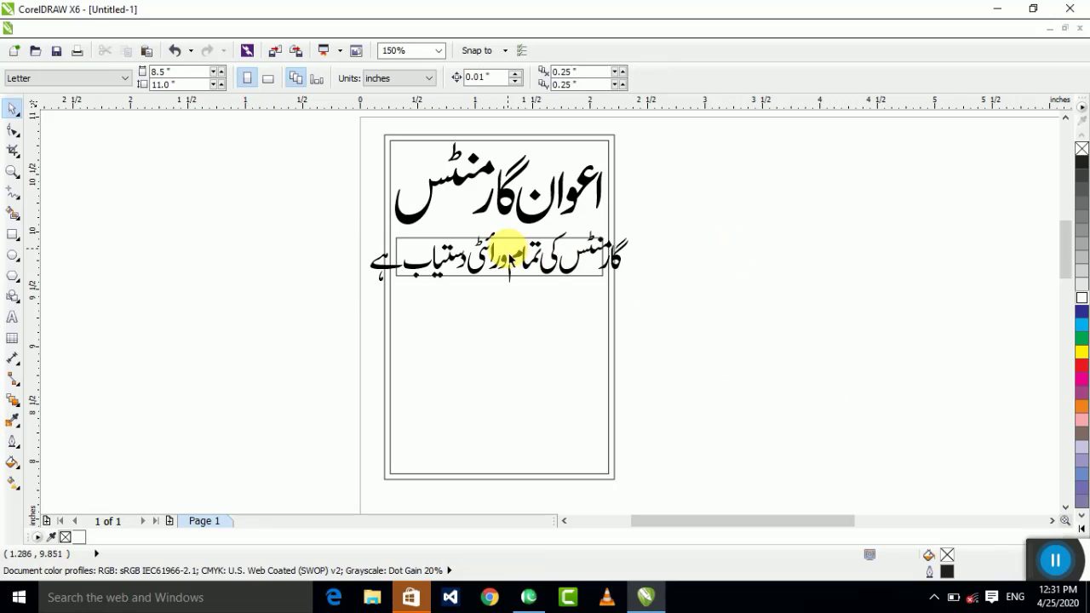
pyautogui.hotkey('ctrl', 'z')
pyautogui.click(749, 424)
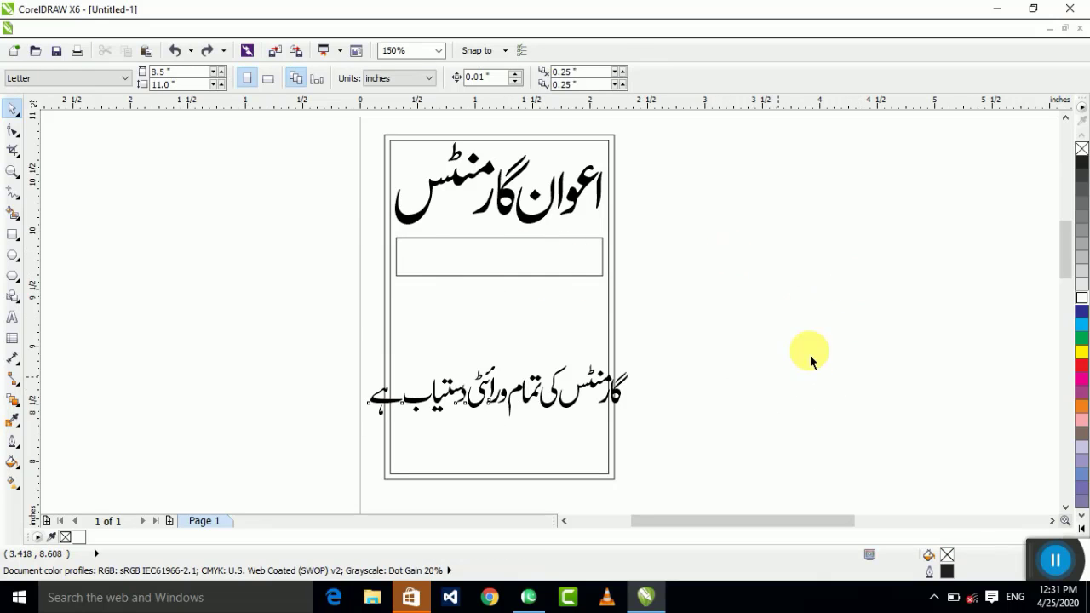
pyautogui.hotkey('ctrl', 'z')
pyautogui.click(803, 415)
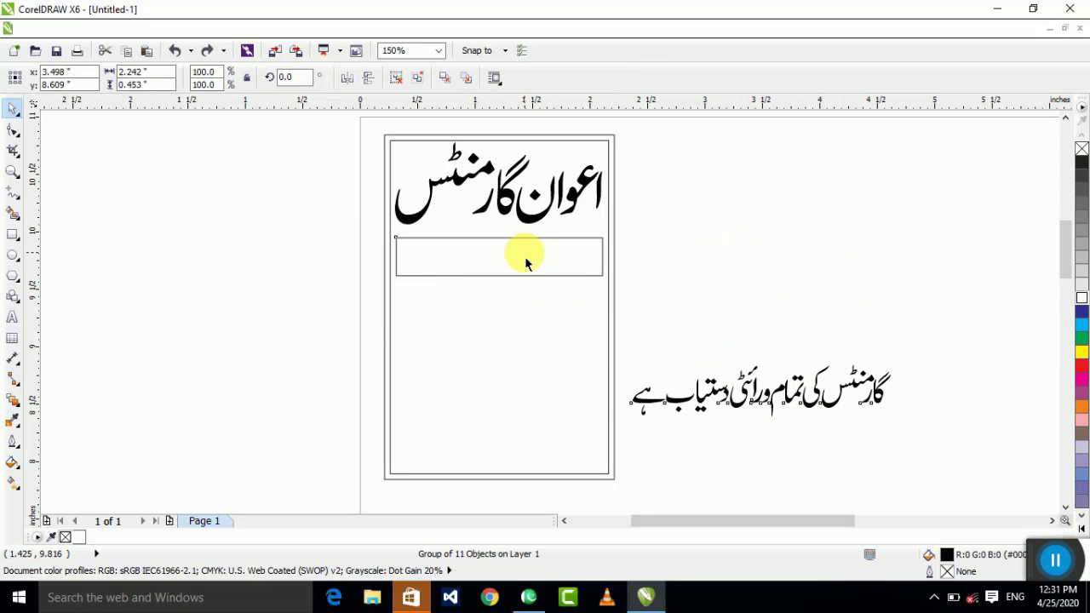
pyautogui.keyDown('shift'); pyautogui.click(525, 264); pyautogui.keyUp('shift')
pyautogui.press('c')
pyautogui.press('e')
pyautogui.press('Escape')
# Step: Shrink the tagline so it fits inside the box
pyautogui.scroll(2, 575, 259)
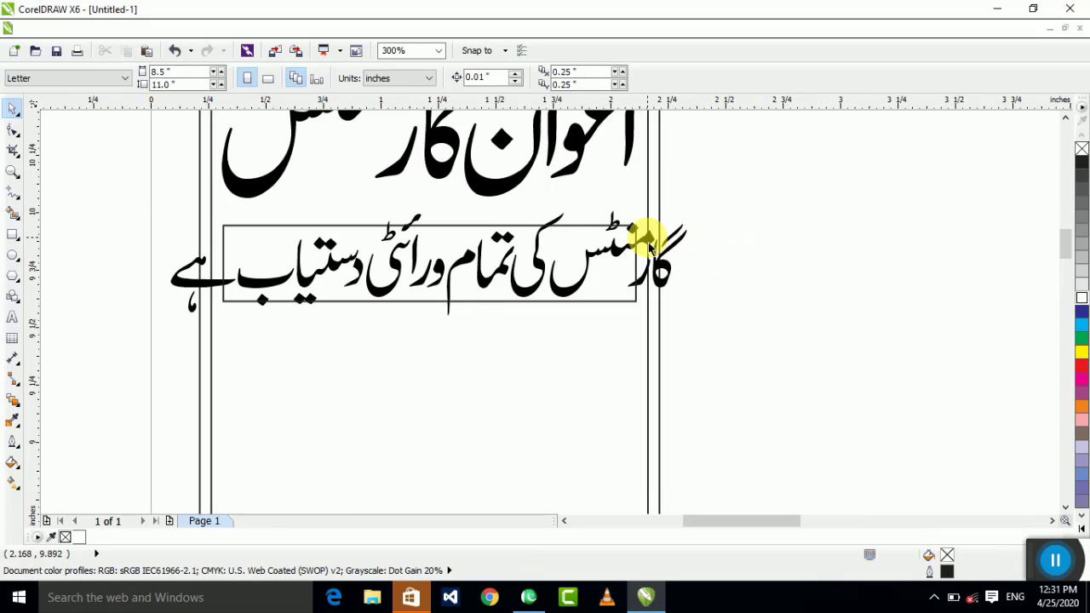
pyautogui.click(648, 247)
pyautogui.moveTo(691, 205); pyautogui.dragTo(630, 215)
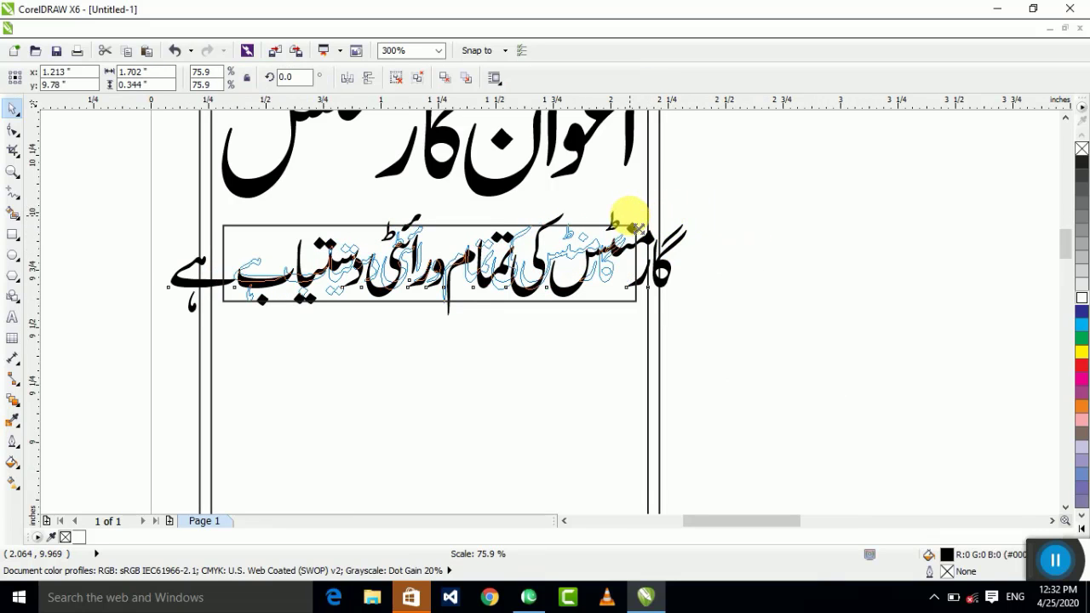
pyautogui.click(672, 284)
pyautogui.scroll(-2, 783, 298)
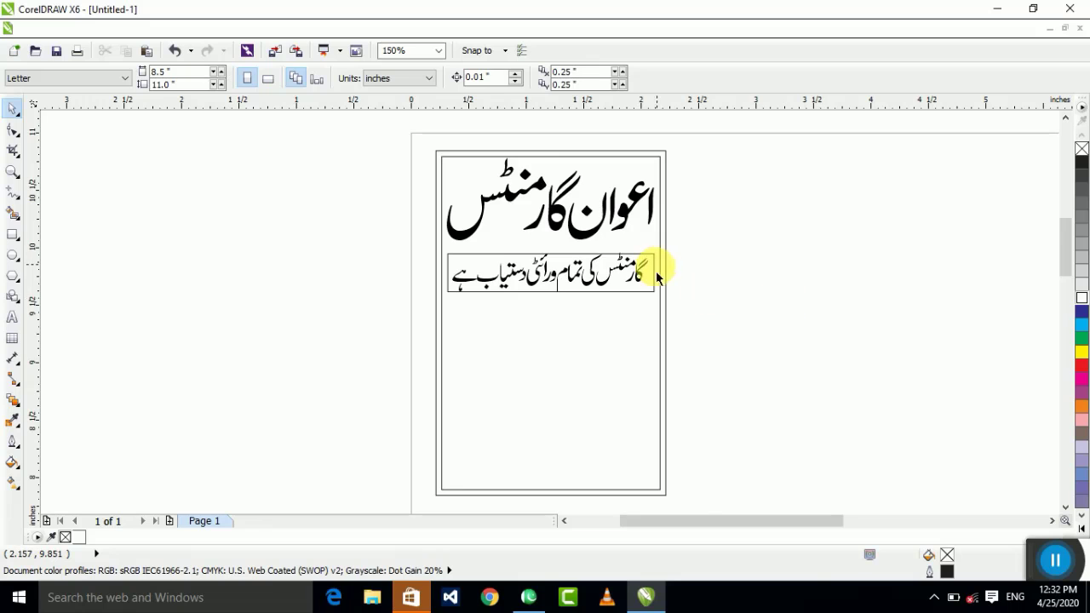
pyautogui.scroll(4, 658, 277)
pyautogui.click(659, 217)
pyautogui.click(788, 202)
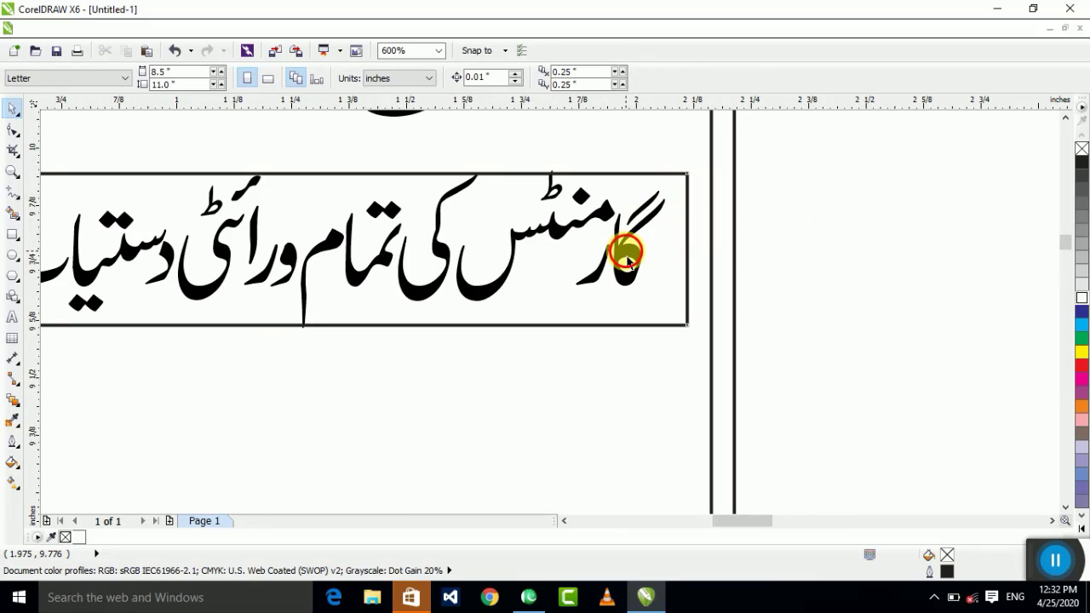
pyautogui.click(621, 244)
pyautogui.click(815, 194)
pyautogui.scroll(-2, 621, 217)
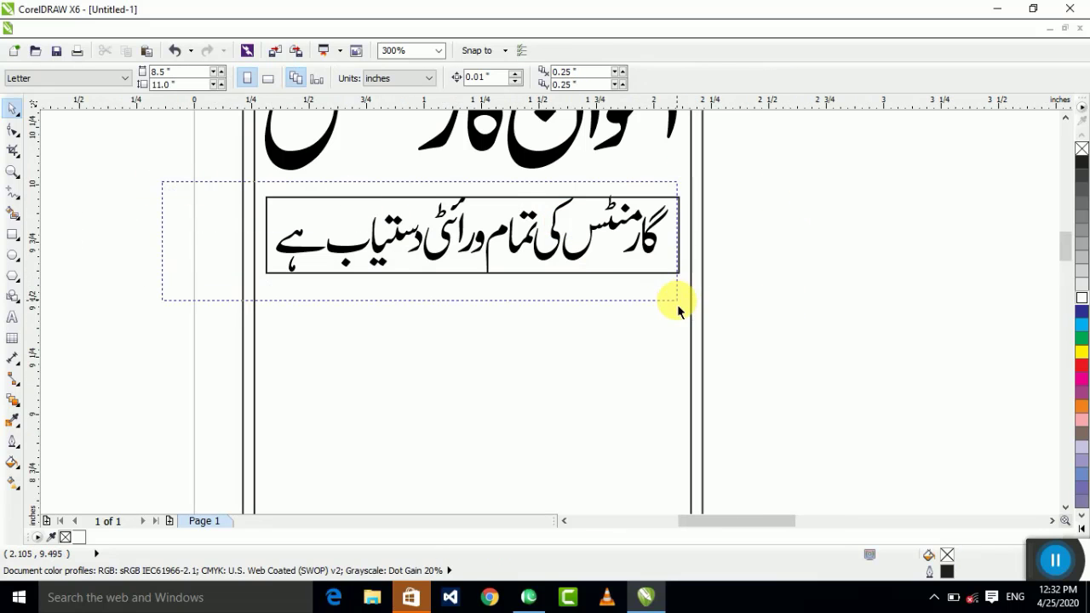
# Step: Move the tagline text group into its rectangular box beneath the heading
pyautogui.moveTo(667, 318); pyautogui.dragTo(665, 309)
pyautogui.scroll(2, 634, 186)
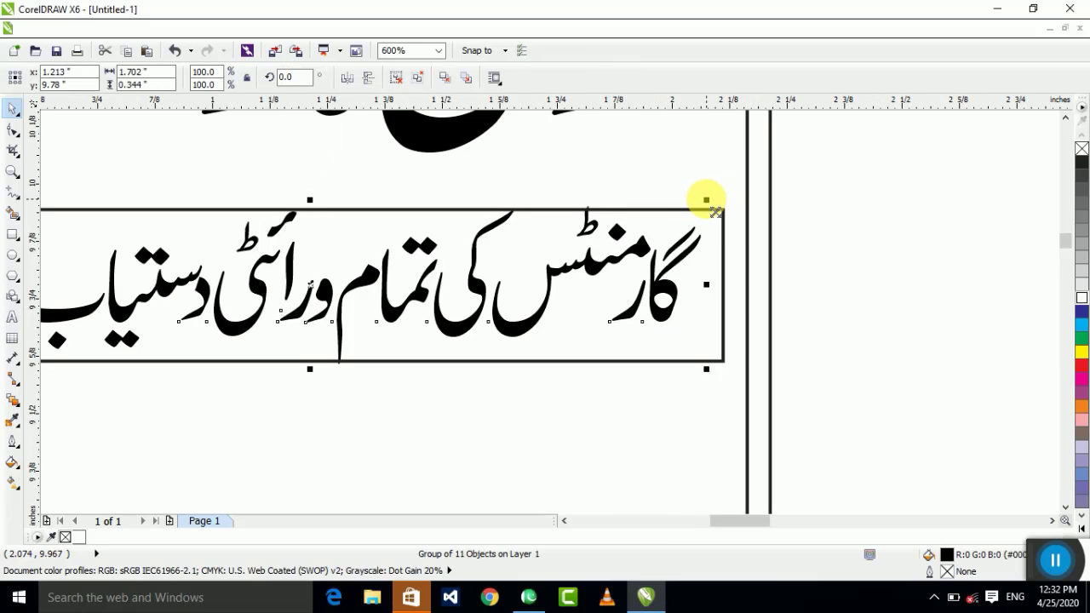
pyautogui.scroll(-2, 694, 212)
pyautogui.scroll(4, 690, 217)
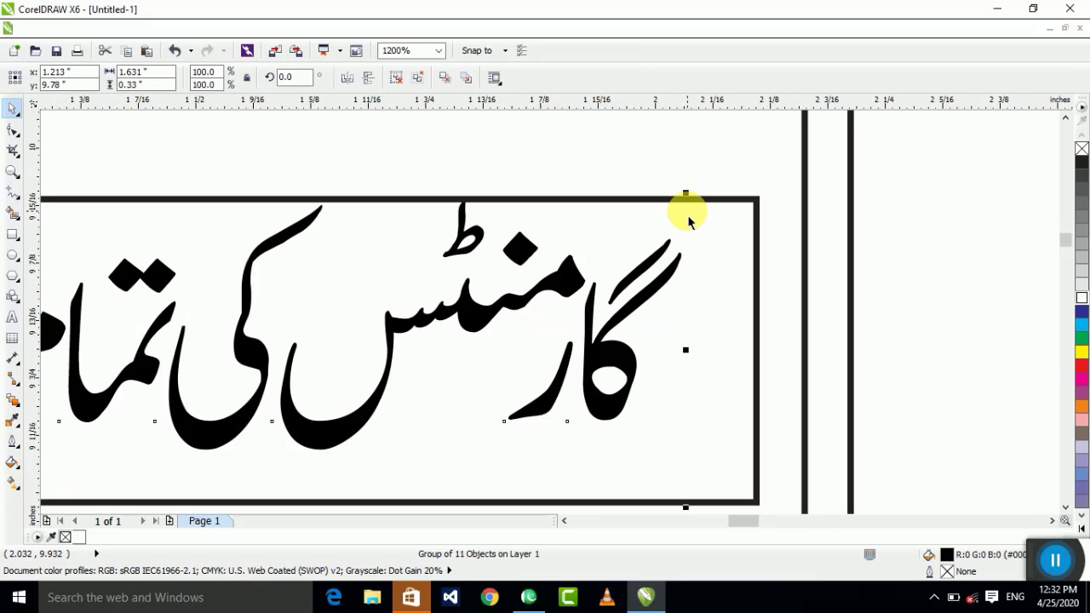
pyautogui.moveTo(685, 194); pyautogui.dragTo(486, 236)
pyautogui.scroll(-4, 758, 297)
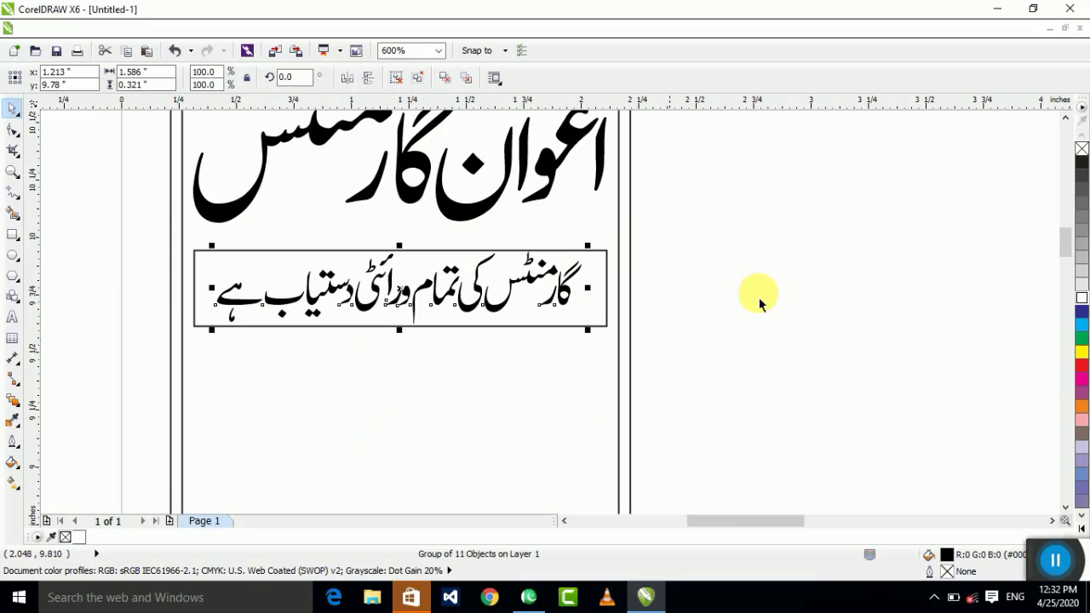
pyautogui.click(69, 298)
pyautogui.click(12, 253)
pyautogui.scroll(-1, 201, 275)
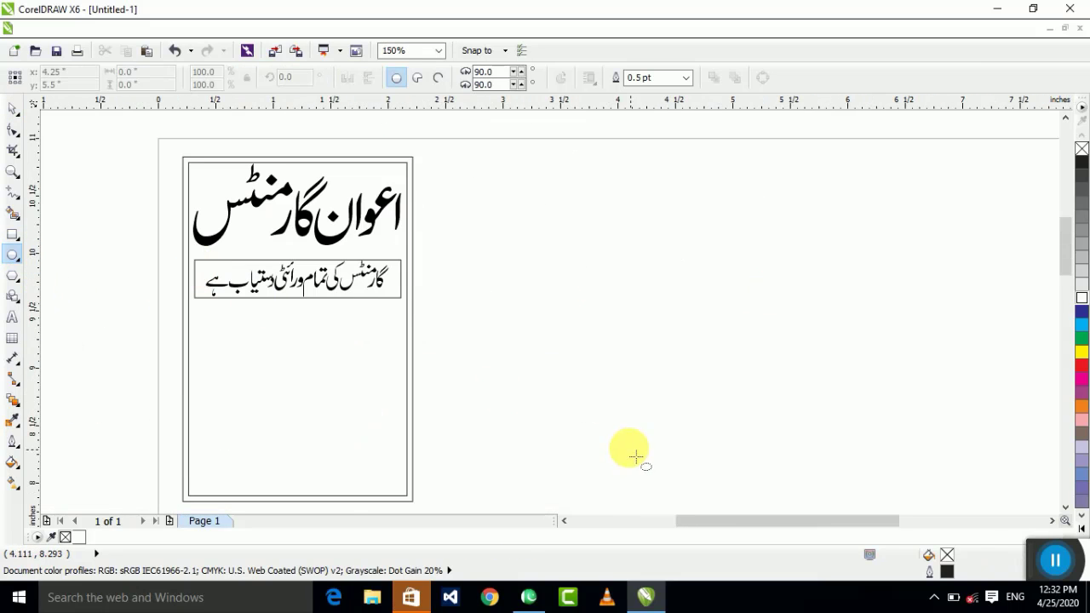
# Step: Draw an oval around ہمارے ہاں, centre the text in it and group them
pyautogui.scroll(-1, 596, 417)
pyautogui.scroll(1, 765, 514)
pyautogui.scroll(2, 764, 514)
pyautogui.scroll(-1, 486, 294)
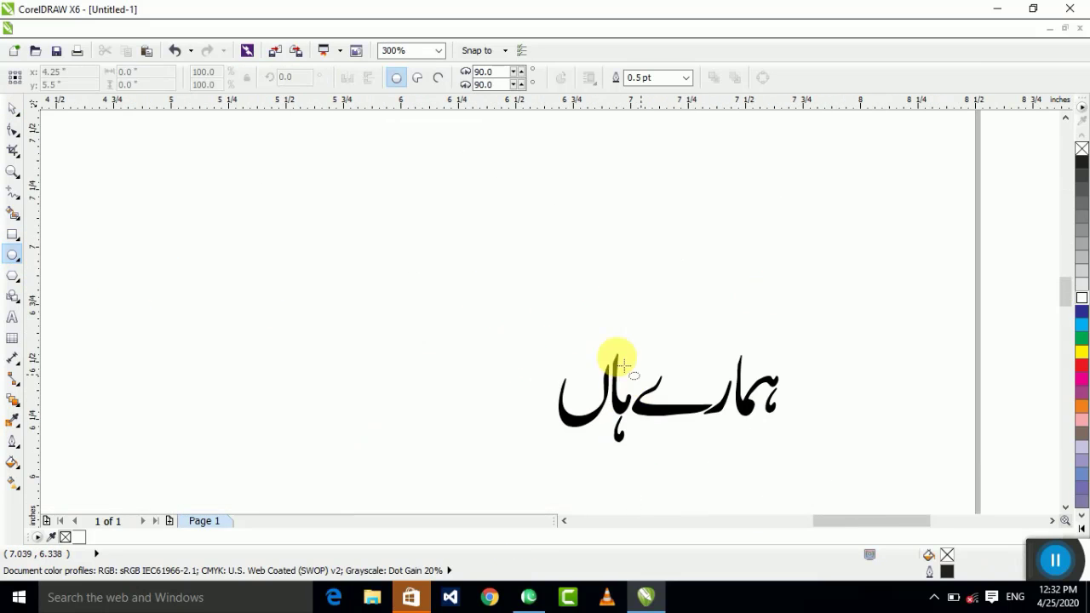
pyautogui.moveTo(508, 290); pyautogui.dragTo(816, 455)
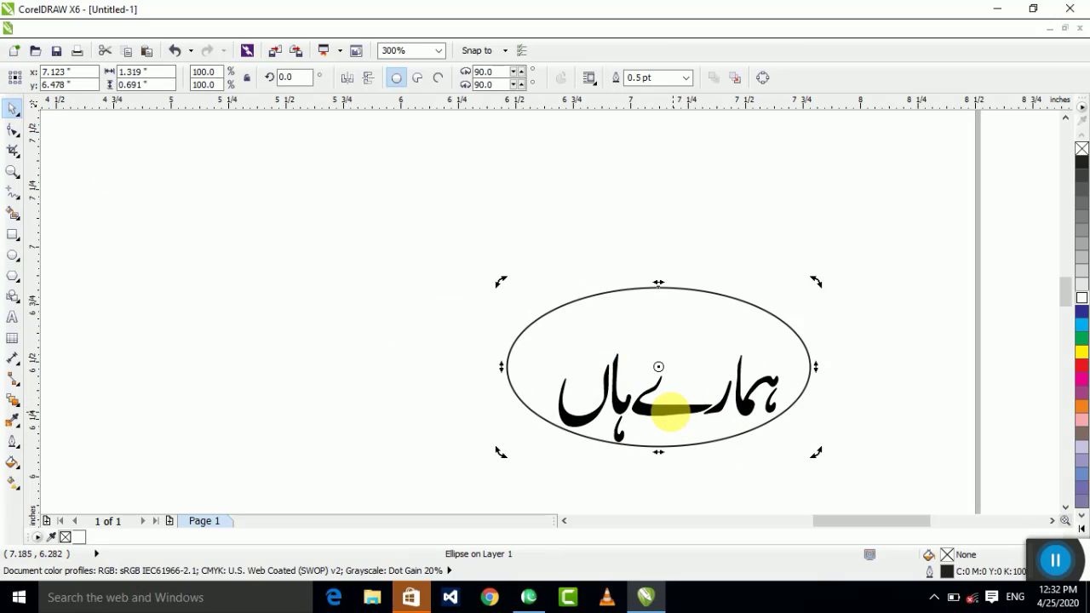
pyautogui.click(621, 419)
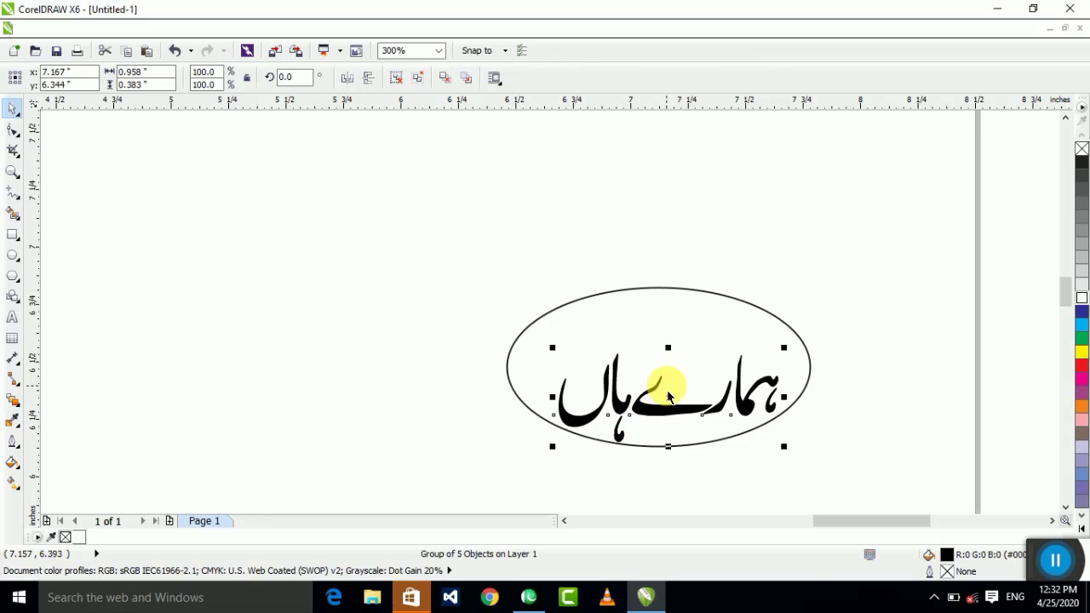
pyautogui.moveTo(670, 405); pyautogui.dragTo(657, 375)
pyautogui.moveTo(850, 279); pyautogui.dragTo(417, 502)
pyautogui.hotkey('ctrl', 'g')
# Step: Move the oval label onto the card and shrink it to fit below the heading
pyautogui.scroll(-4, 656, 428)
pyautogui.moveTo(654, 422); pyautogui.dragTo(384, 228)
pyautogui.scroll(1, 226, 178)
pyautogui.hotkey('ctrl', 'u')
pyautogui.scroll(3, 400, 209)
pyautogui.click(852, 450)
pyautogui.click(703, 219)
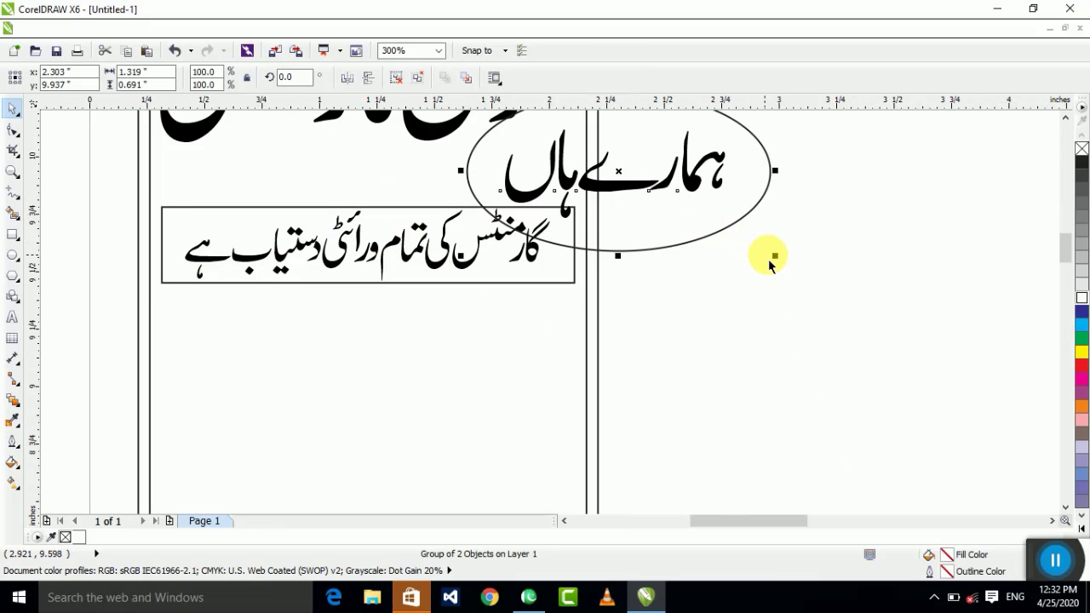
pyautogui.moveTo(769, 255); pyautogui.dragTo(700, 218)
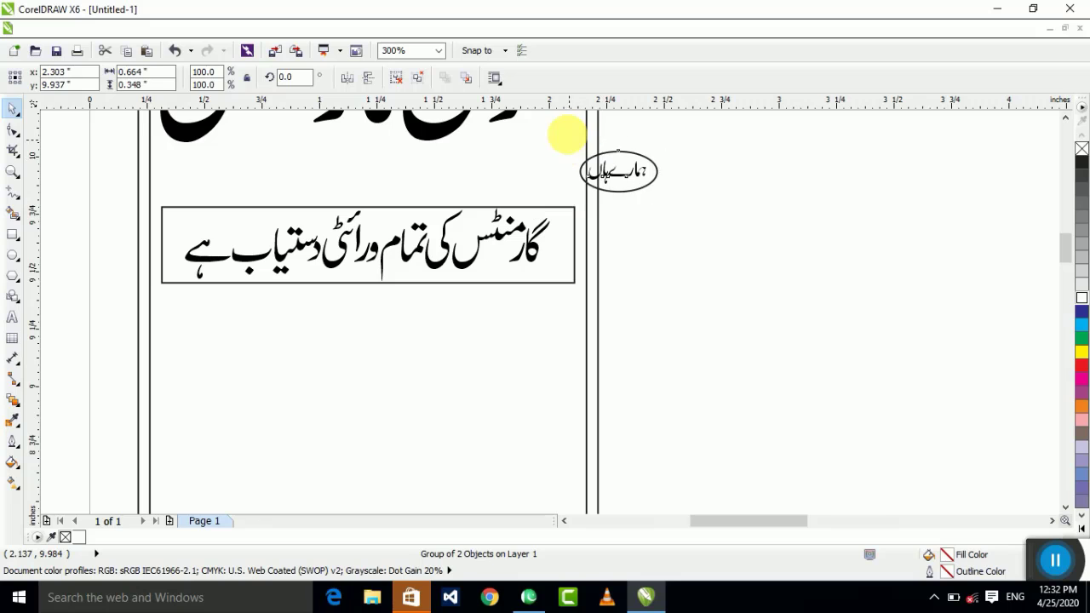
# Step: Centre the oval label horizontally over the tagline box
pyautogui.scroll(2, 575, 141)
pyautogui.keyDown('shift'); pyautogui.click(527, 266); pyautogui.keyUp('shift')
pyautogui.press('c')
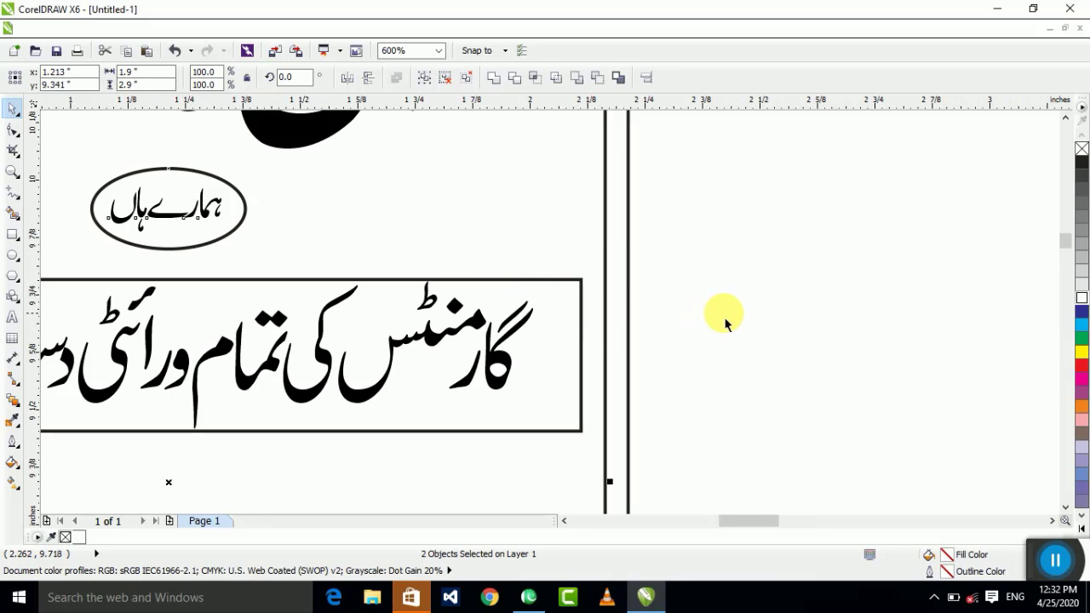
pyautogui.scroll(-2, 723, 316)
pyautogui.click(426, 253)
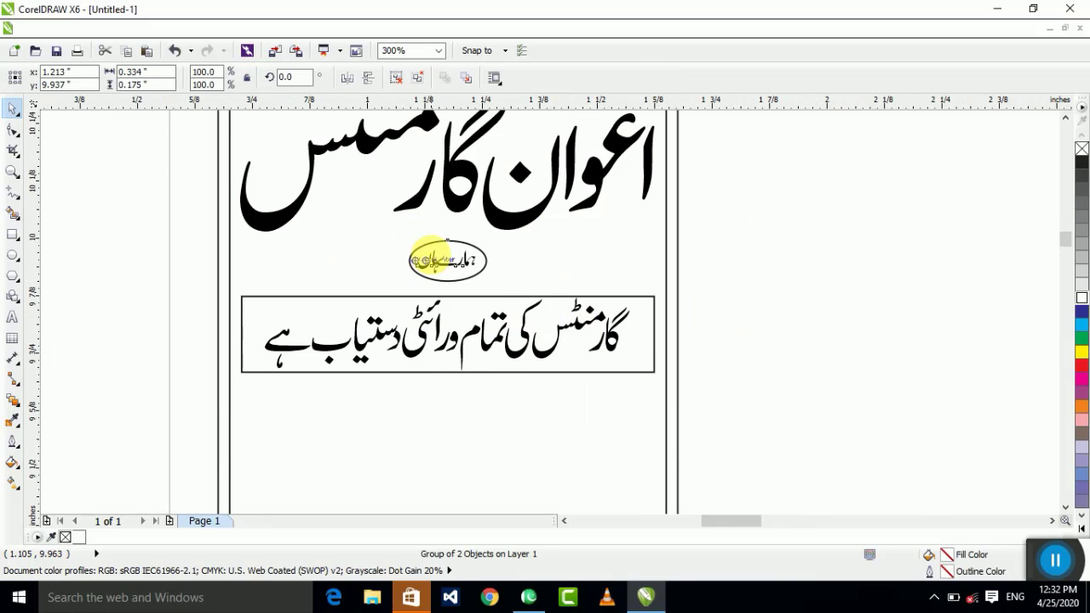
pyautogui.scroll(2, 430, 259)
pyautogui.scroll(-2, 487, 237)
pyautogui.click(746, 365)
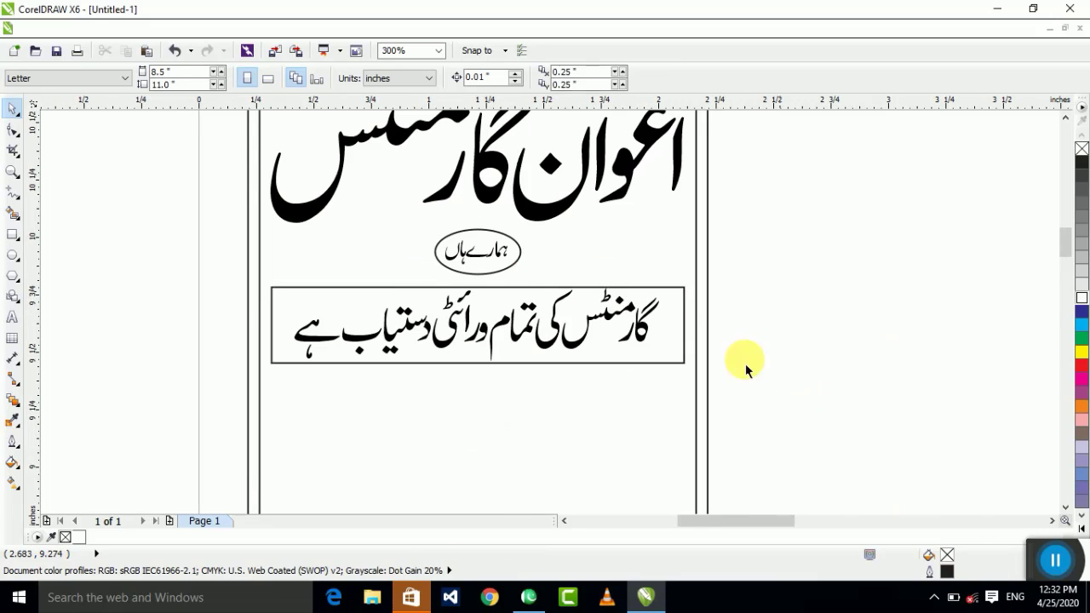
# Step: Draw a rough rectangle across the bottom of the card for the strip
pyautogui.scroll(-4, 725, 362)
pyautogui.scroll(1, 802, 488)
pyautogui.scroll(-1, 601, 309)
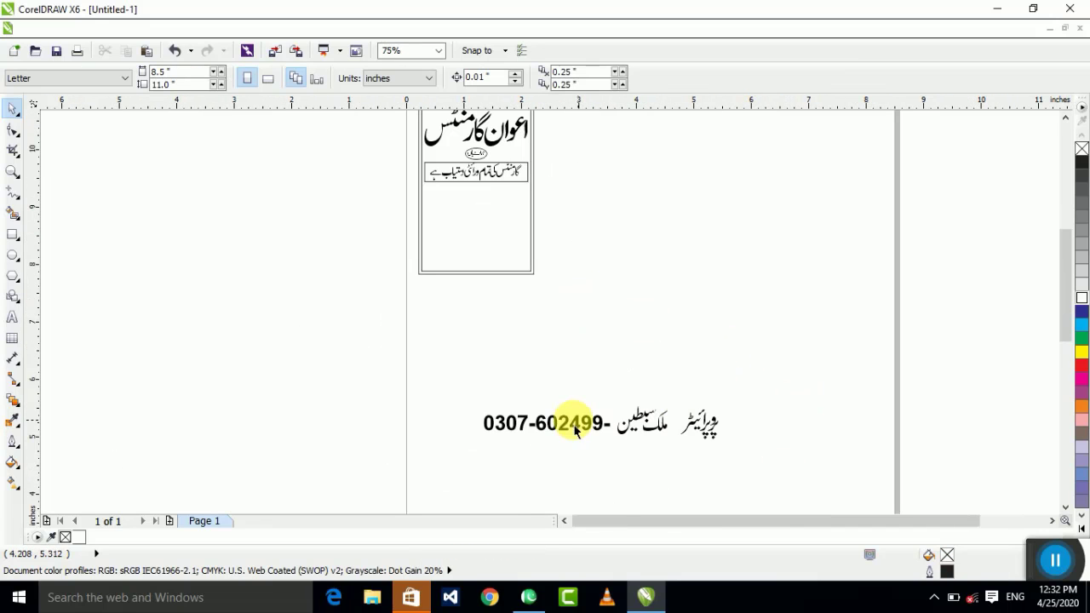
pyautogui.click(569, 425)
pyautogui.scroll(2, 492, 334)
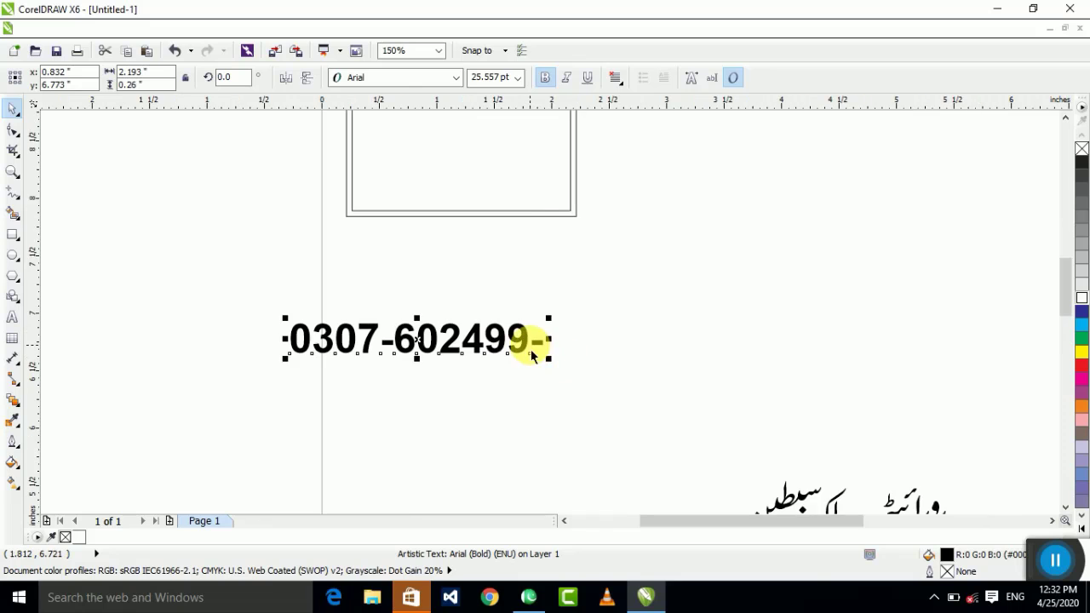
pyautogui.scroll(-2, 749, 358)
pyautogui.click(530, 244)
pyautogui.scroll(2, 530, 244)
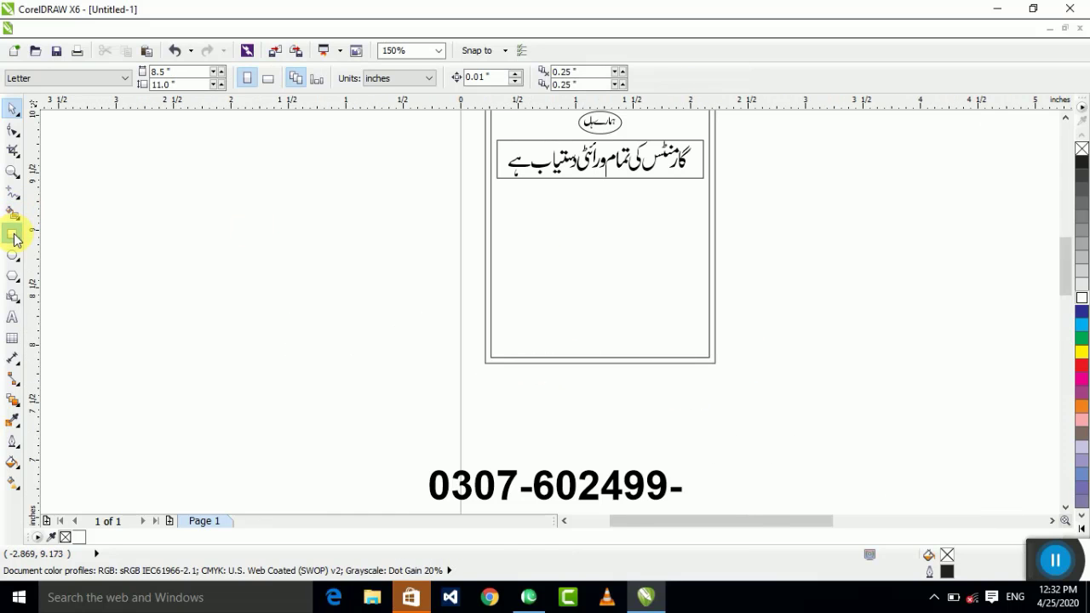
pyautogui.click(14, 240)
pyautogui.moveTo(371, 337); pyautogui.dragTo(804, 417)
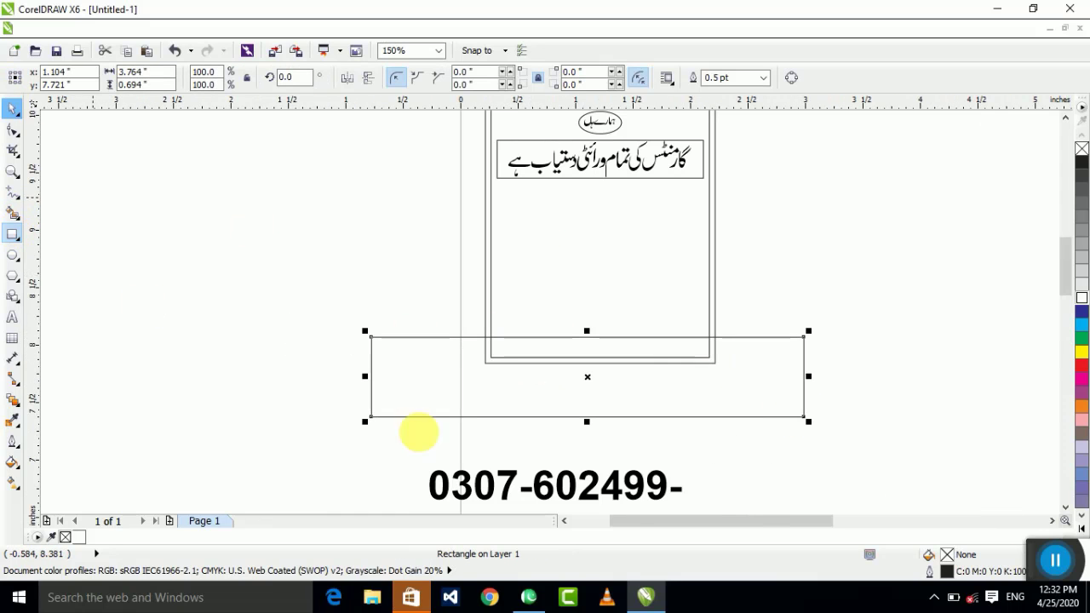
# Step: Intersect the rectangle with the inner border to form the bottom strip, deleting the oversized original
pyautogui.scroll(2, 758, 408)
pyautogui.press('space')
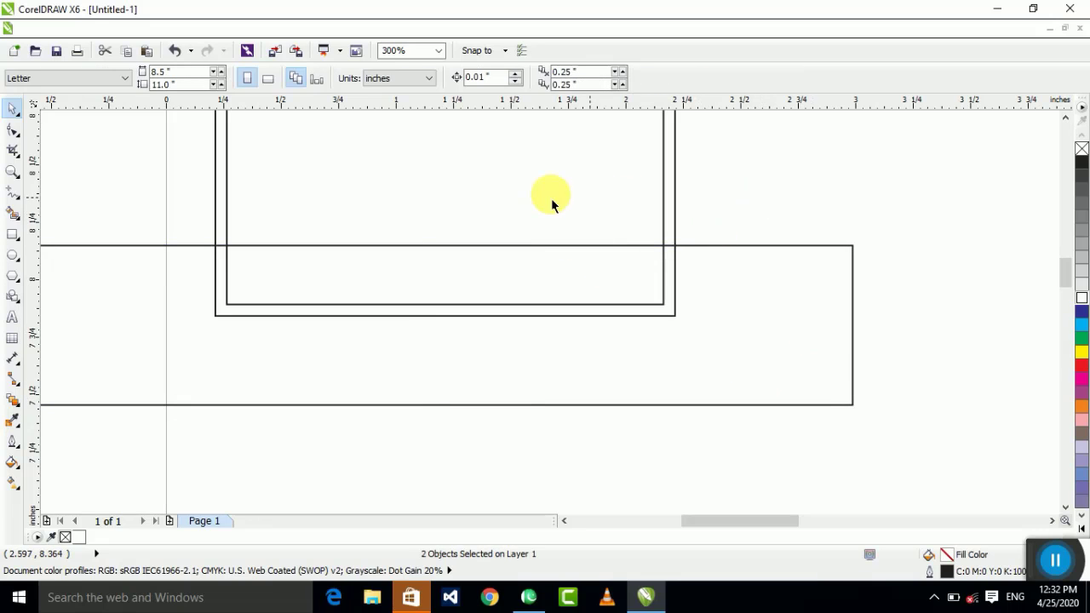
pyautogui.keyDown('shift'); pyautogui.click(771, 246); pyautogui.keyUp('shift')
pyautogui.keyDown('shift'); pyautogui.click(681, 245); pyautogui.keyUp('shift')
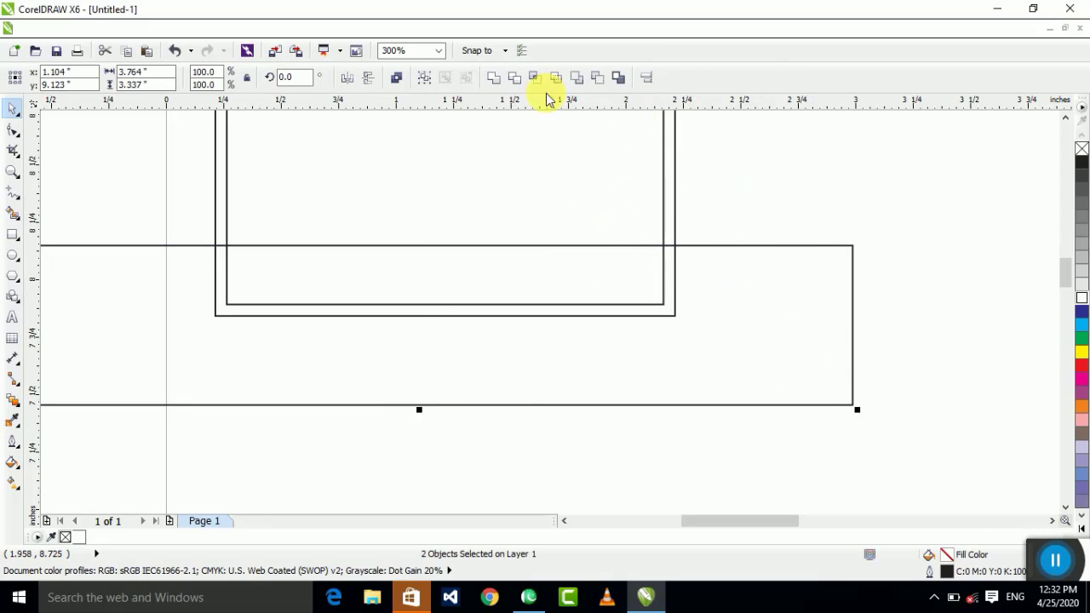
pyautogui.click(841, 279)
pyautogui.press('Delete')
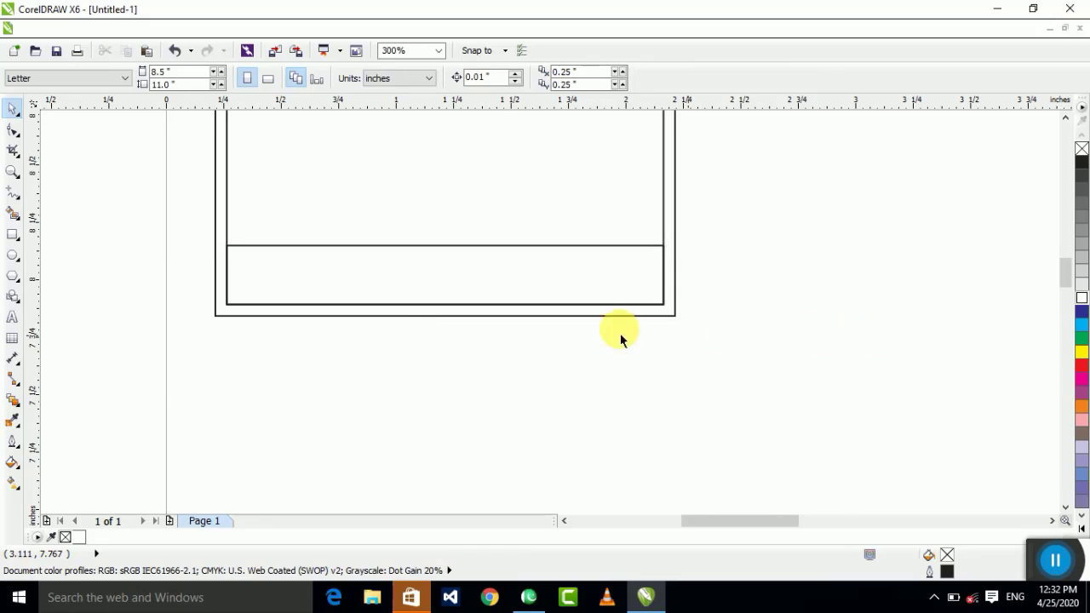
pyautogui.scroll(-2, 591, 480)
# Step: Scale the phone number down and place it inside the bottom strip
pyautogui.click(597, 460)
pyautogui.moveTo(613, 457); pyautogui.dragTo(530, 346)
pyautogui.scroll(4, 530, 346)
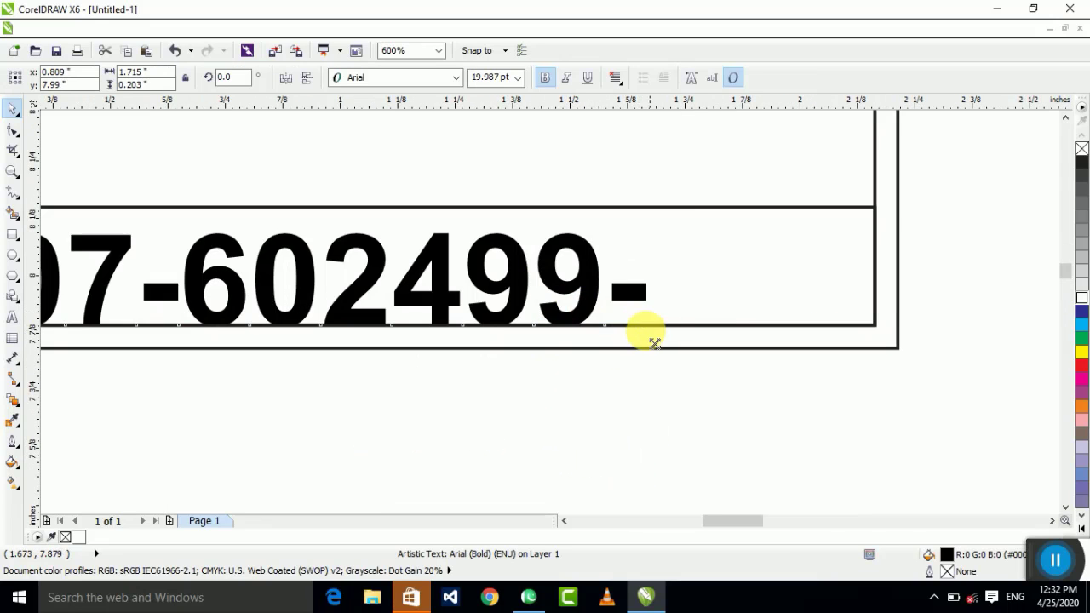
pyautogui.moveTo(653, 343); pyautogui.dragTo(486, 297)
pyautogui.hotkey('ctrl', 'q')
pyautogui.scroll(-2, 498, 275)
pyautogui.click(610, 417)
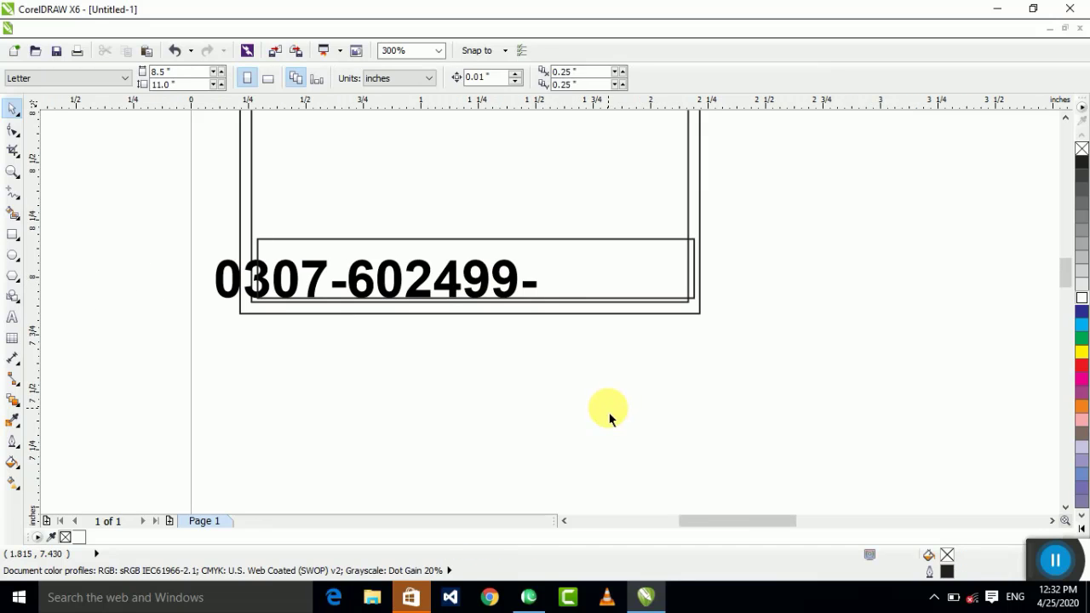
pyautogui.hotkey('ctrl', 'z')
pyautogui.hotkey('ctrl', 'z')
pyautogui.moveTo(210, 302); pyautogui.dragTo(262, 302)
# Step: Lower the strip's top edge so the box fits snugly around the phone number
pyautogui.click(464, 302)
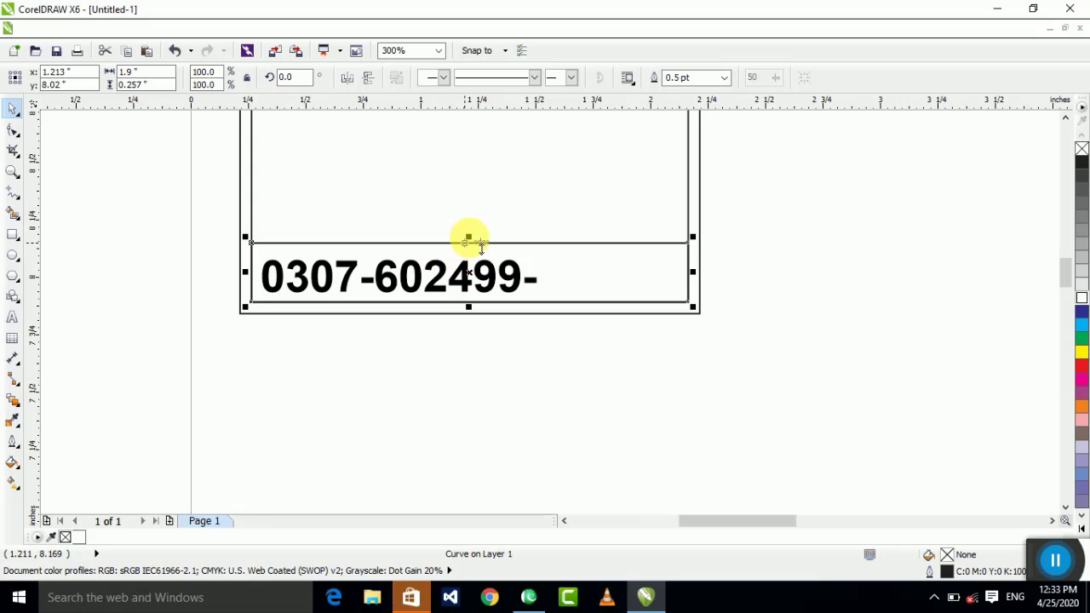
pyautogui.moveTo(468, 242); pyautogui.dragTo(445, 297)
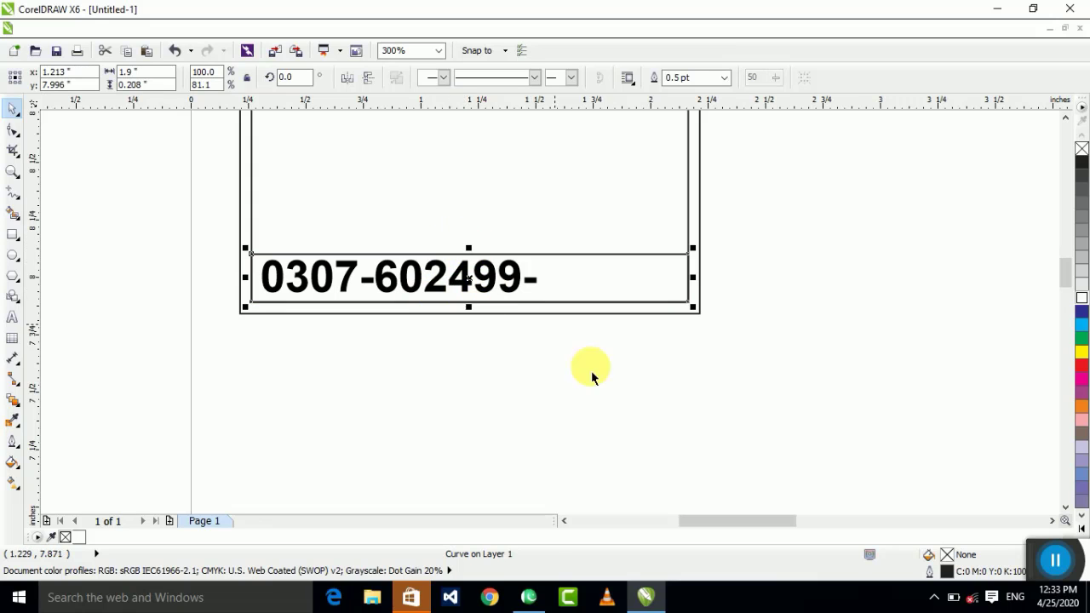
pyautogui.moveTo(600, 390); pyautogui.dragTo(158, 189)
pyautogui.keyDown('shift'); pyautogui.click(628, 287); pyautogui.keyUp('shift')
pyautogui.click(559, 338)
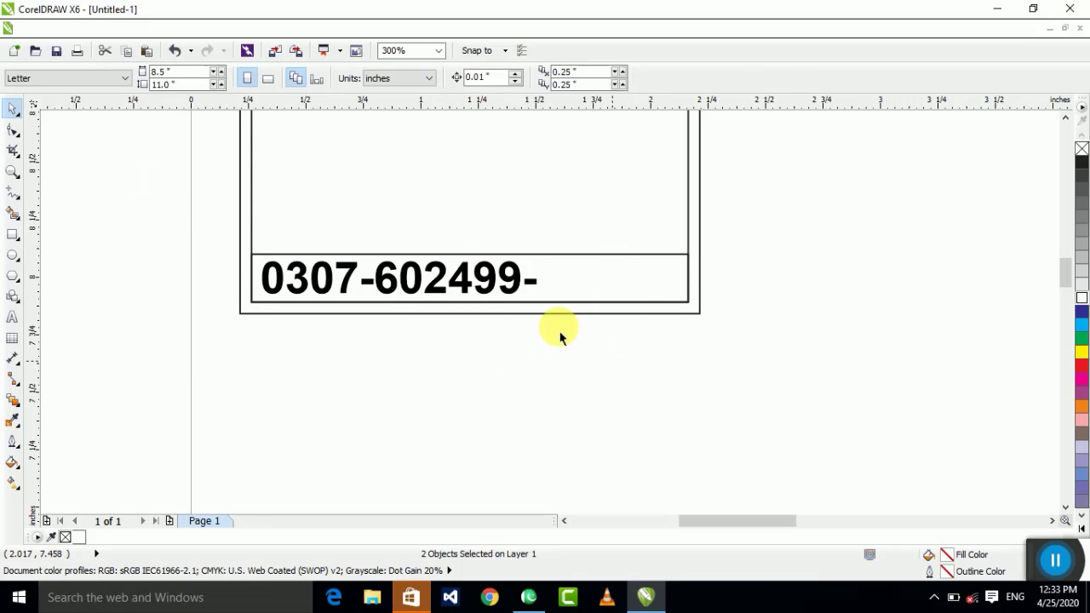
pyautogui.scroll(-4, 560, 338)
pyautogui.scroll(2, 698, 389)
# Step: Move the proprietor's name up beneath the phone strip and shrink it to strip size
pyautogui.click(615, 445)
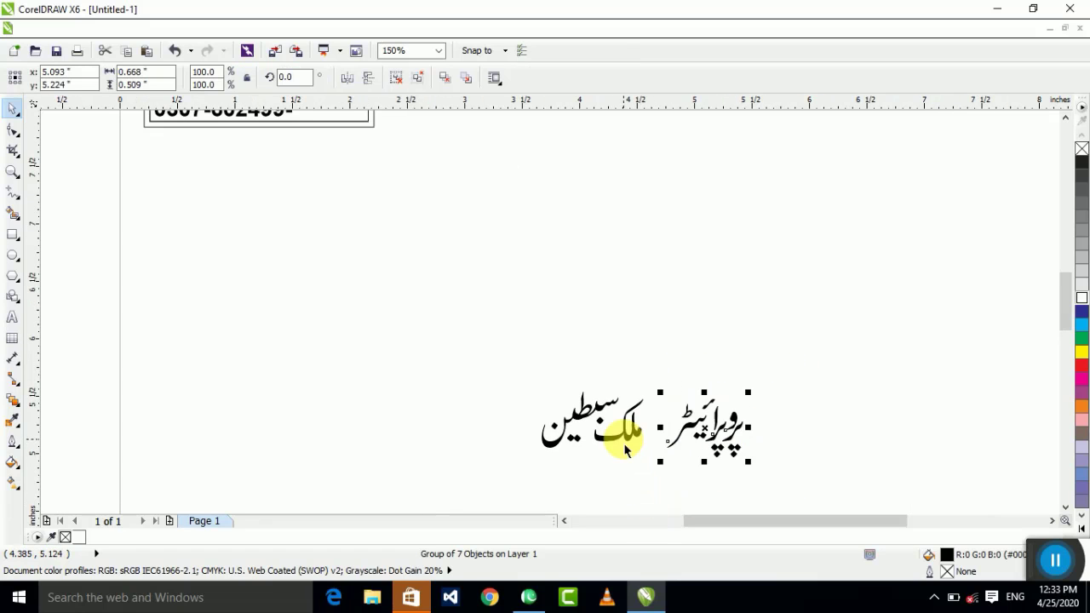
pyautogui.moveTo(615, 445); pyautogui.dragTo(320, 203)
pyautogui.scroll(4, 320, 203)
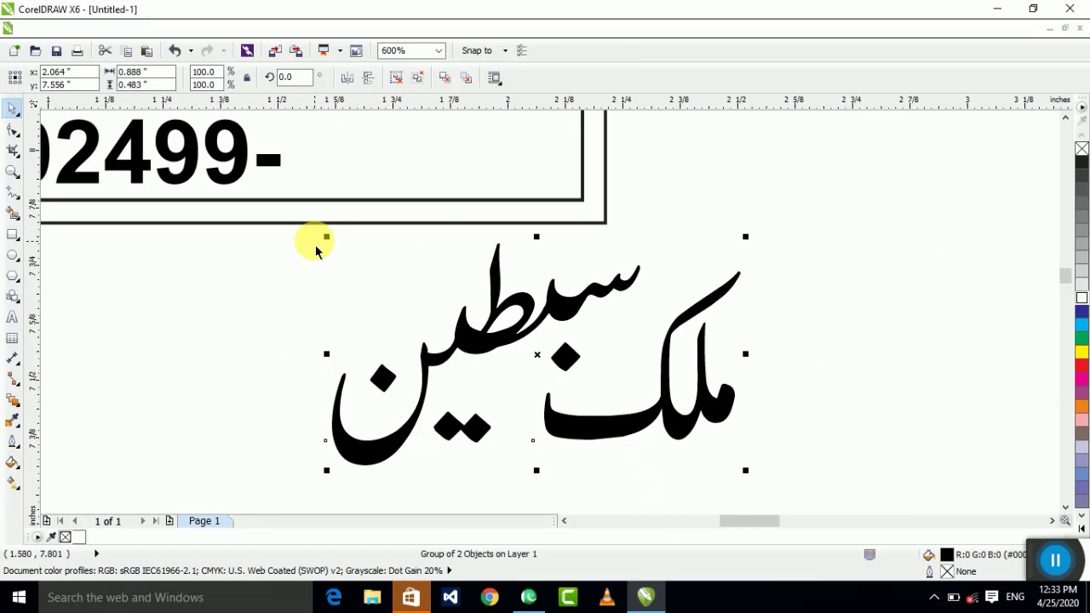
pyautogui.moveTo(326, 235); pyautogui.dragTo(452, 236)
pyautogui.hotkey('ctrl', 'z')
pyautogui.moveTo(326, 470); pyautogui.dragTo(426, 477)
pyautogui.keyDown('shift'); pyautogui.click(401, 323); pyautogui.keyUp('shift')
pyautogui.scroll(-3, 572, 409)
# Step: Zoom in on the bottom strip to check the name's placement
pyautogui.click(571, 409)
pyautogui.scroll(-2, 506, 366)
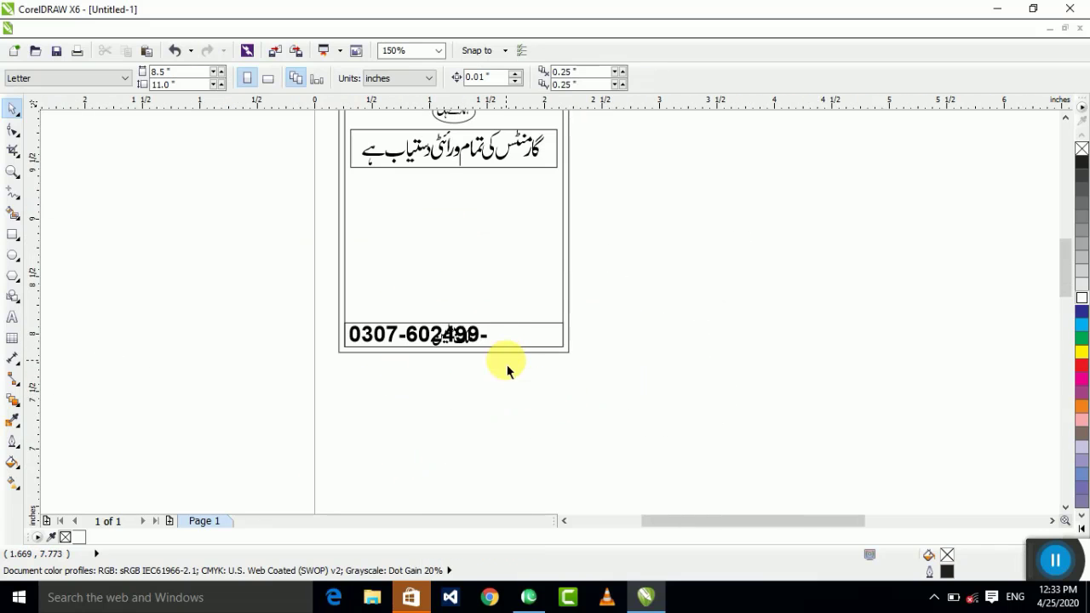
pyautogui.scroll(4, 336, 309)
pyautogui.moveTo(230, 298); pyautogui.dragTo(509, 295)
pyautogui.press('z')
pyautogui.click(519, 408)
pyautogui.scroll(-2, 504, 415)
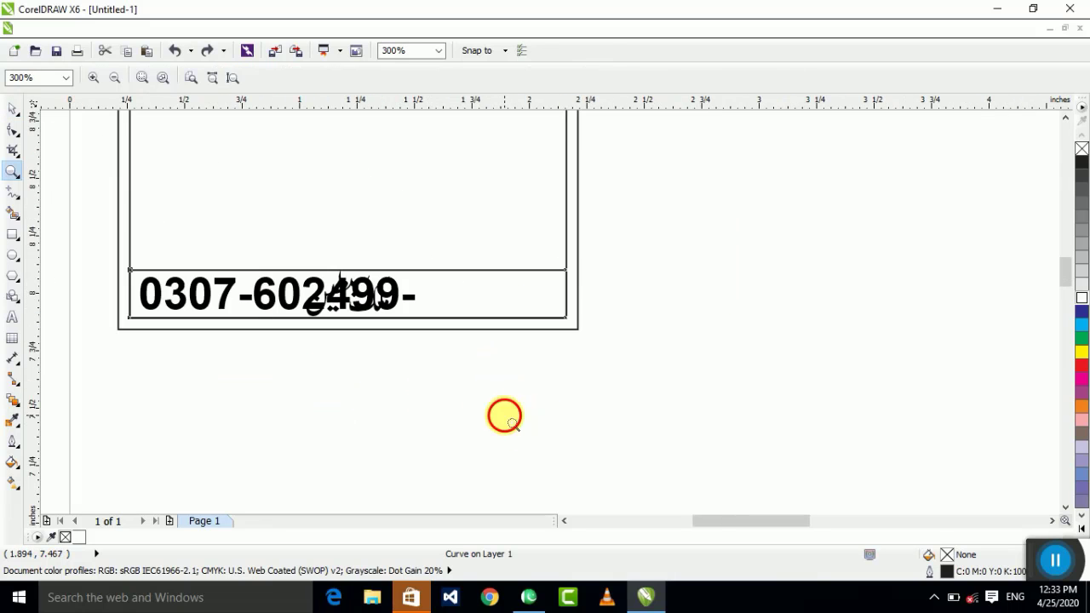
pyautogui.scroll(2, 349, 377)
pyautogui.scroll(-1, 338, 353)
# Step: Move the proprietor's name past the phone number's dash
pyautogui.click(12, 113)
pyautogui.scroll(-2, 574, 350)
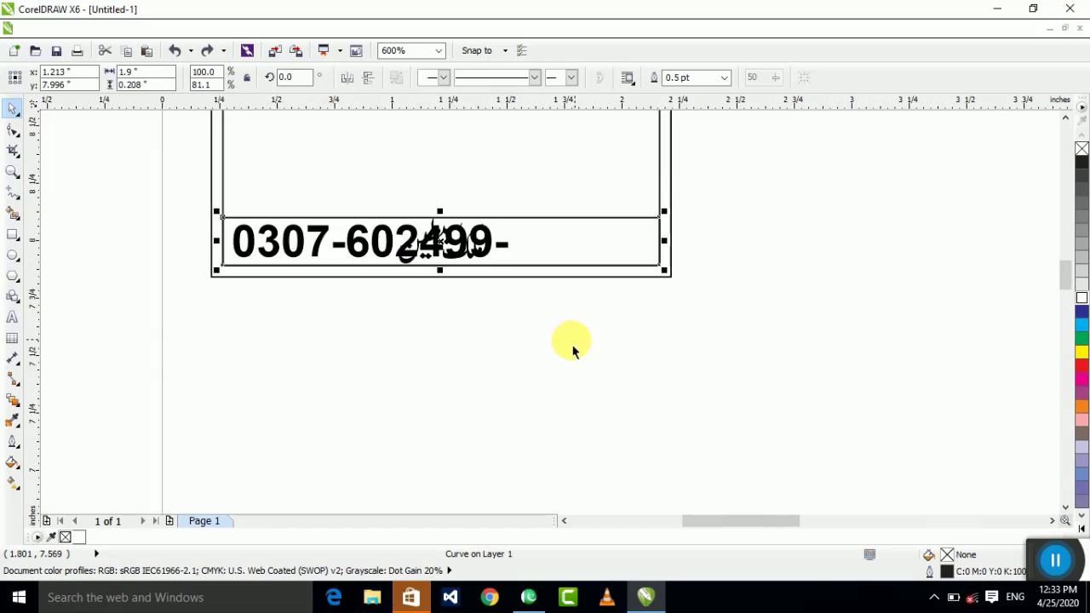
pyautogui.scroll(1, 513, 318)
pyautogui.scroll(2, 594, 330)
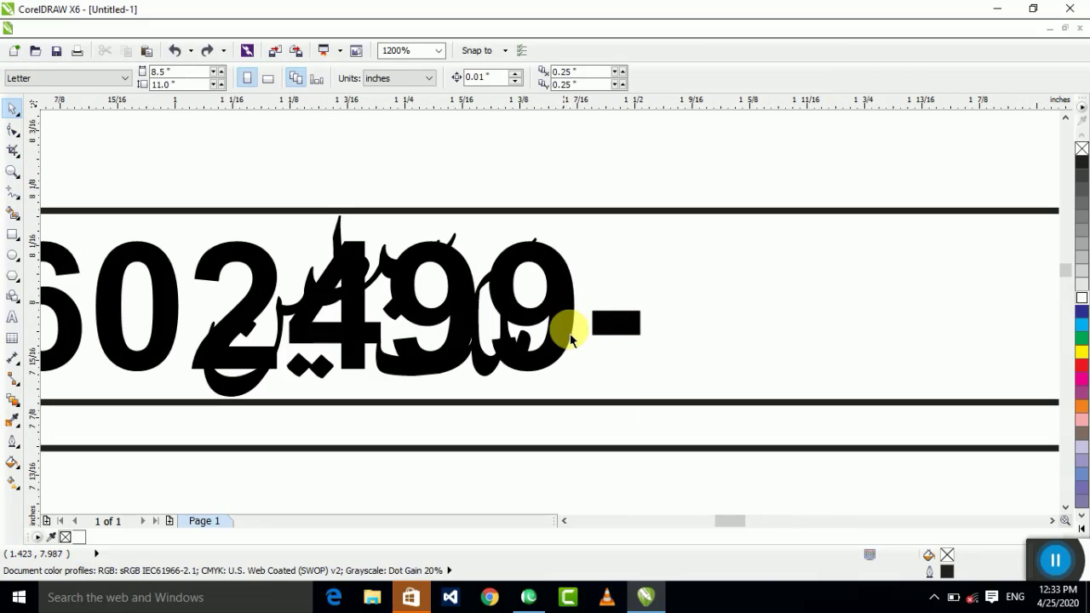
pyautogui.scroll(-2, 647, 416)
pyautogui.click(579, 374)
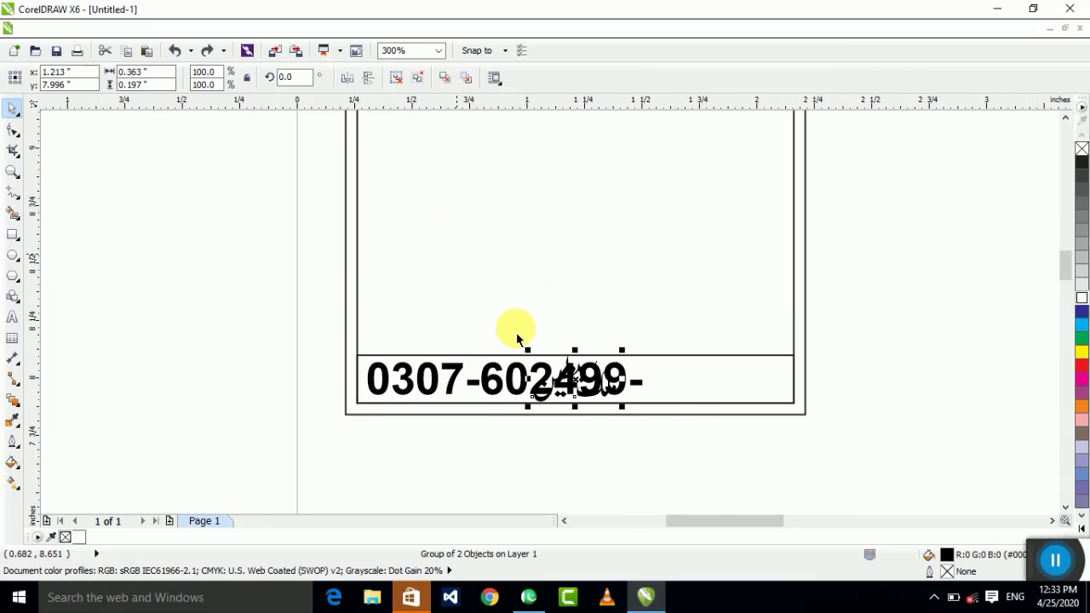
pyautogui.moveTo(576, 380); pyautogui.dragTo(208, 257)
pyautogui.click(459, 292)
pyautogui.scroll(-1, 561, 365)
pyautogui.scroll(1, 601, 349)
# Step: Shrink the phone-number text to about 84%
pyautogui.click(474, 389)
pyautogui.click(523, 341)
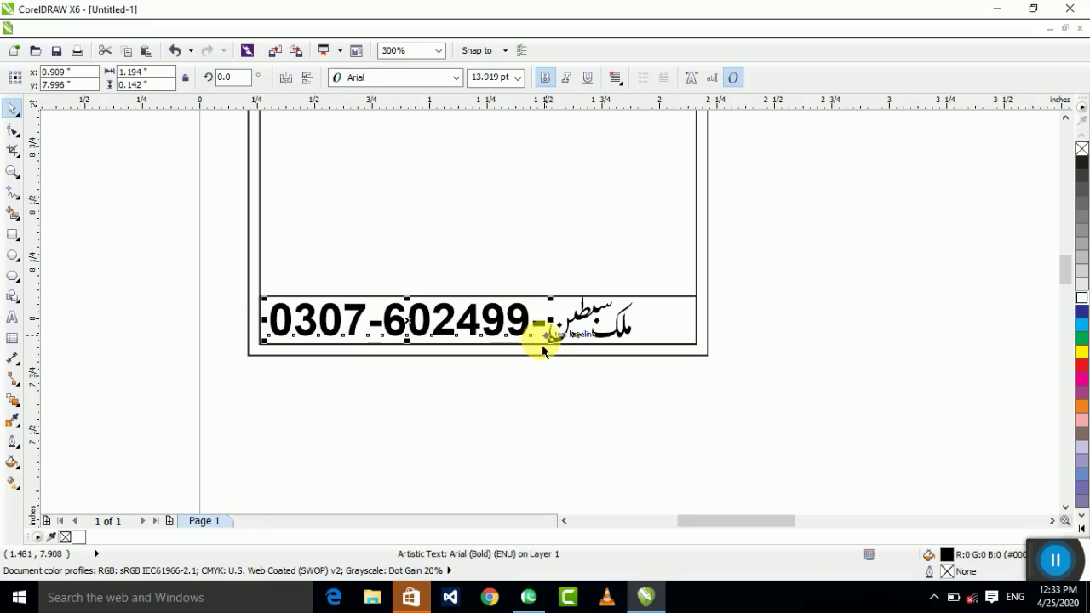
pyautogui.moveTo(554, 344); pyautogui.dragTo(511, 347)
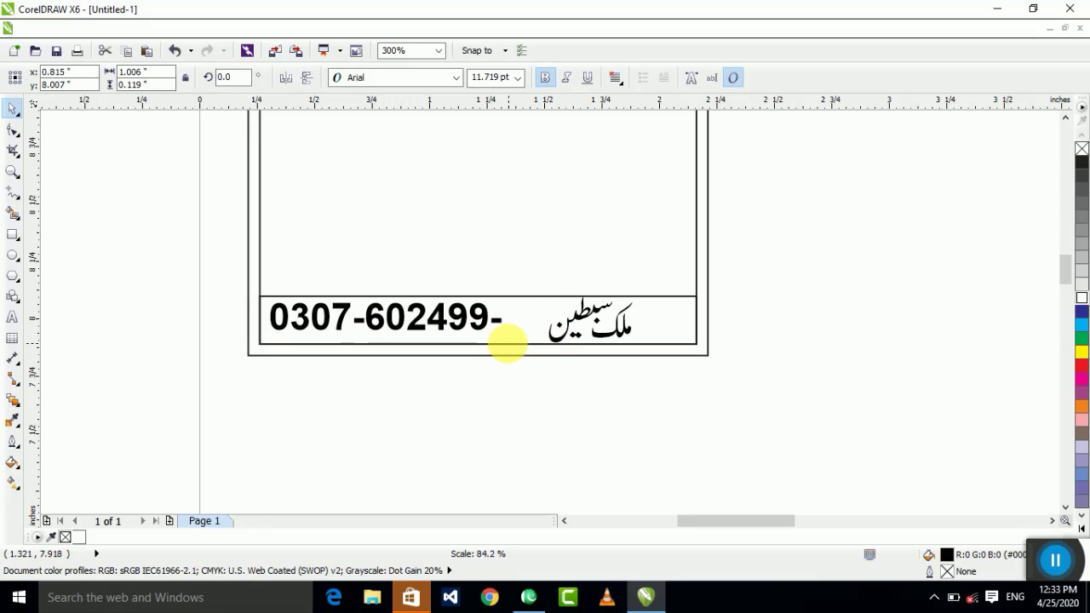
pyautogui.click(539, 344)
pyautogui.scroll(1, 545, 344)
pyautogui.click(519, 389)
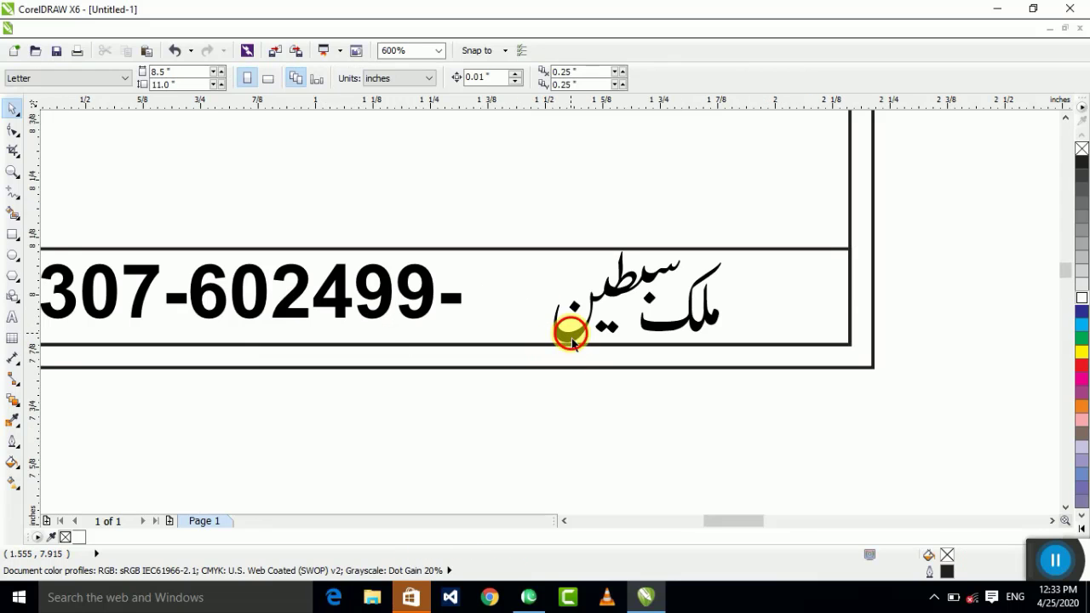
# Step: Move the Urdu name left toward the number and shrink it slightly
pyautogui.moveTo(567, 324); pyautogui.dragTo(491, 331)
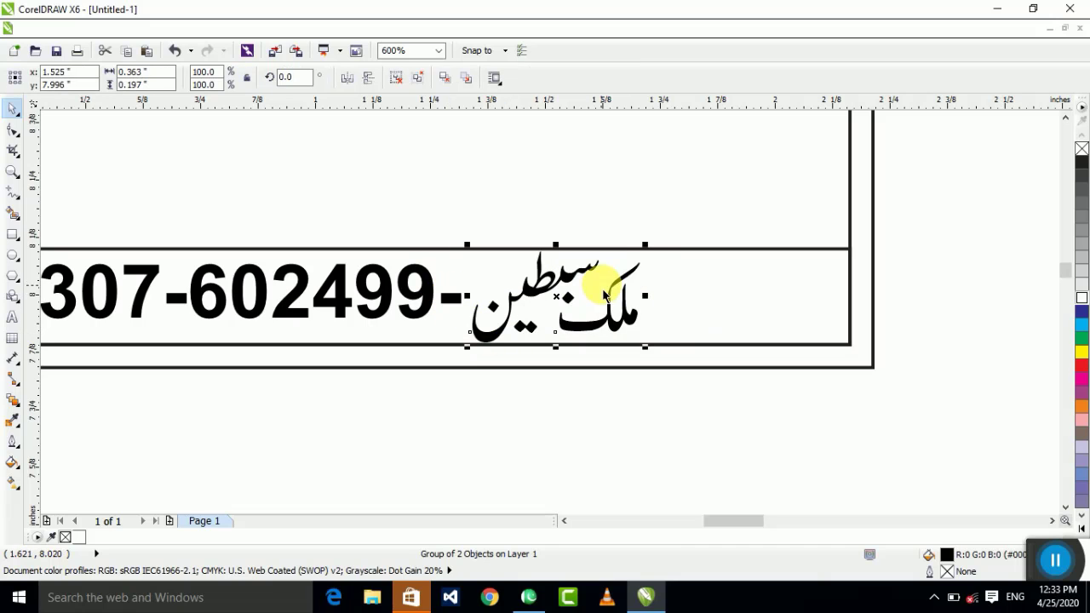
pyautogui.moveTo(644, 246); pyautogui.dragTo(631, 251)
pyautogui.scroll(1, 561, 332)
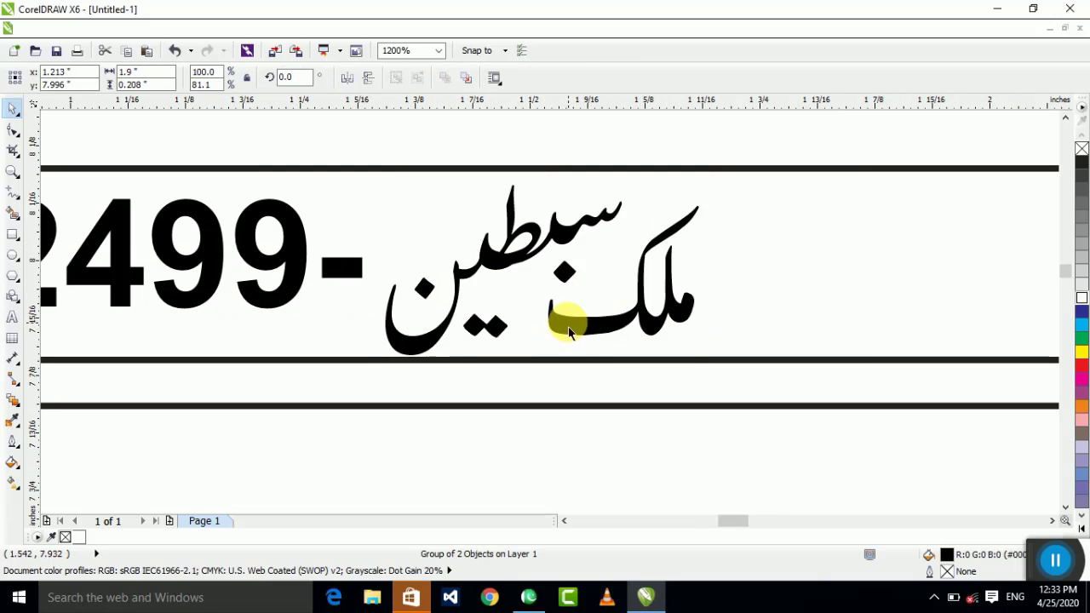
pyautogui.click(386, 317)
pyautogui.scroll(-2, 510, 332)
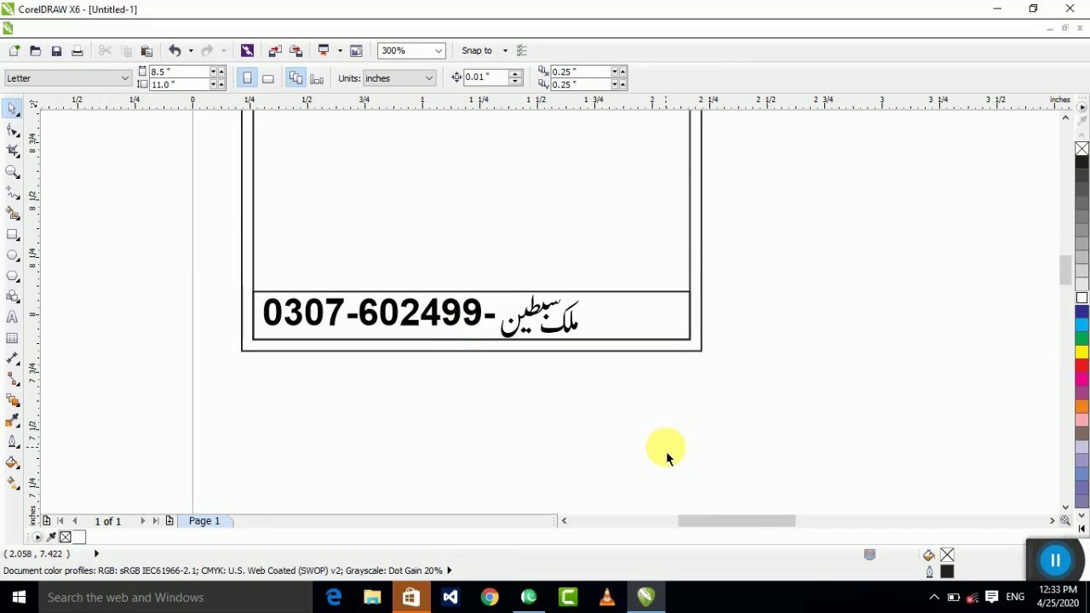
# Step: Nudge the phone number and Urdu name up together
pyautogui.moveTo(664, 448); pyautogui.dragTo(189, 227)
pyautogui.press('Up')
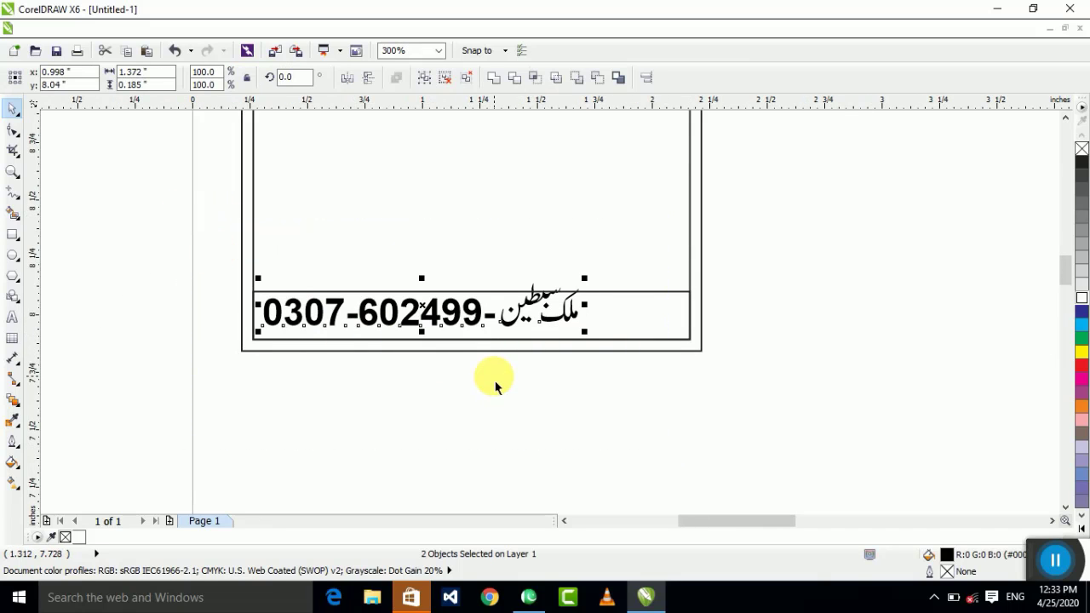
pyautogui.scroll(1, 496, 386)
pyautogui.click(482, 306)
pyautogui.press('z')
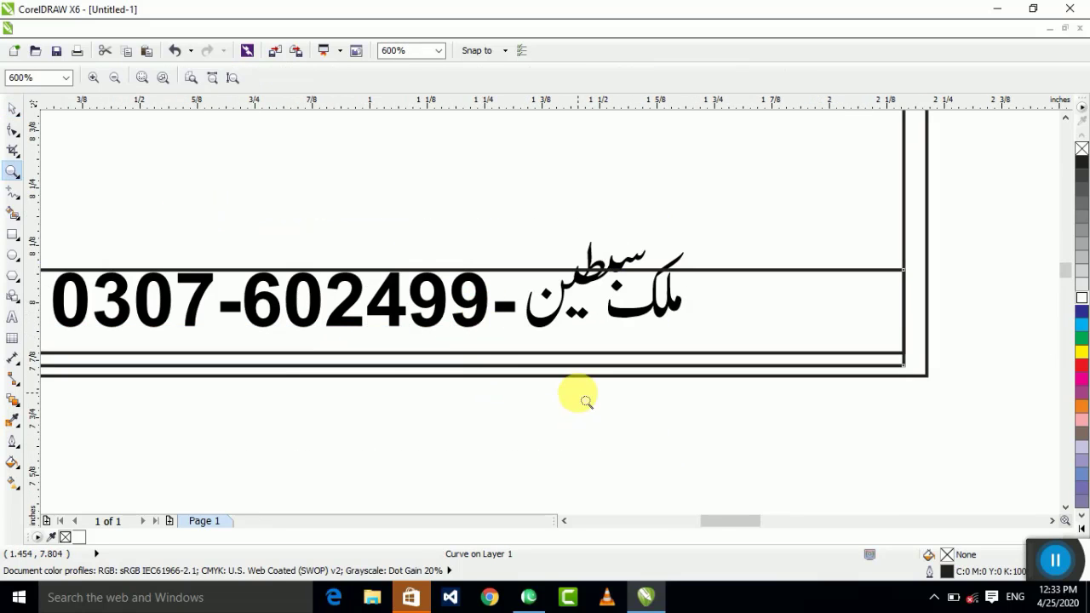
pyautogui.scroll(-1, 613, 417)
pyautogui.scroll(1, 370, 409)
pyautogui.click(10, 110)
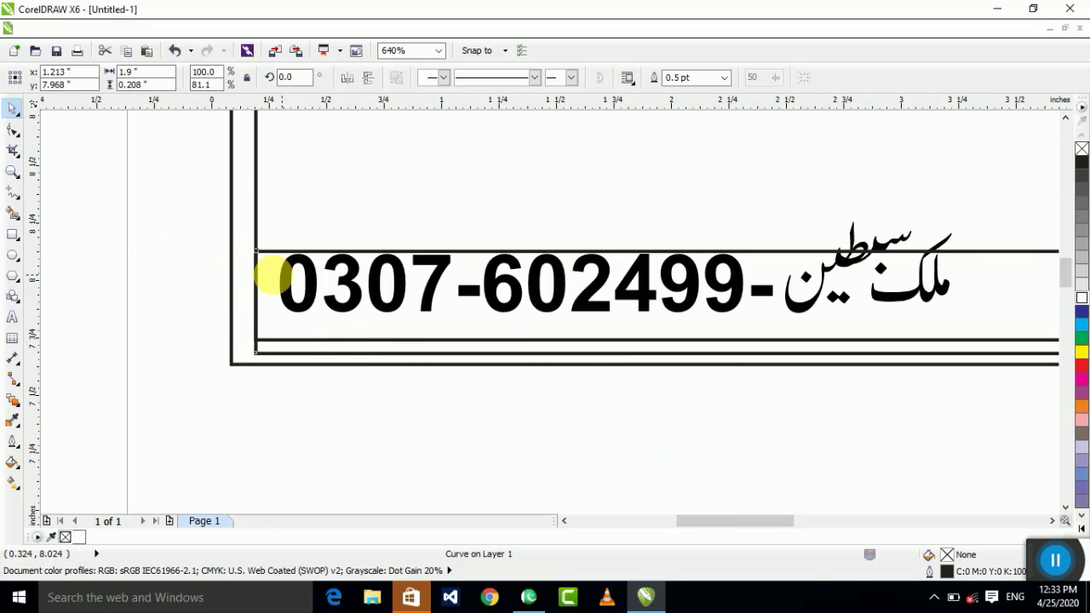
pyautogui.scroll(-1, 267, 273)
# Step: Undo the nudge and set the number and name slightly lower in the strip
pyautogui.moveTo(170, 213); pyautogui.dragTo(613, 313)
pyautogui.hotkey('ctrl', 'z')
pyautogui.scroll(1, 464, 280)
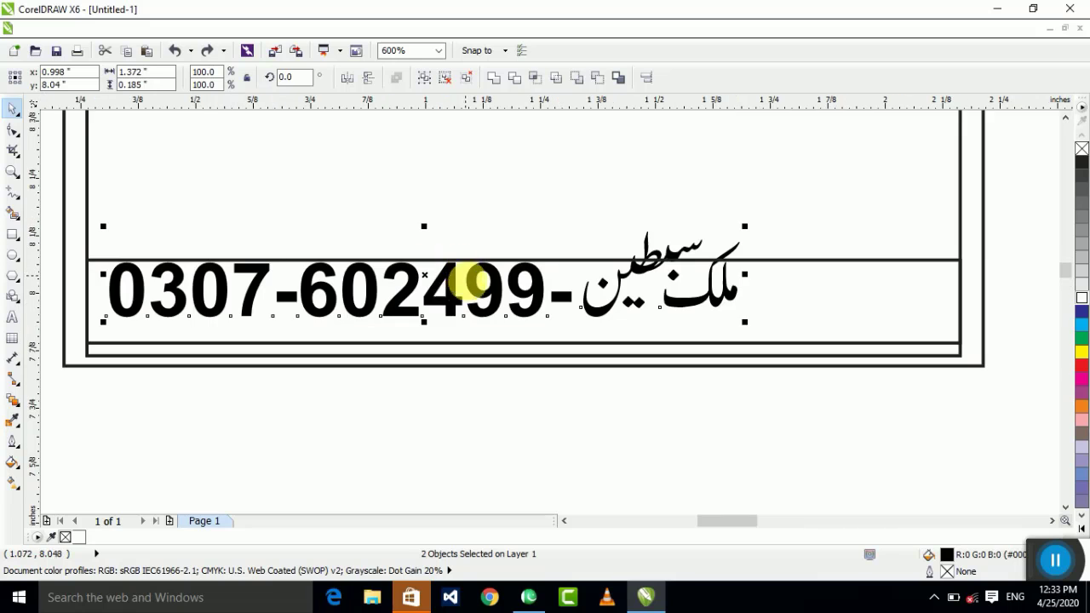
pyautogui.moveTo(424, 275); pyautogui.dragTo(431, 302)
pyautogui.click(686, 390)
# Step: Fine-tune the Urdu name's position and bring the proprietor label just below the card
pyautogui.click(692, 313)
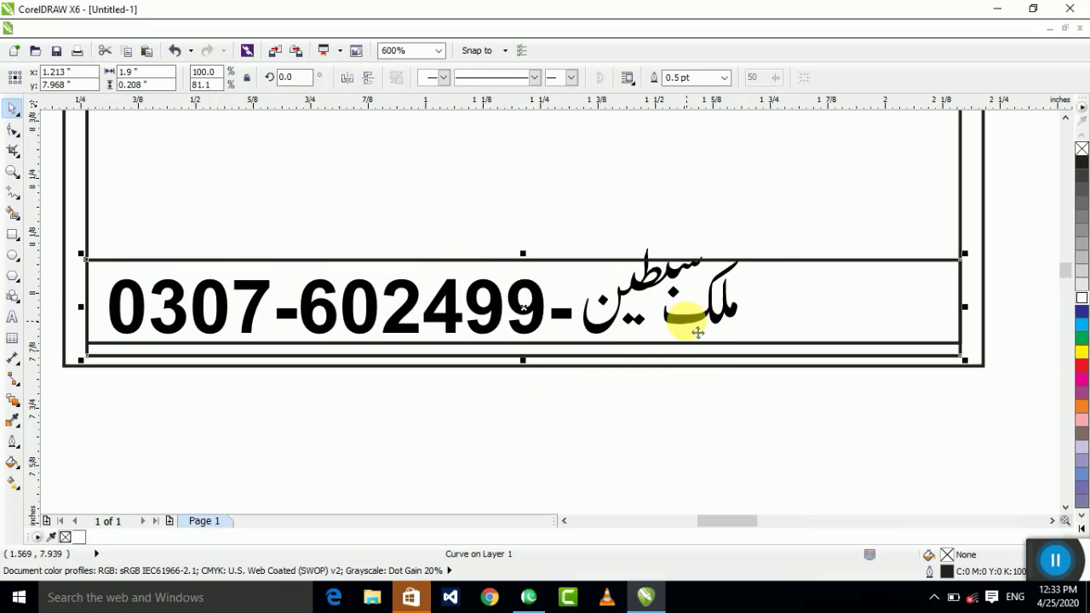
pyautogui.moveTo(793, 226); pyautogui.dragTo(564, 389)
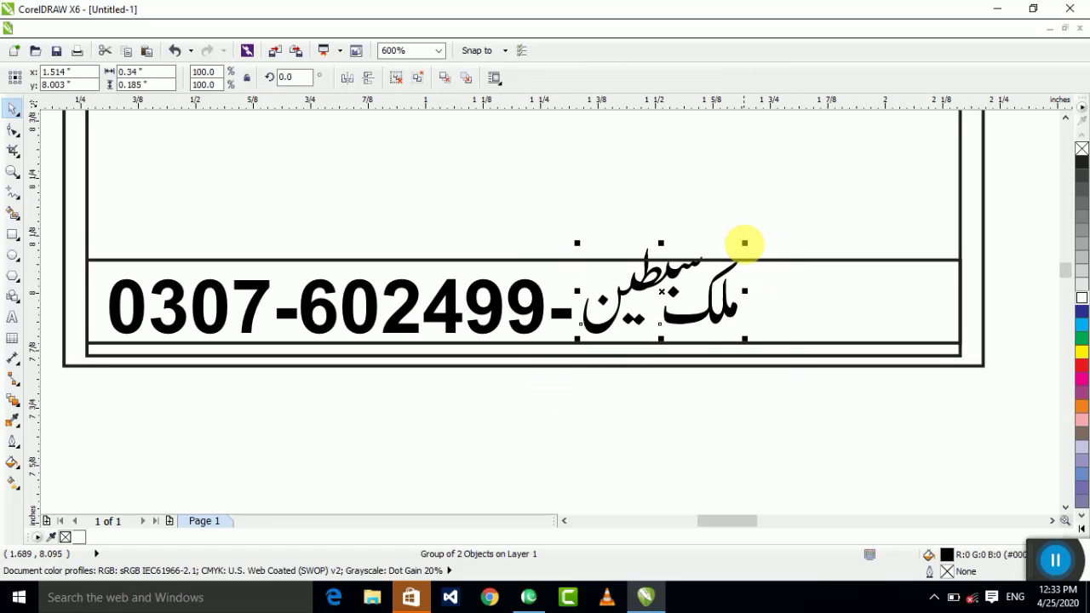
pyautogui.scroll(2, 656, 298)
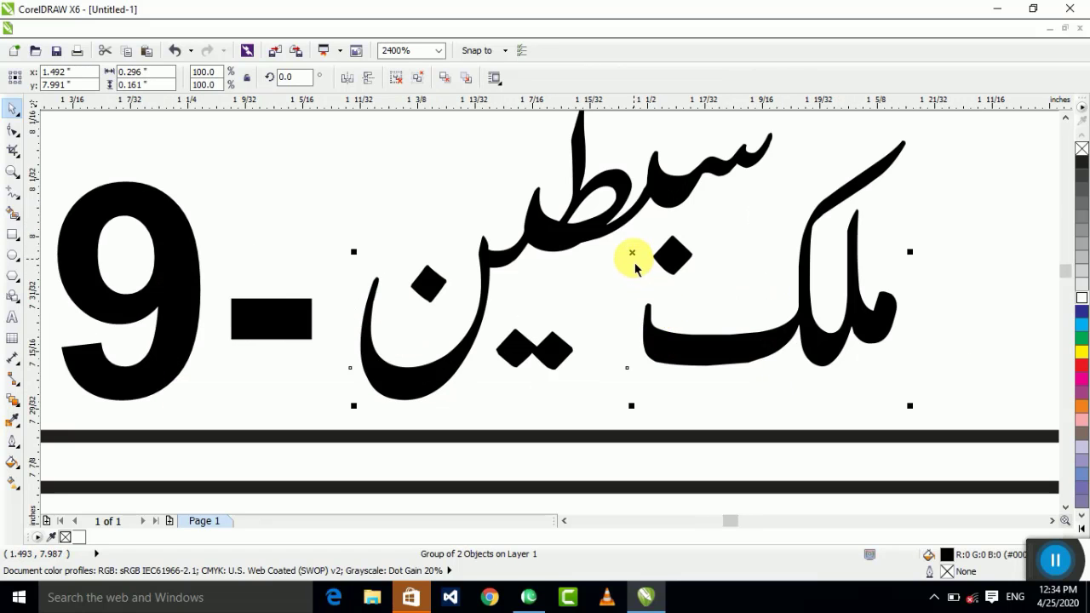
pyautogui.moveTo(642, 267); pyautogui.dragTo(630, 264)
pyautogui.scroll(-2, 630, 264)
pyautogui.press('Escape')
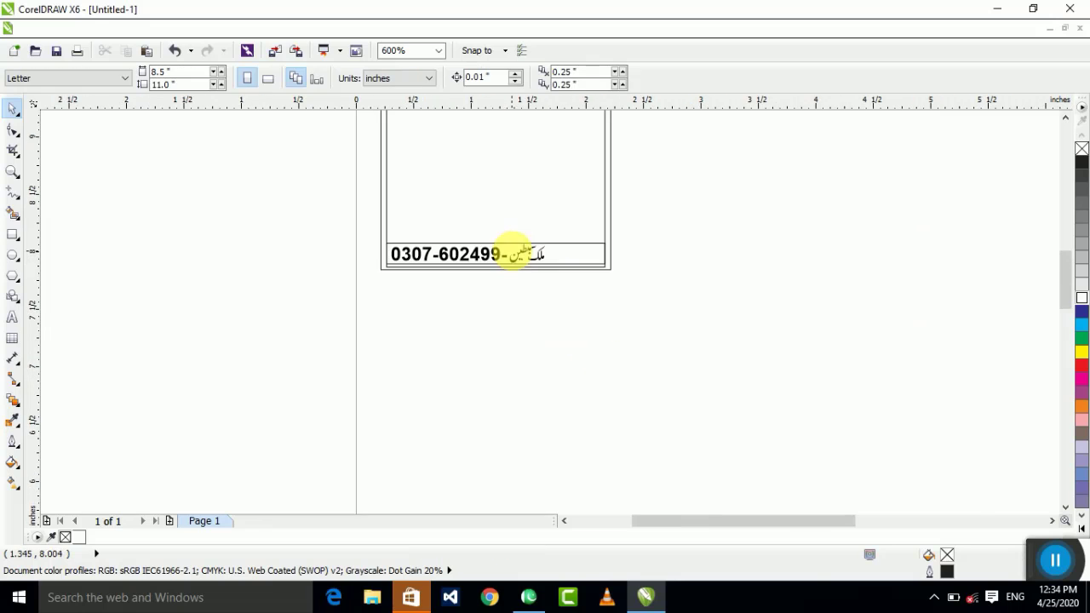
pyautogui.scroll(-1, 503, 307)
pyautogui.moveTo(724, 426); pyautogui.dragTo(554, 284)
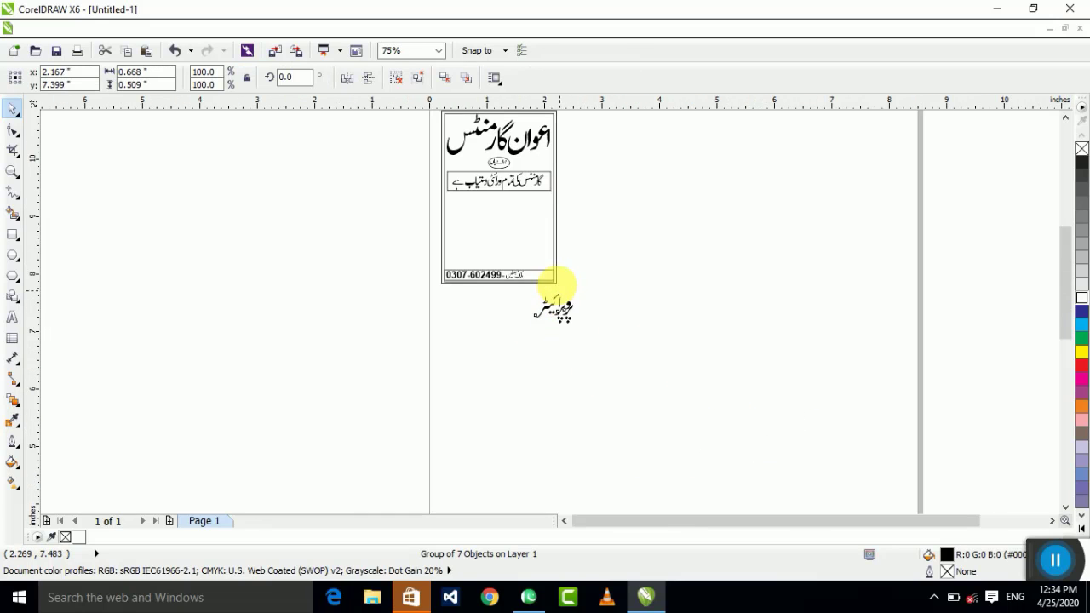
# Step: Shrink the proprietor label to about 0.25 in wide
pyautogui.scroll(2, 554, 285)
pyautogui.moveTo(643, 334); pyautogui.dragTo(701, 406)
pyautogui.scroll(2, 508, 276)
pyautogui.scroll(-1, 545, 292)
pyautogui.scroll(-1, 694, 394)
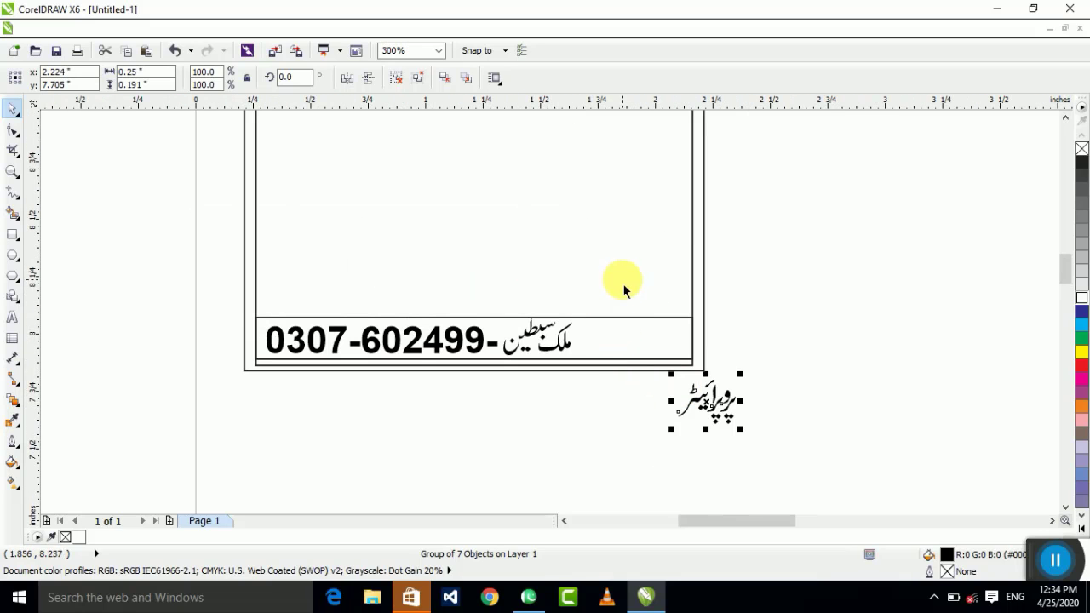
# Step: Enlarge the phone number and Urdu name slightly and adjust the strip rectangle
pyautogui.moveTo(624, 290); pyautogui.dragTo(213, 398)
pyautogui.moveTo(577, 313); pyautogui.dragTo(618, 307)
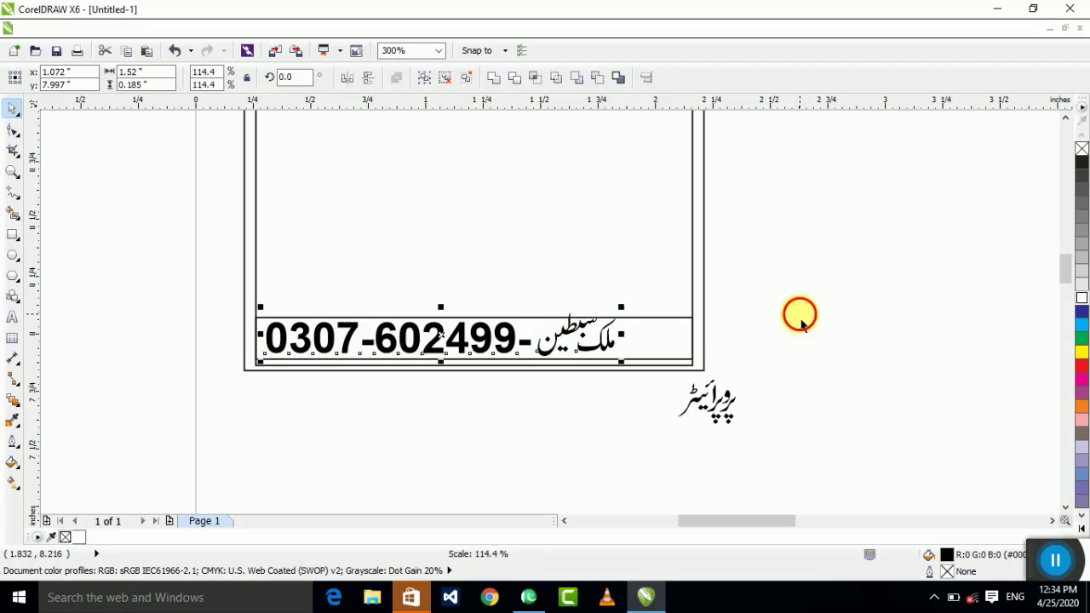
pyautogui.click(791, 312)
pyautogui.click(483, 328)
pyautogui.moveTo(494, 330); pyautogui.dragTo(482, 305)
# Step: Draw an oval centred on the proprietor label and shrink it around its centre
pyautogui.click(677, 422)
pyautogui.scroll(1, 677, 428)
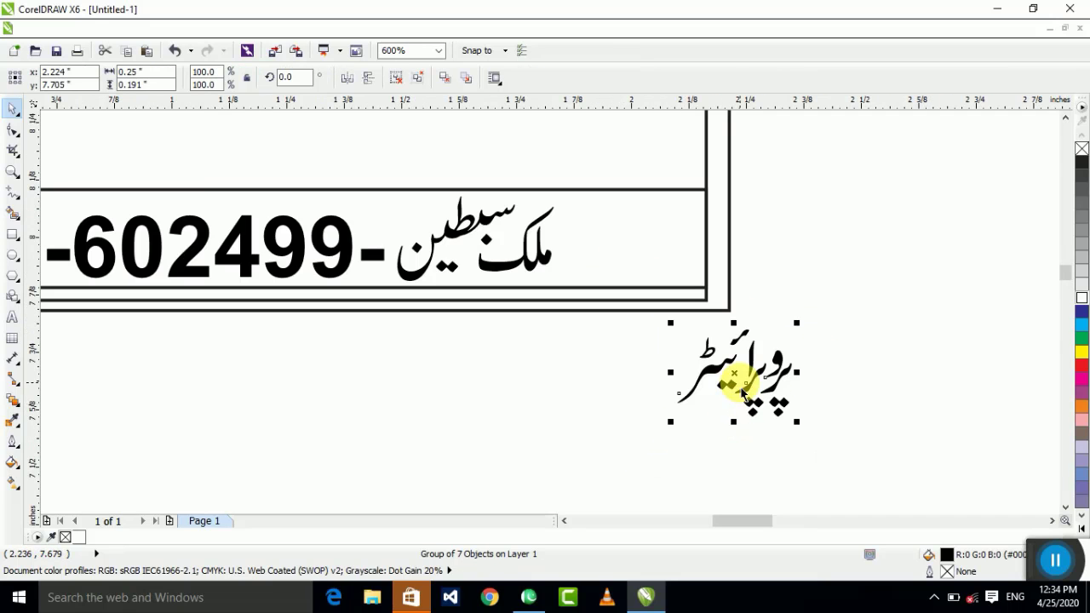
pyautogui.click(12, 254)
pyautogui.moveTo(627, 300); pyautogui.dragTo(839, 467)
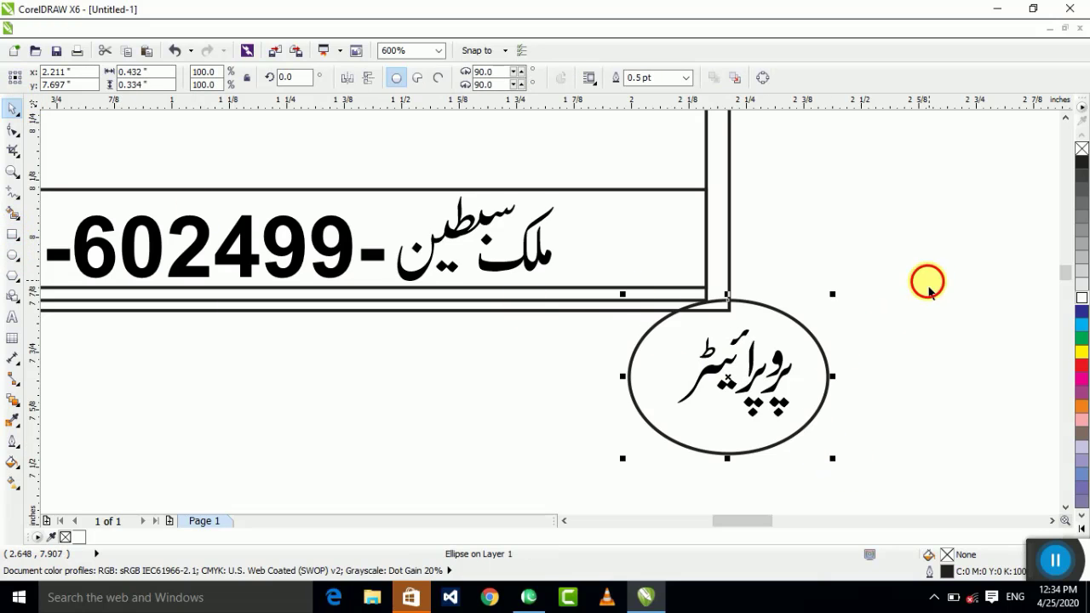
pyautogui.press('e')
pyautogui.press('c')
pyautogui.press('Tab')
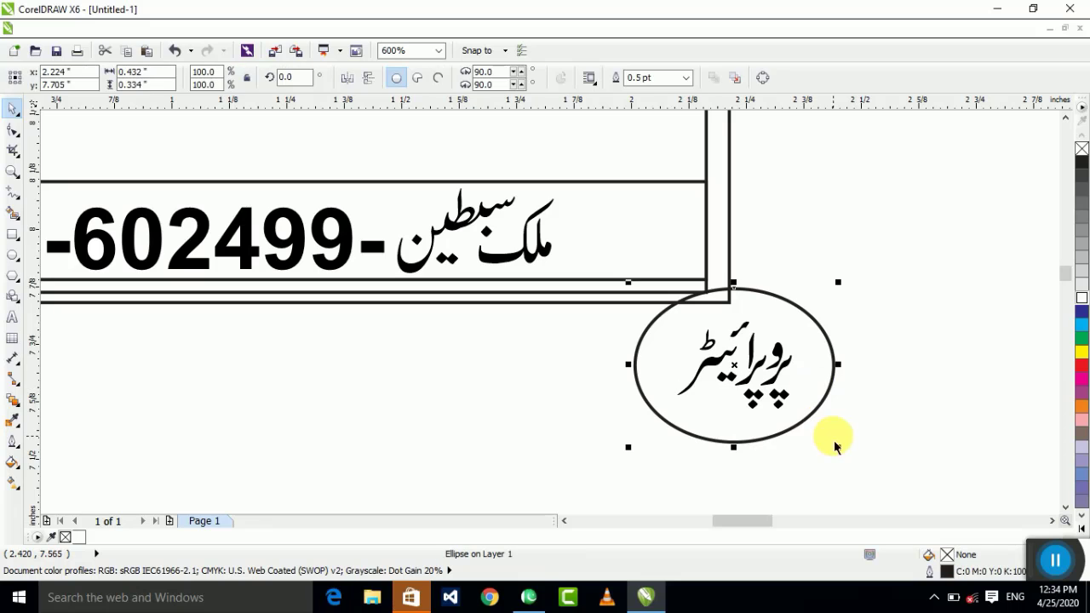
pyautogui.moveTo(838, 446); pyautogui.dragTo(816, 430)
# Step: Scale the oval and label down together and place them at the strip's right end
pyautogui.keyDown('shift'); pyautogui.click(749, 366); pyautogui.keyUp('shift')
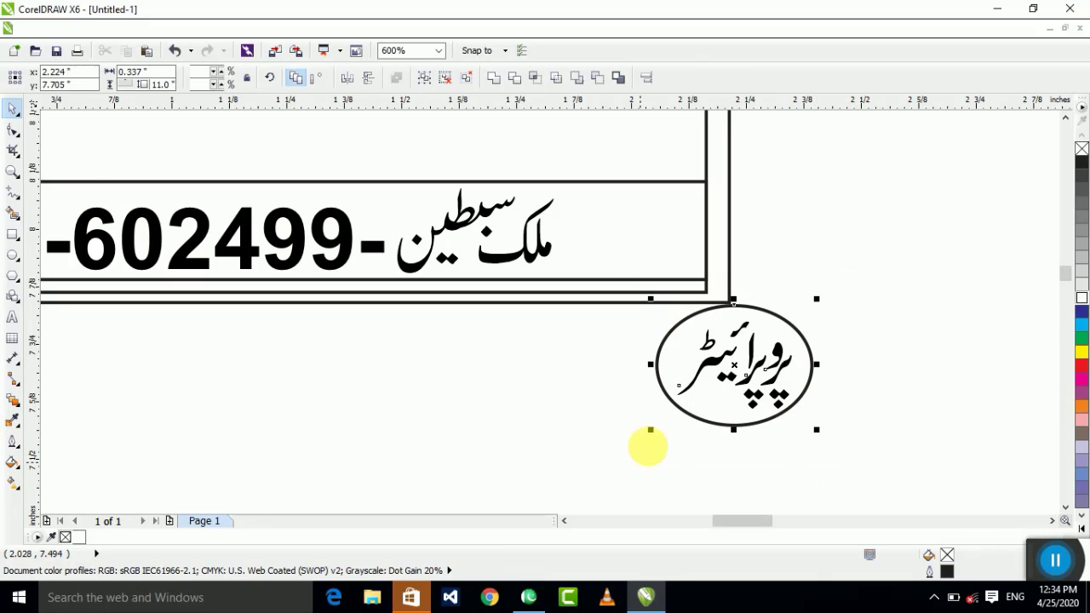
pyautogui.moveTo(651, 430); pyautogui.dragTo(707, 388)
pyautogui.moveTo(723, 362); pyautogui.dragTo(749, 149)
pyautogui.scroll(1, 633, 202)
pyautogui.moveTo(673, 247); pyautogui.dragTo(647, 255)
# Step: Fill the oval white and bring the proprietor text in front of it
pyautogui.click(718, 231)
pyautogui.click(740, 256)
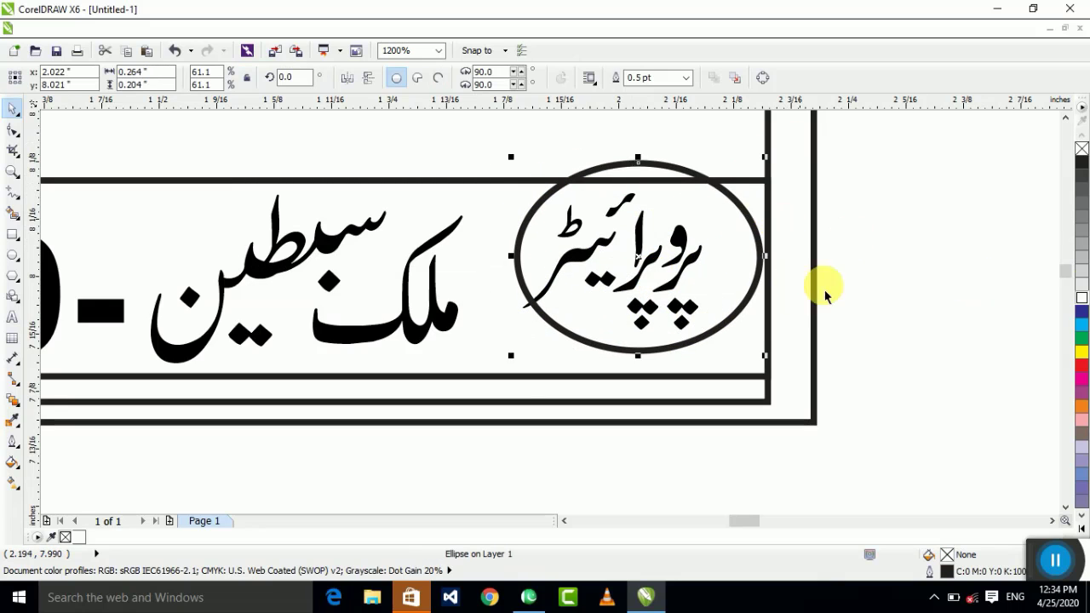
pyautogui.click(1081, 298)
pyautogui.moveTo(894, 127); pyautogui.dragTo(499, 423)
pyautogui.hotkey('ctrl', 'g')
pyautogui.hotkey('shift', 'pageup')
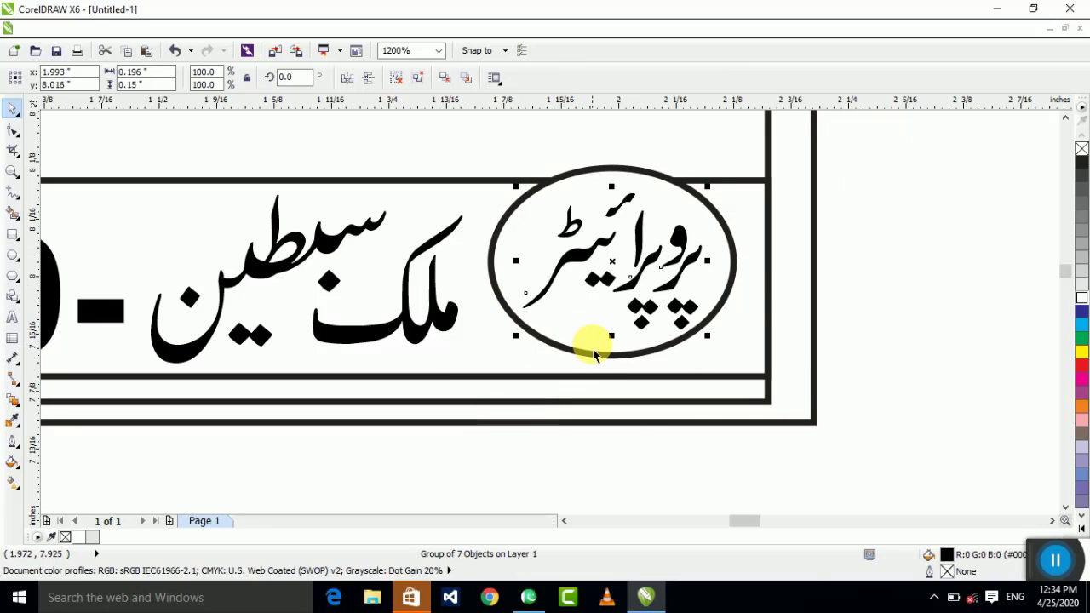
pyautogui.scroll(-5, 853, 295)
pyautogui.click(853, 295)
pyautogui.click(660, 264)
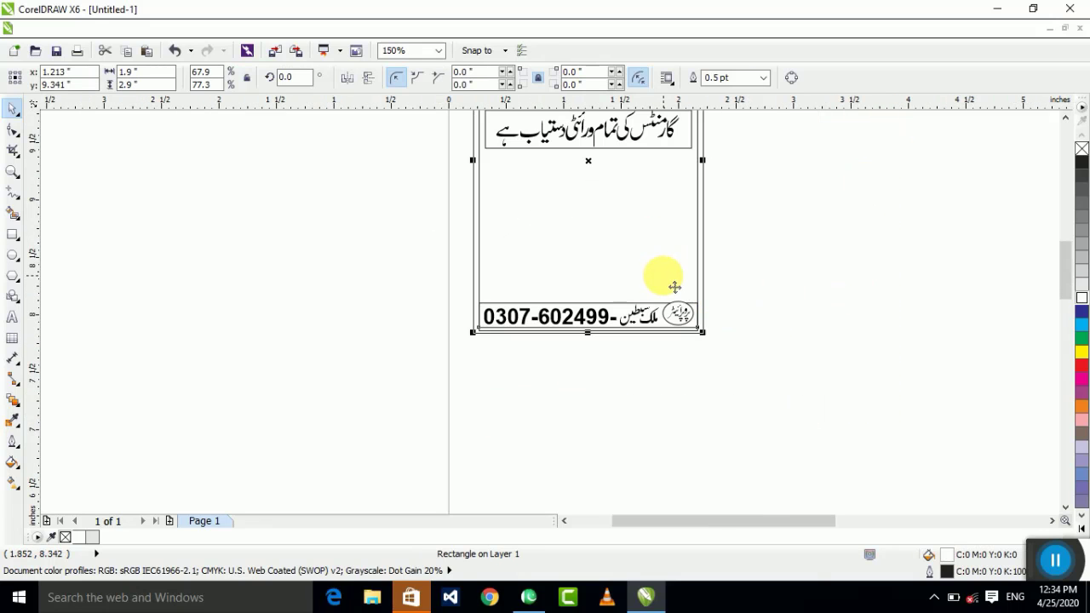
pyautogui.hotkey('shift', 'F2')
pyautogui.click(826, 346)
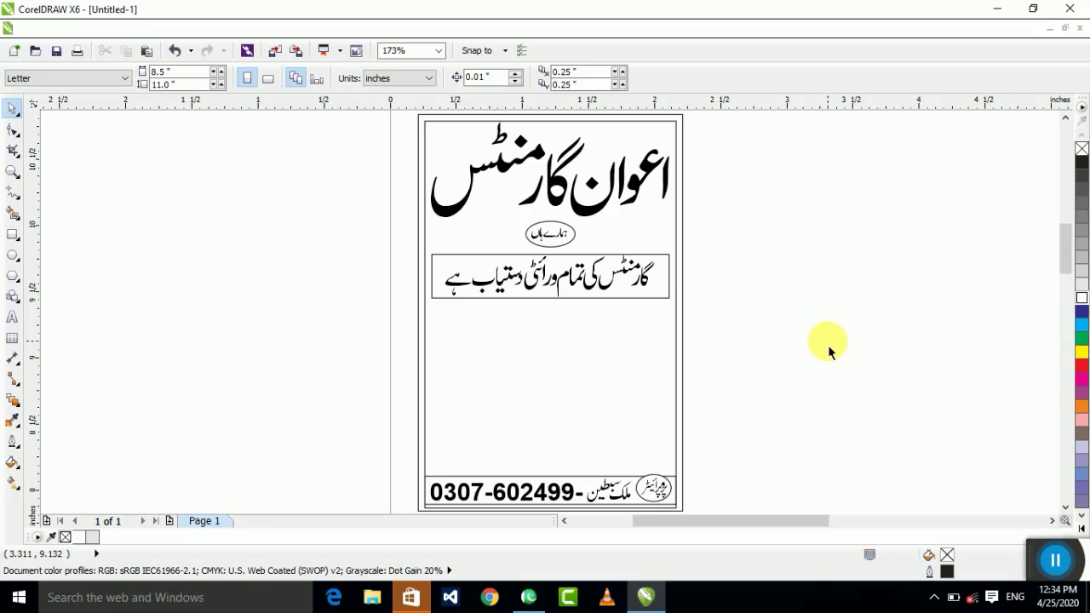
pyautogui.moveTo(1034, 572); pyautogui.dragTo(918, 505)
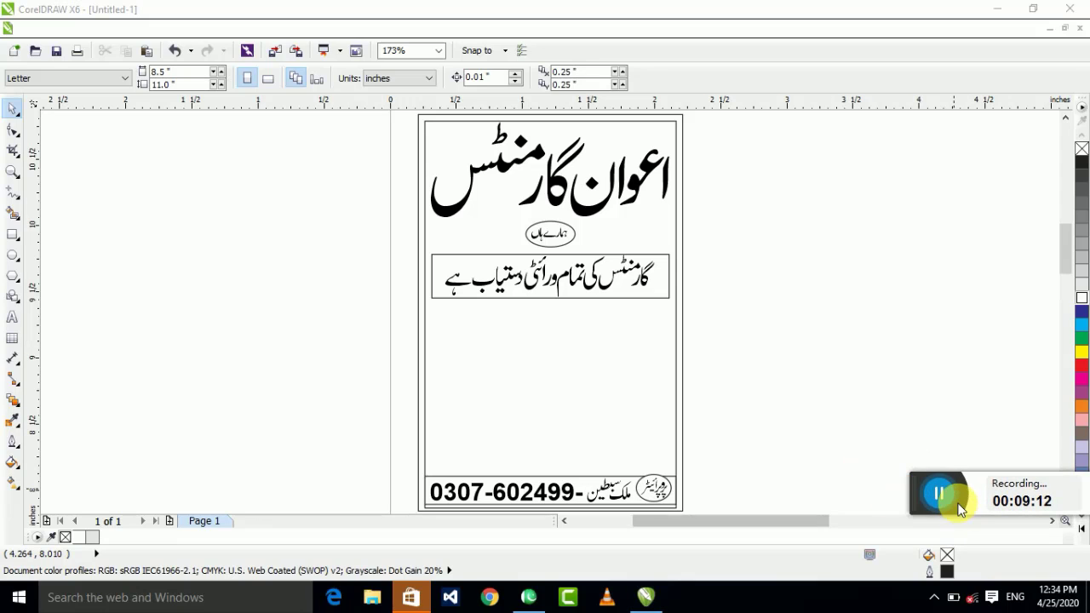